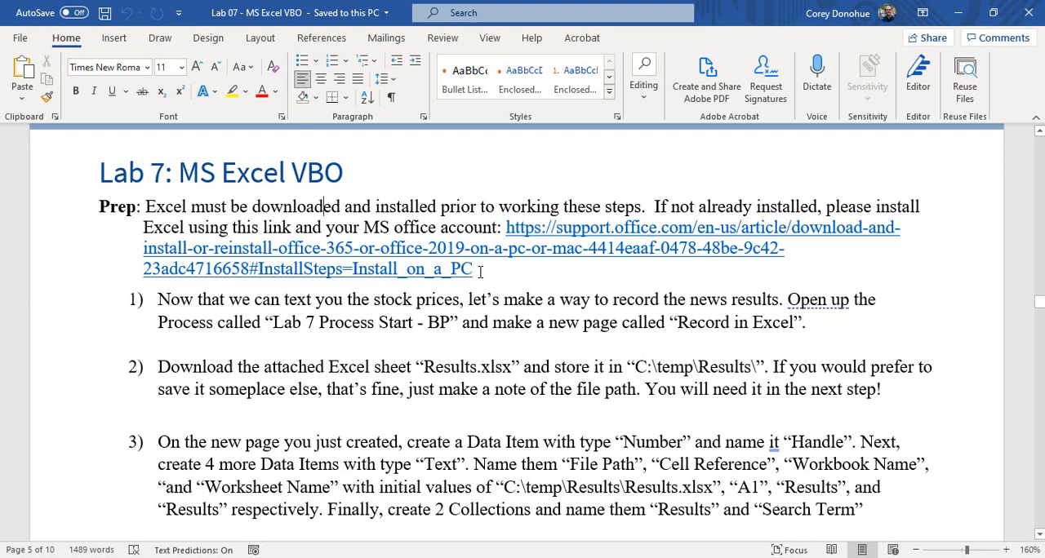
Review the Lab 7 prep note about installing Excel, and switch to Blue Prism.
drag(477, 272, 151, 206)
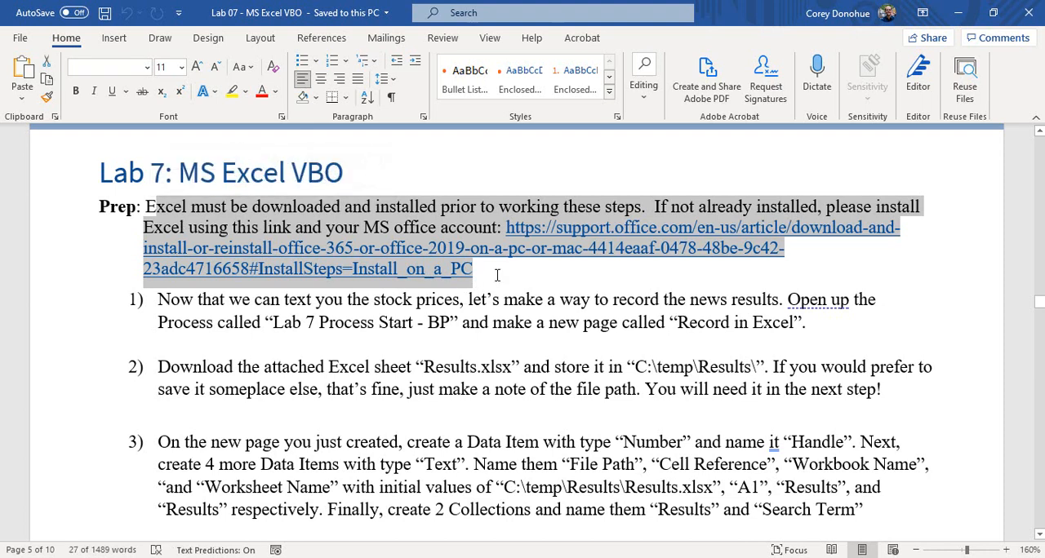
click(419, 206)
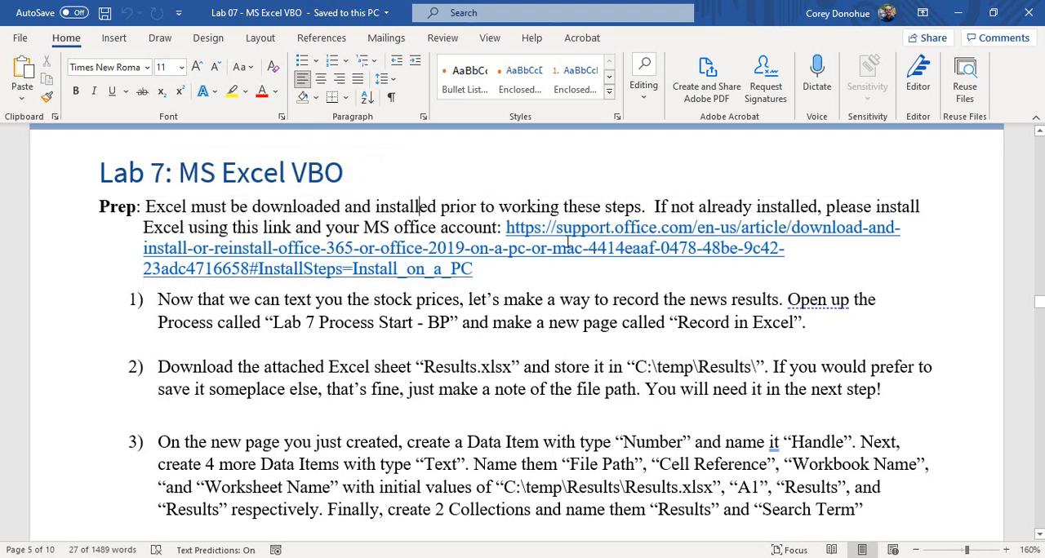
click(962, 14)
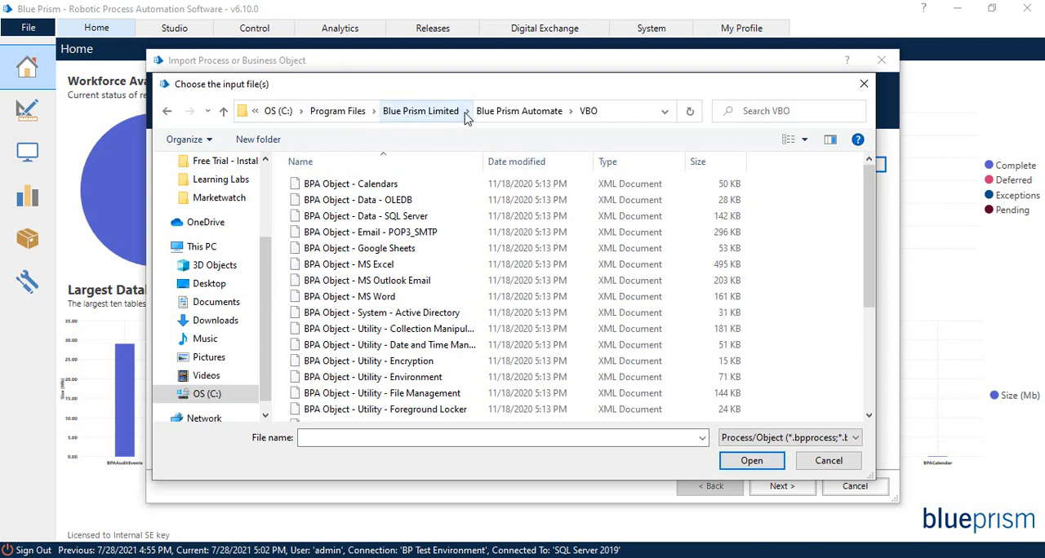
Browse to the Blue Prism Automate VBO folder in the import file chooser and look through its BPA objects.
click(426, 116)
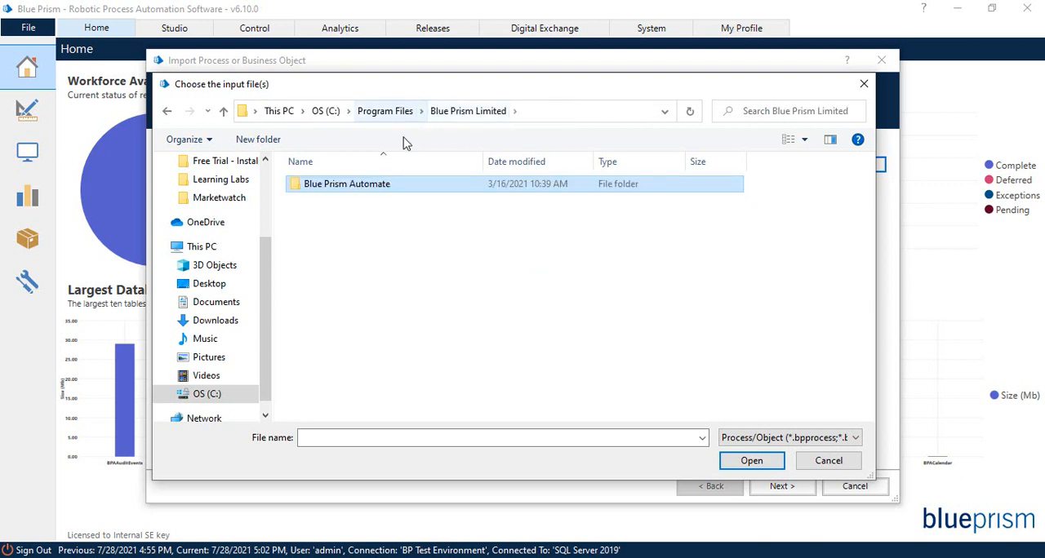
double_click(378, 186)
double_click(333, 201)
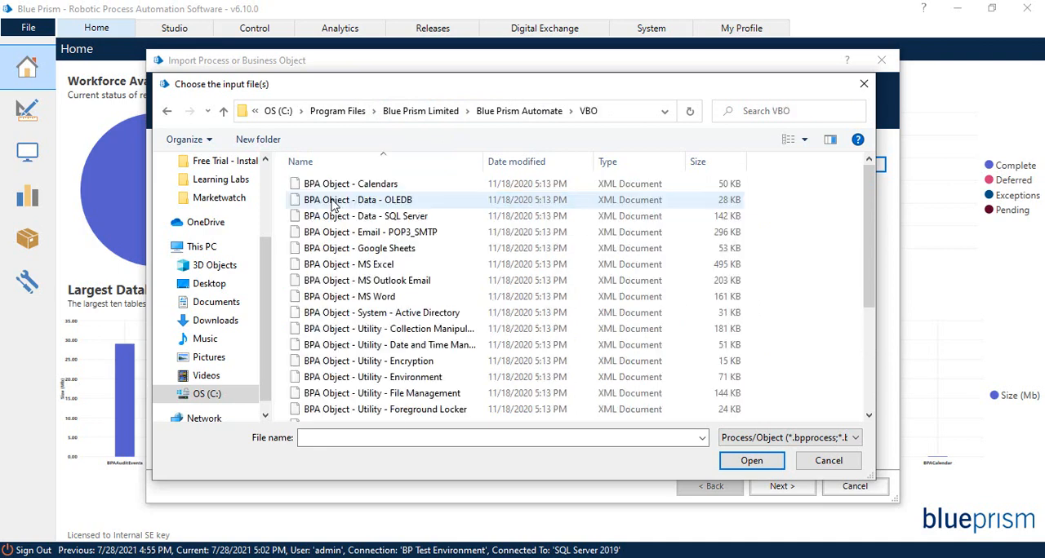
scroll(339, 214, down, 4)
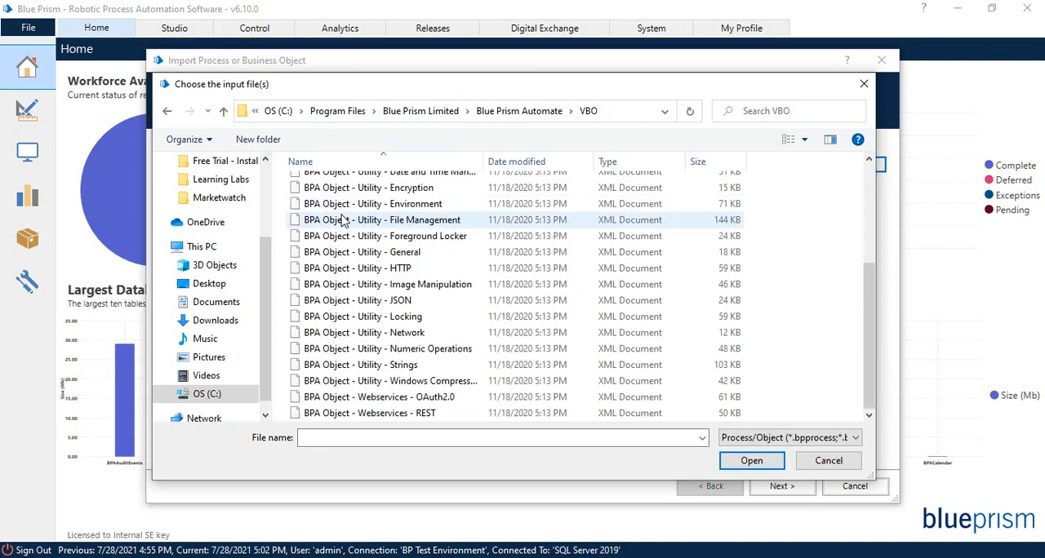
scroll(342, 220, up, 5)
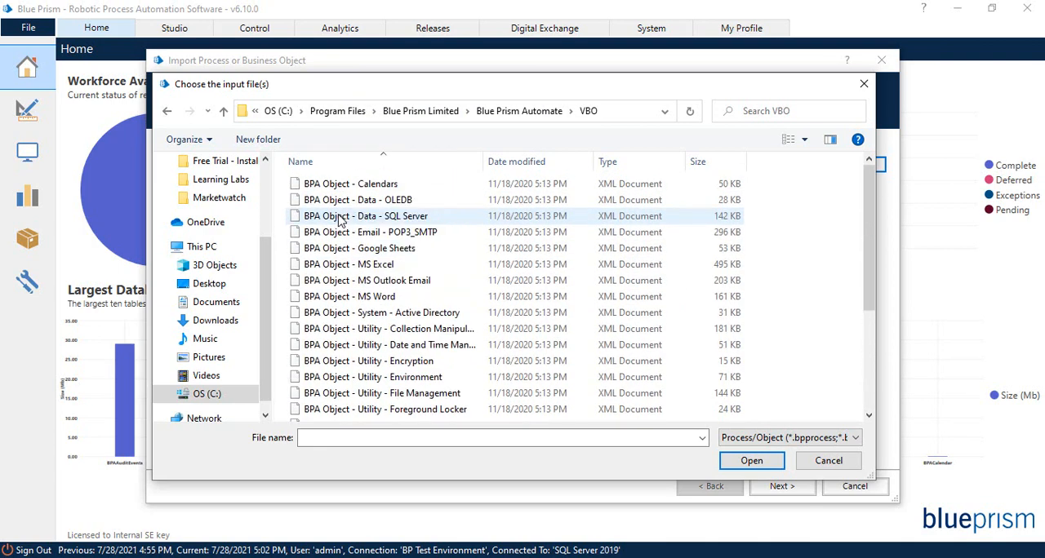
Locate the BPA Object - MS Excel file beside the other Microsoft Office objects, and cancel the import.
click(373, 264)
click(379, 280)
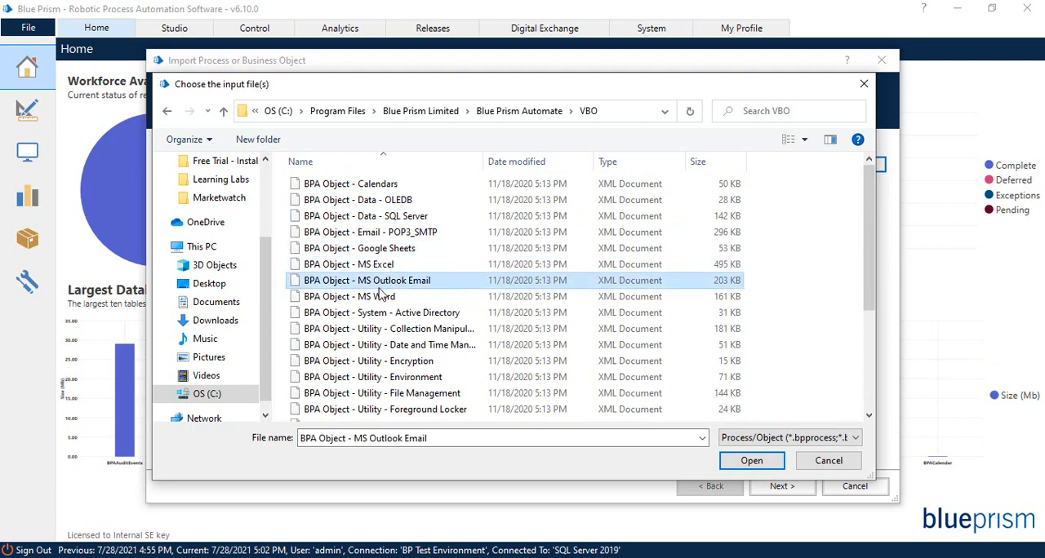
click(378, 299)
click(384, 281)
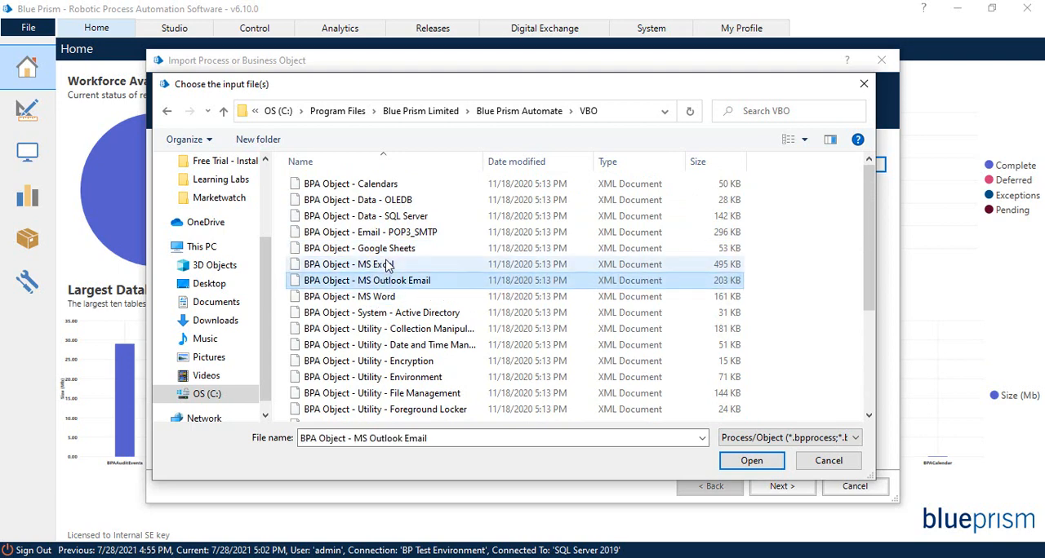
click(390, 265)
click(828, 462)
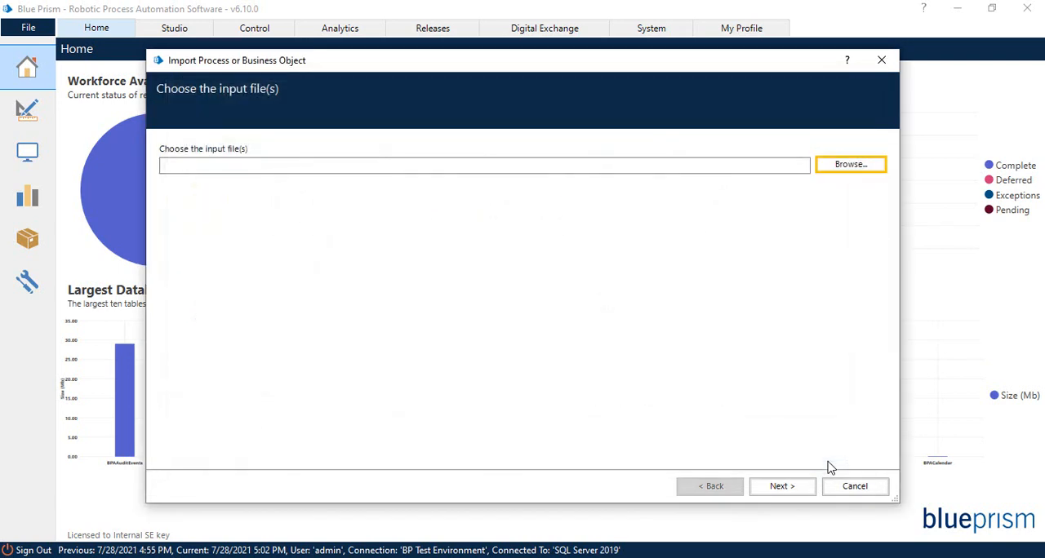
click(837, 489)
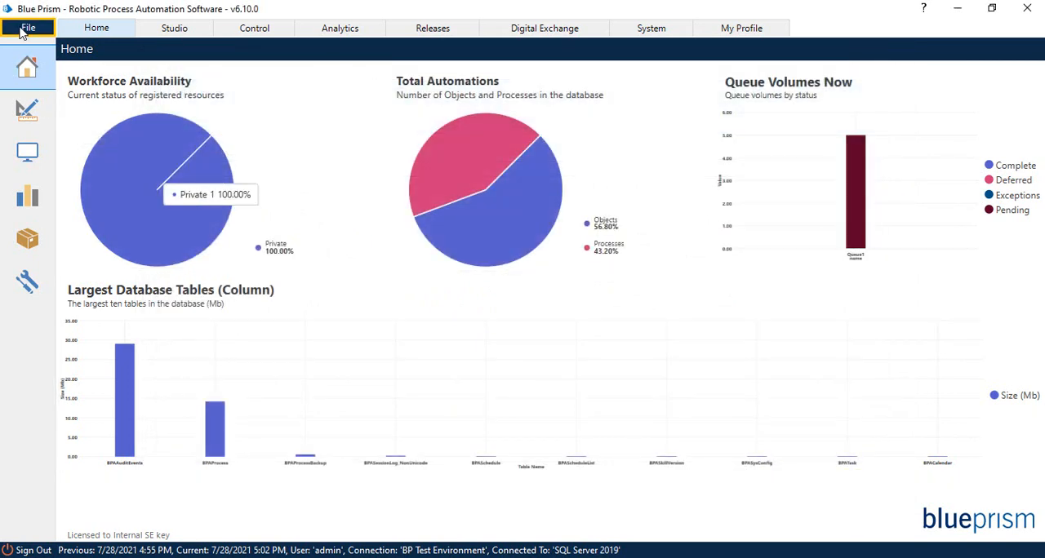
click(28, 27)
mouse_move(37, 80)
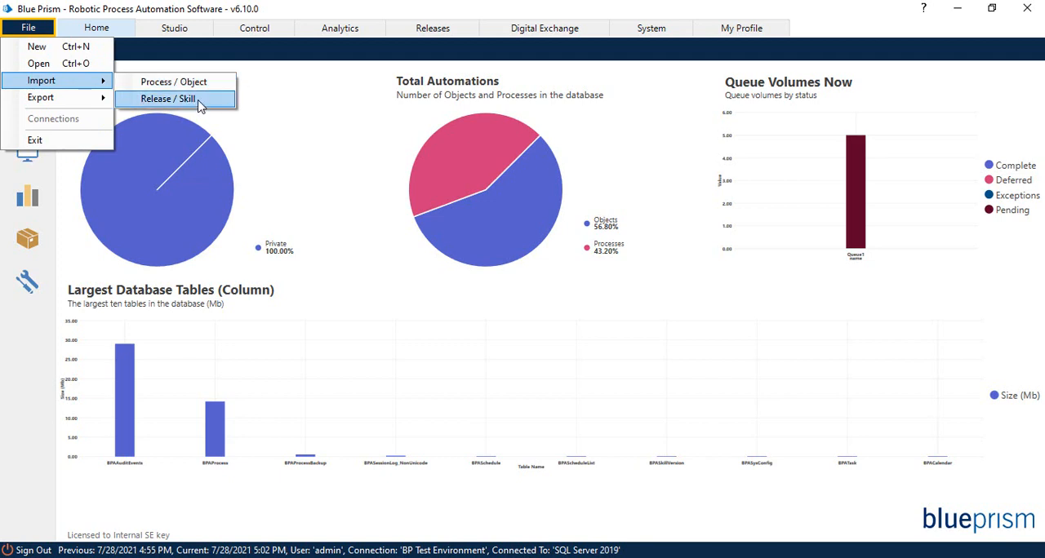
click(296, 18)
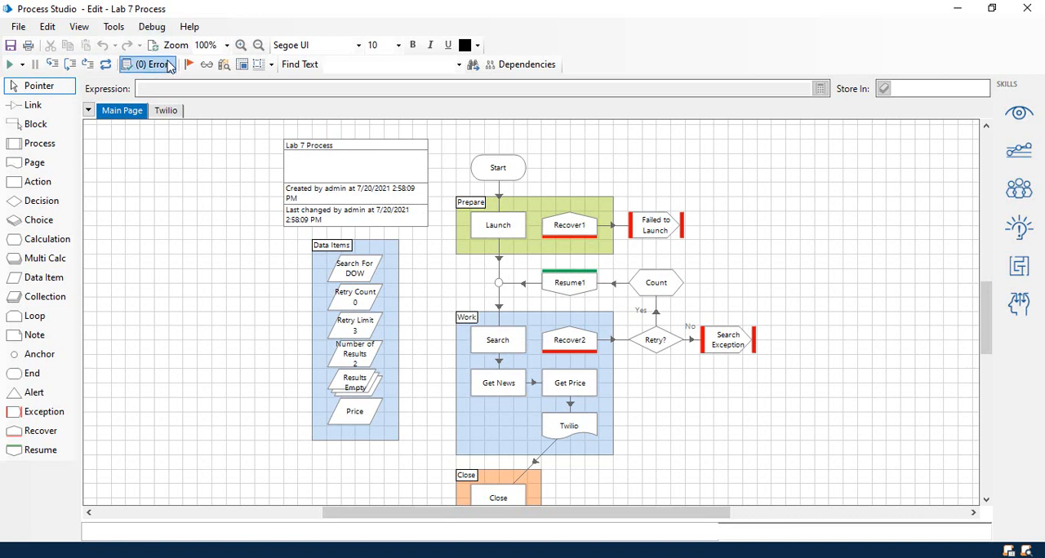
Add a new page named "Record in Excel" to the Lab 7 Process.
right_click(166, 110)
click(196, 118)
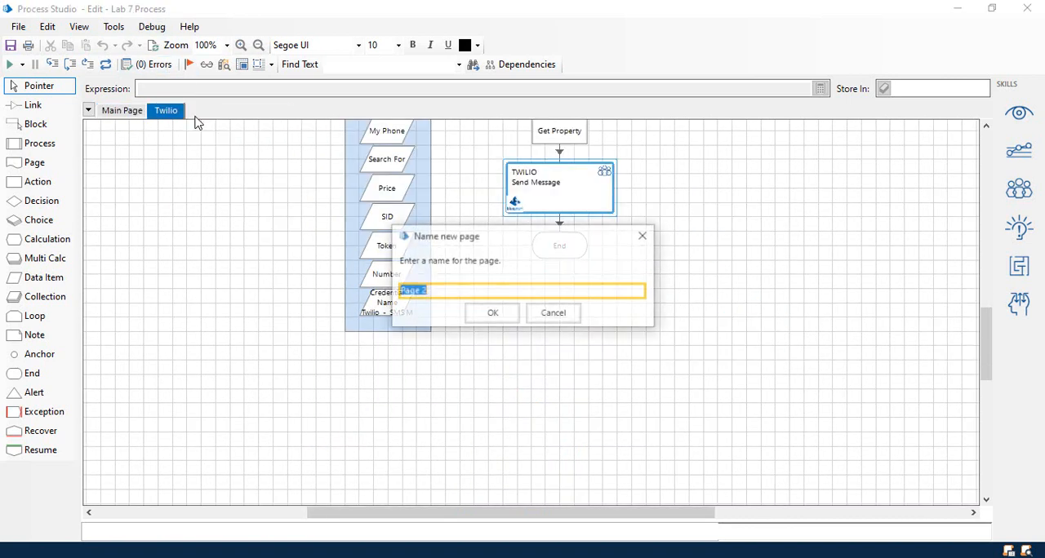
key(BackSpace)
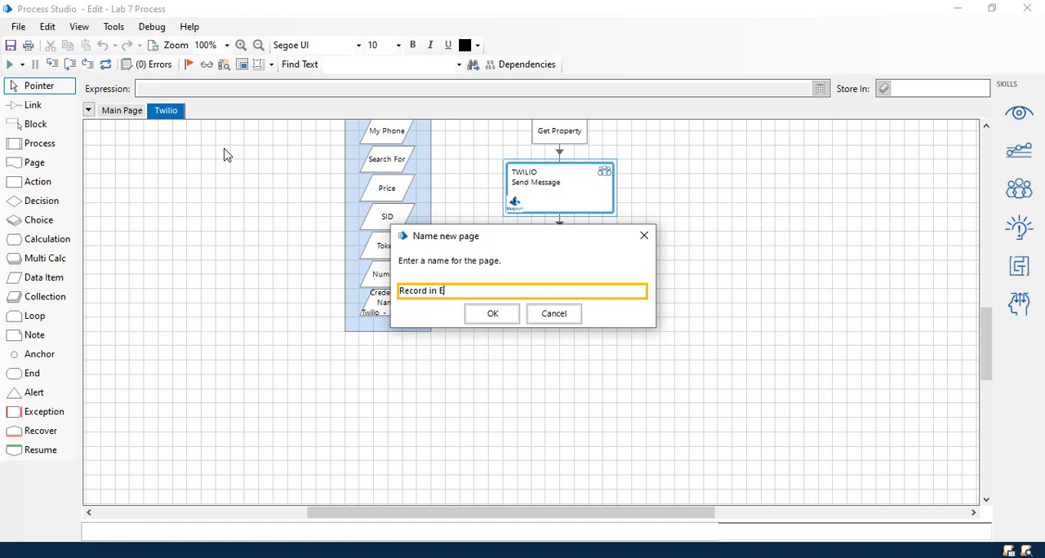
key(Return)
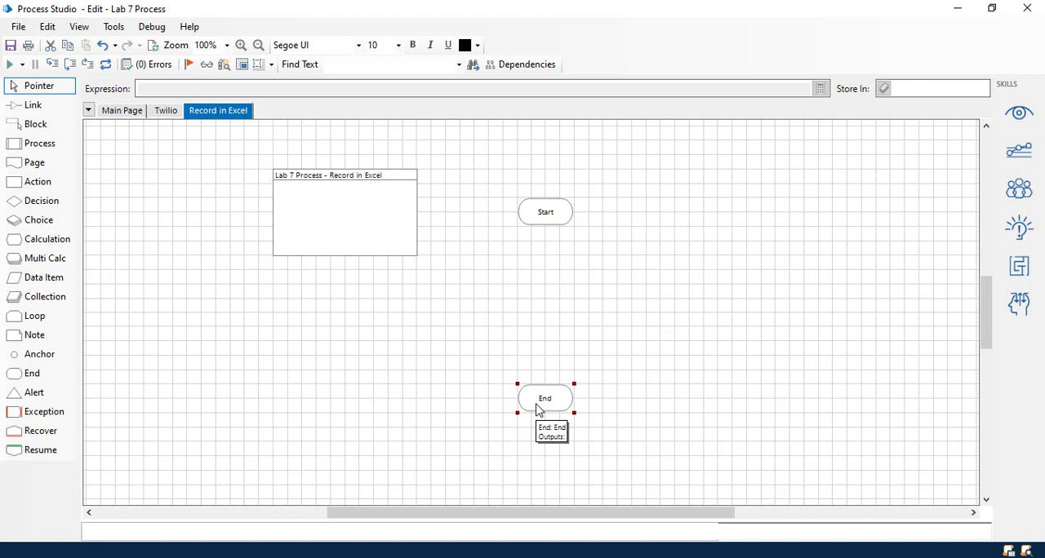
Check C:\temp\Results in File Explorer for the Results workbook, and close the folder window.
click(338, 551)
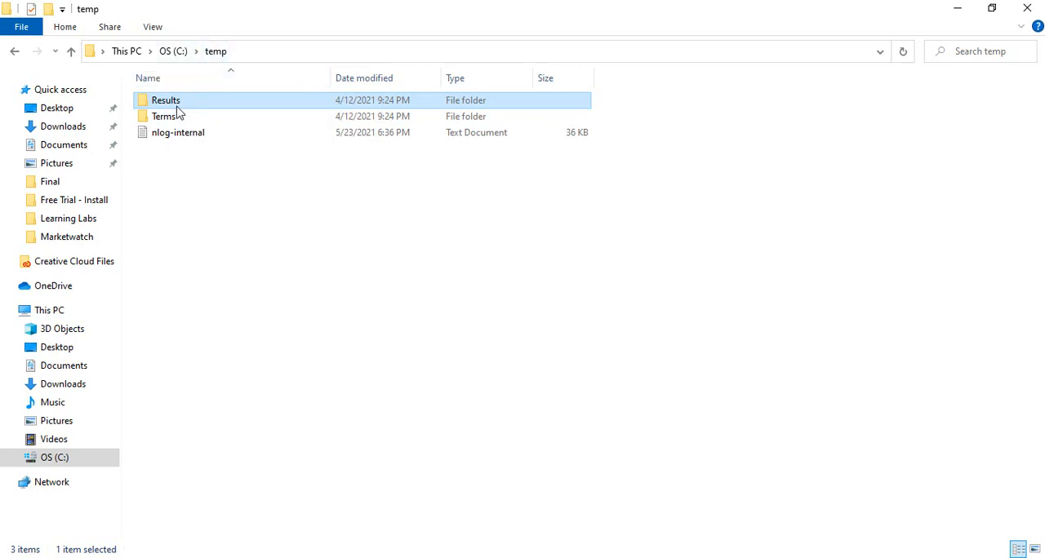
double_click(158, 107)
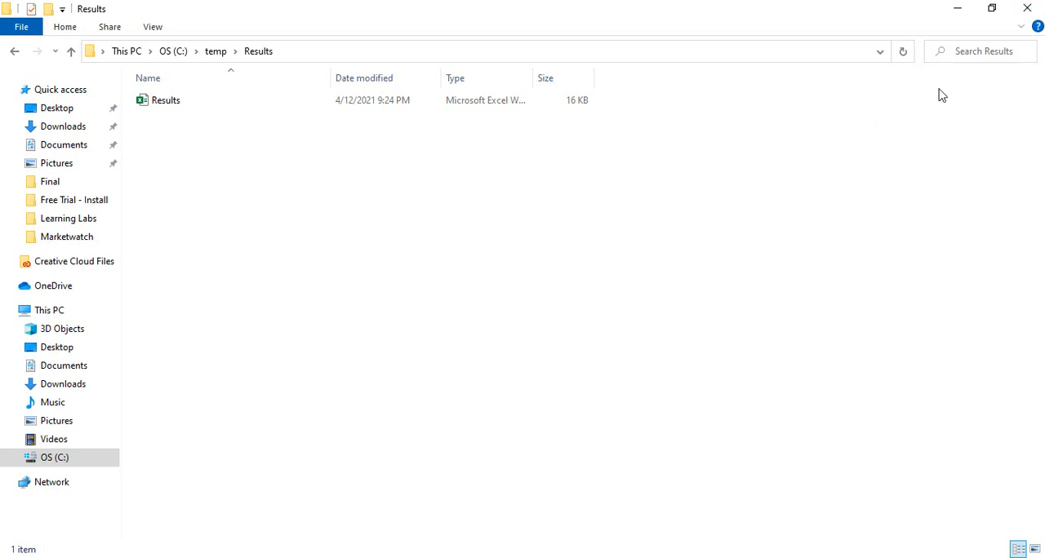
click(1027, 8)
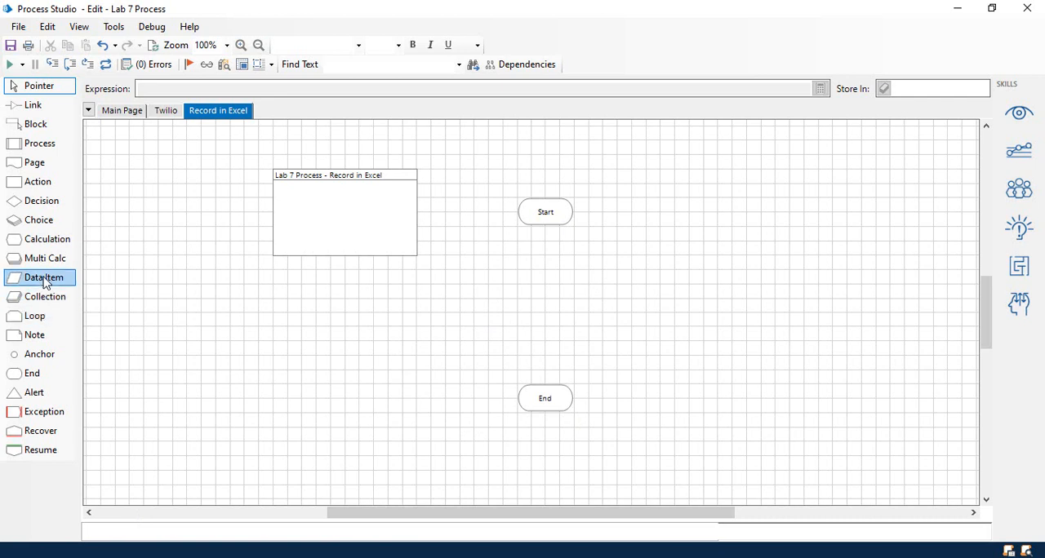
Add a data item below the page information box, named "Handle" with data type Number.
drag(42, 278, 336, 286)
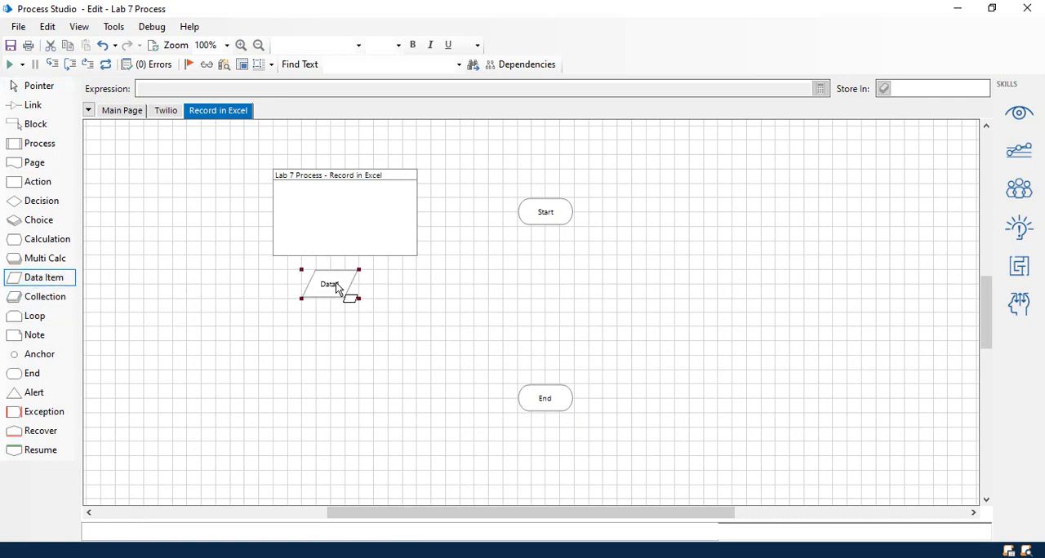
double_click(337, 285)
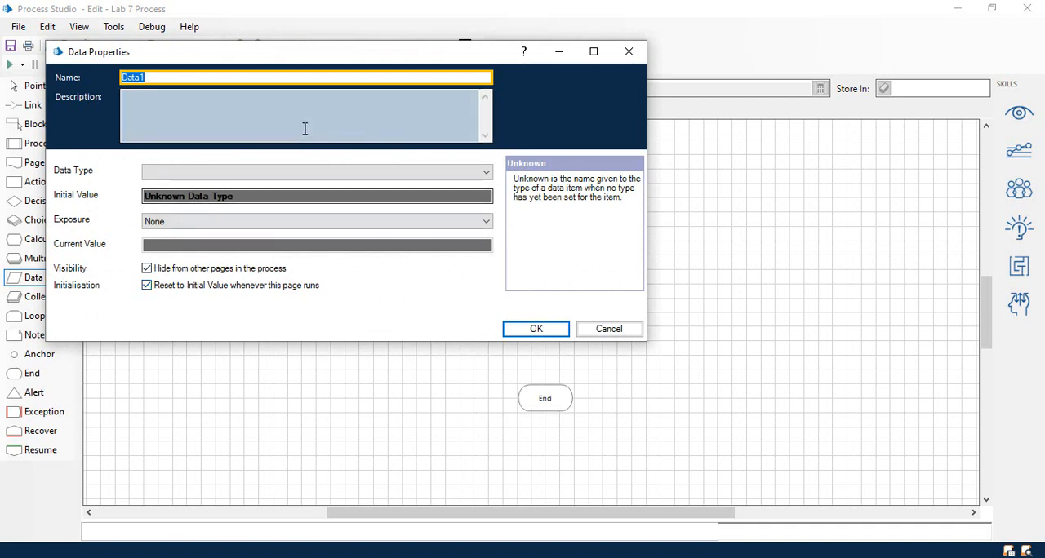
text(Handle)
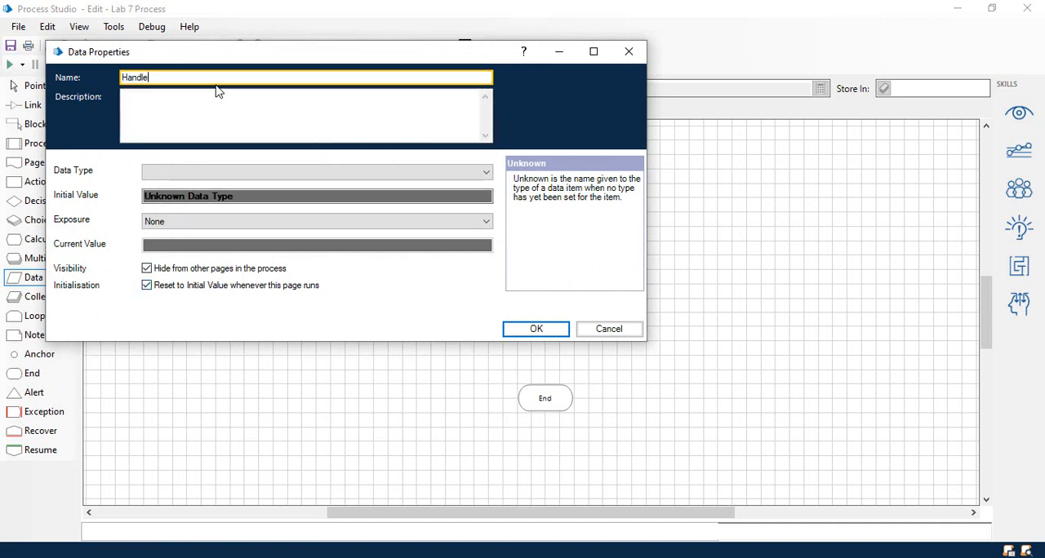
click(346, 173)
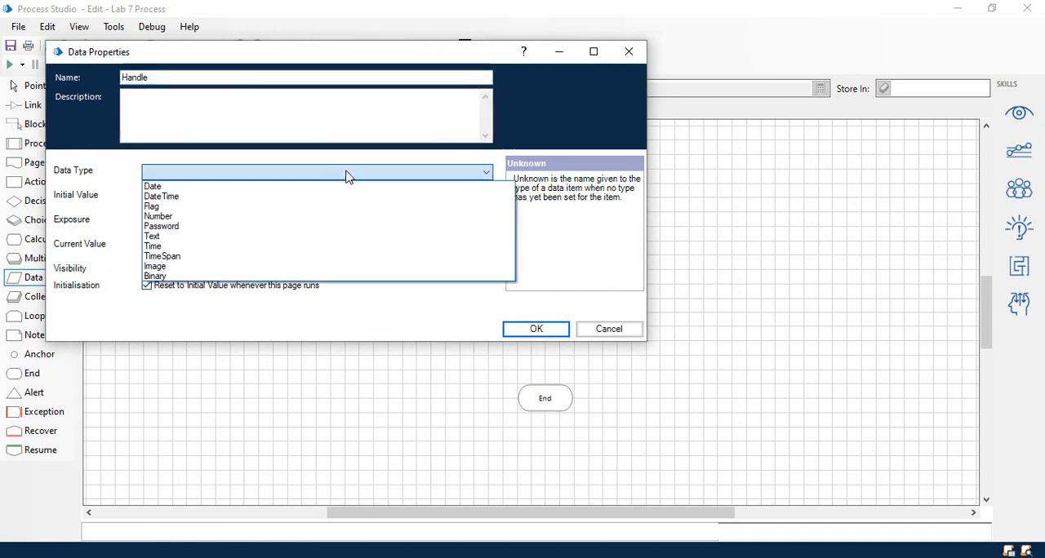
click(218, 217)
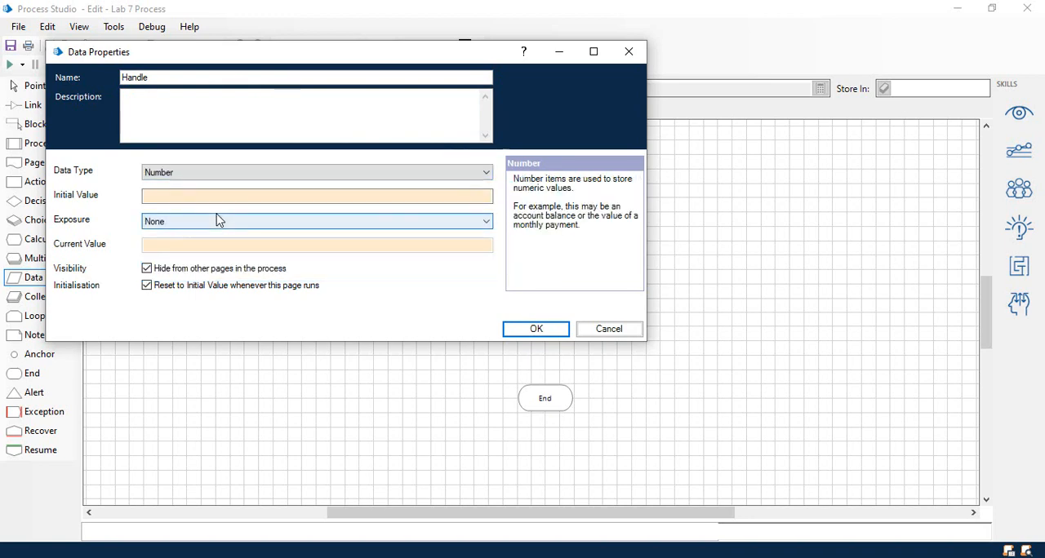
click(535, 329)
click(39, 87)
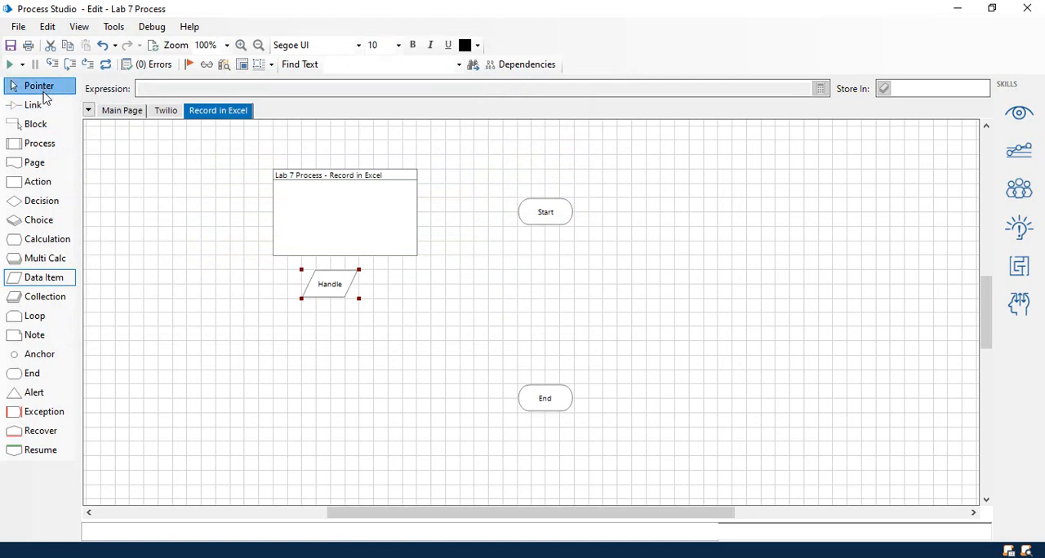
Place four more data items in an aligned column directly below the Handle data item.
click(46, 278)
click(326, 318)
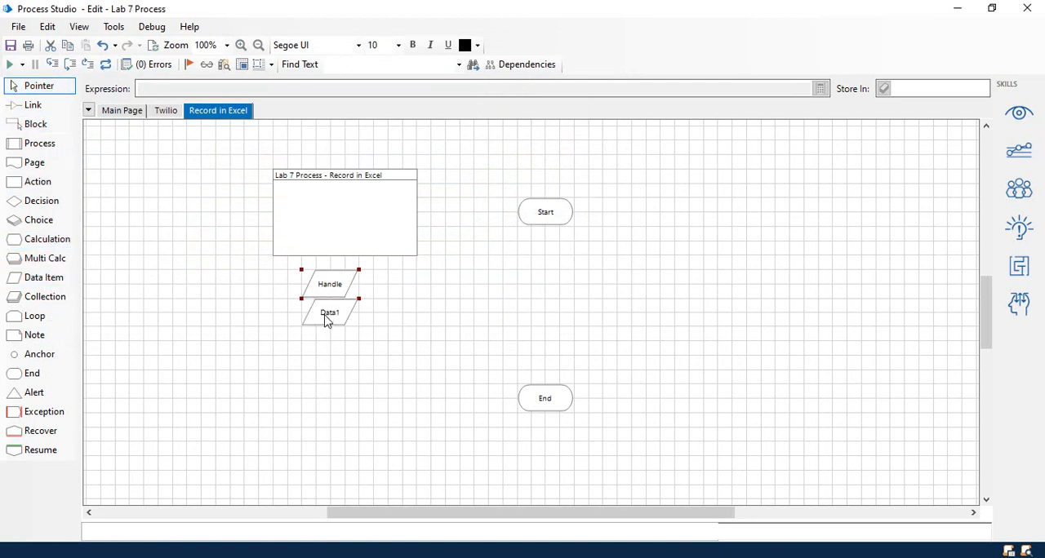
click(54, 281)
click(328, 352)
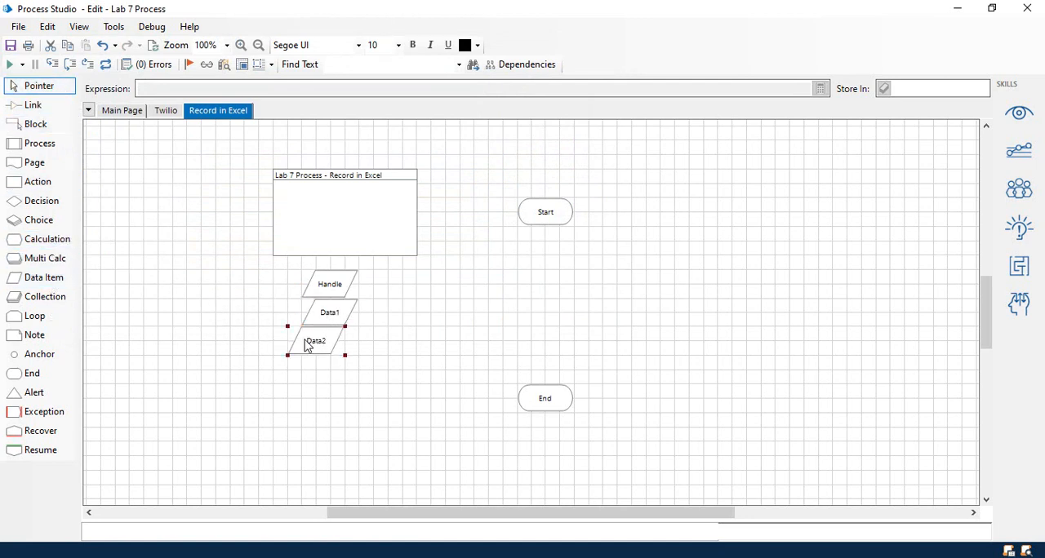
click(67, 281)
click(327, 382)
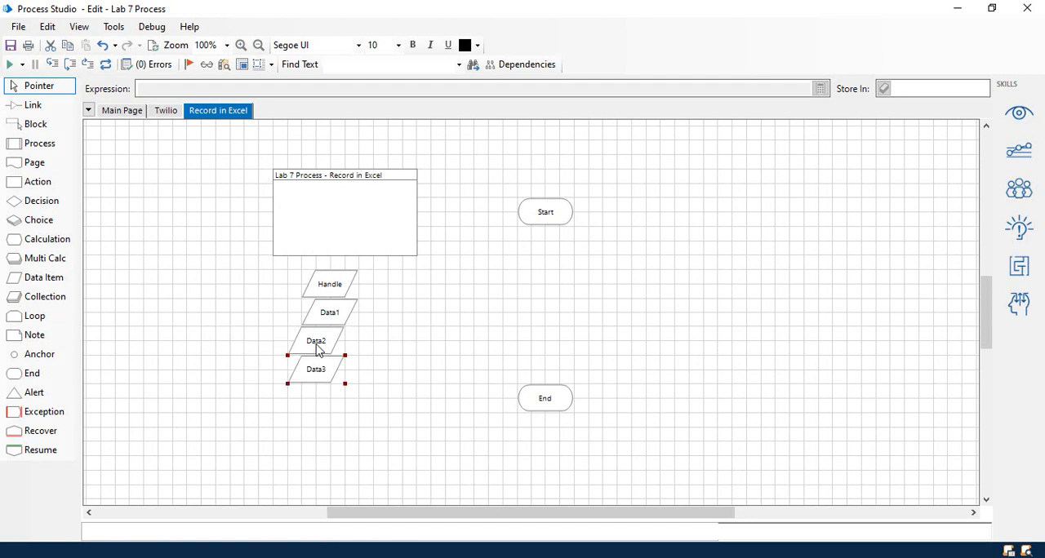
drag(317, 345, 343, 383)
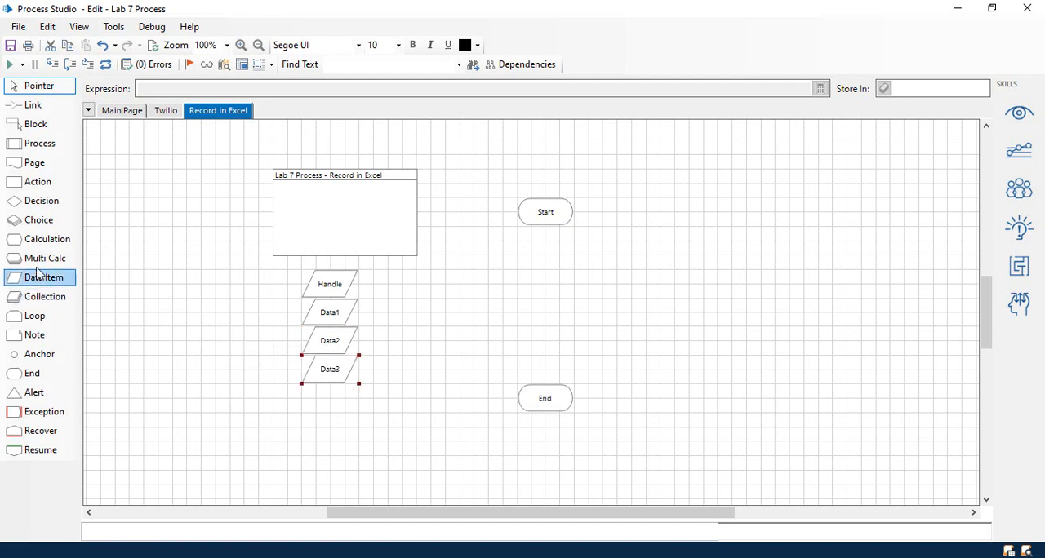
click(38, 182)
click(32, 296)
click(32, 280)
click(329, 398)
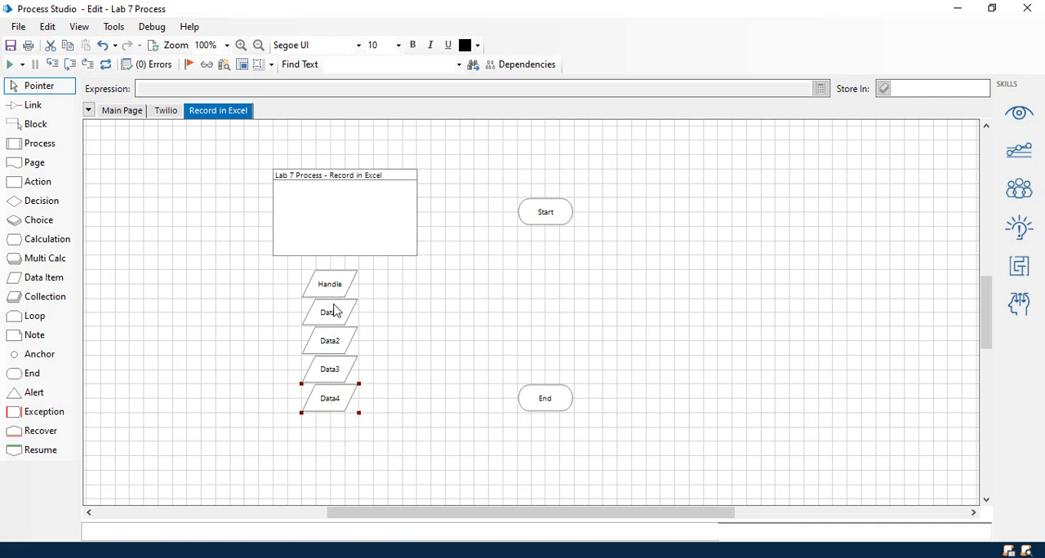
Set the data item directly below Handle to type Text and name it "File Path".
double_click(333, 320)
click(305, 193)
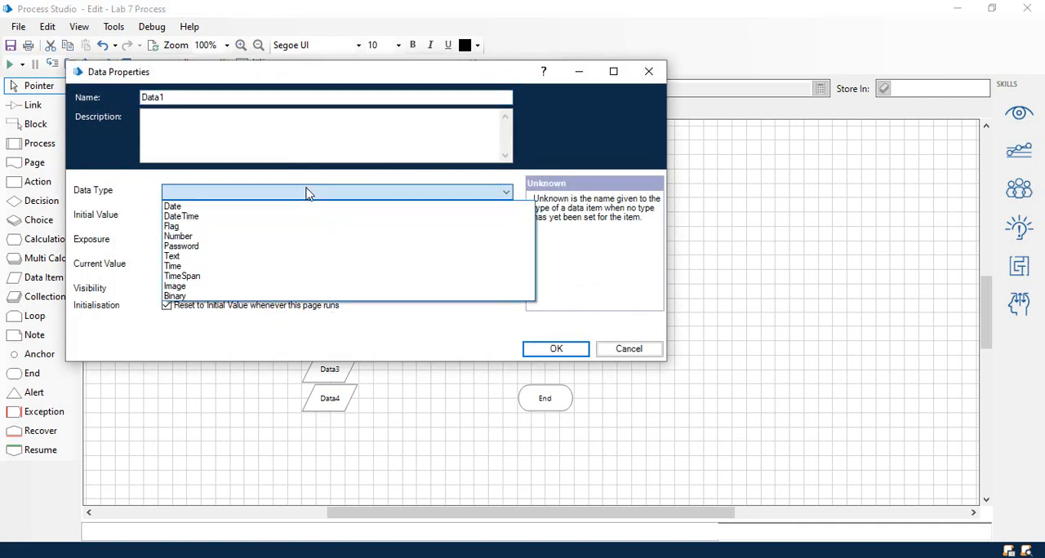
click(275, 256)
double_click(196, 96)
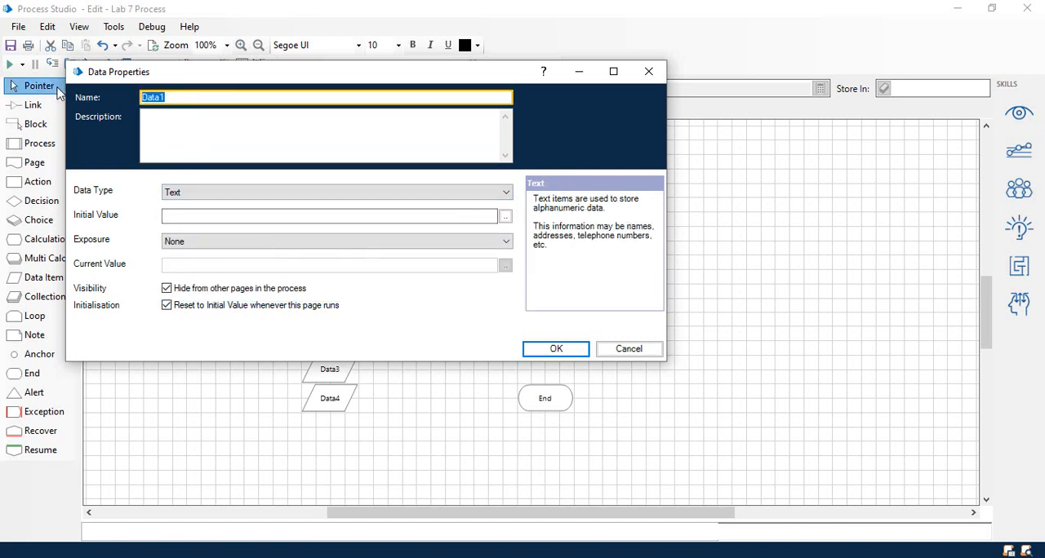
text(File Path)
click(554, 349)
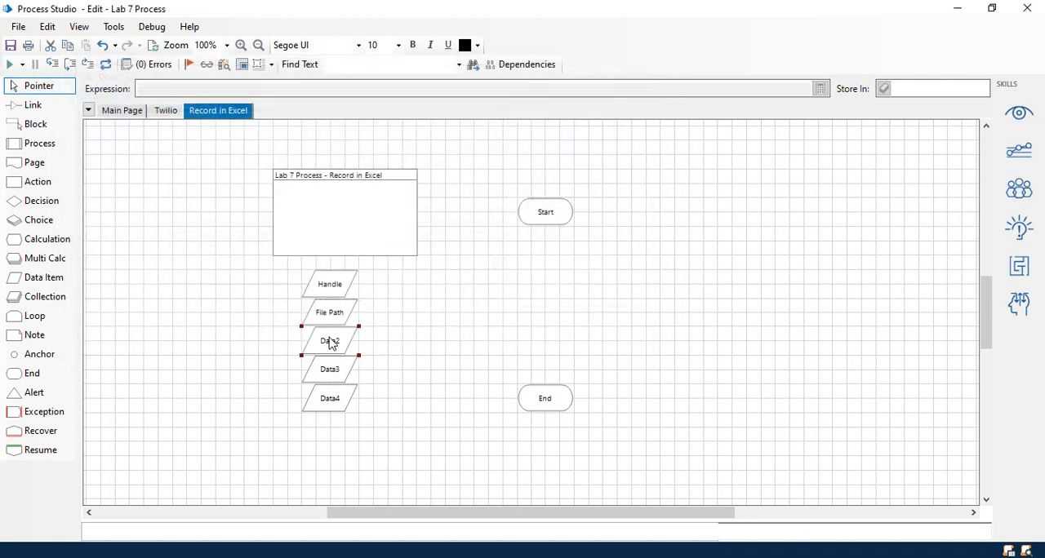
Name the data item directly below File Path "Cell Reference" and set its data type to Text.
double_click(330, 343)
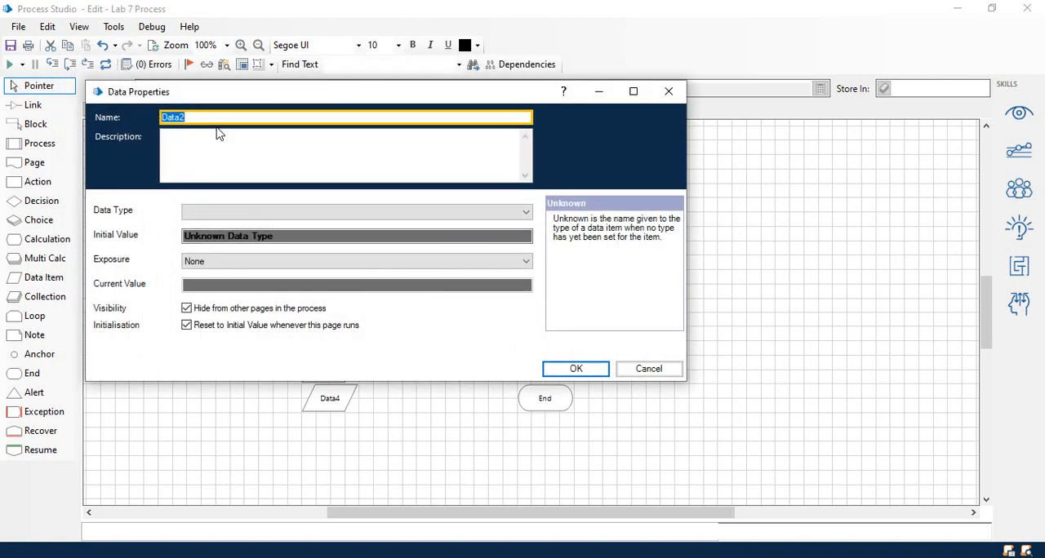
text(Cell Reference)
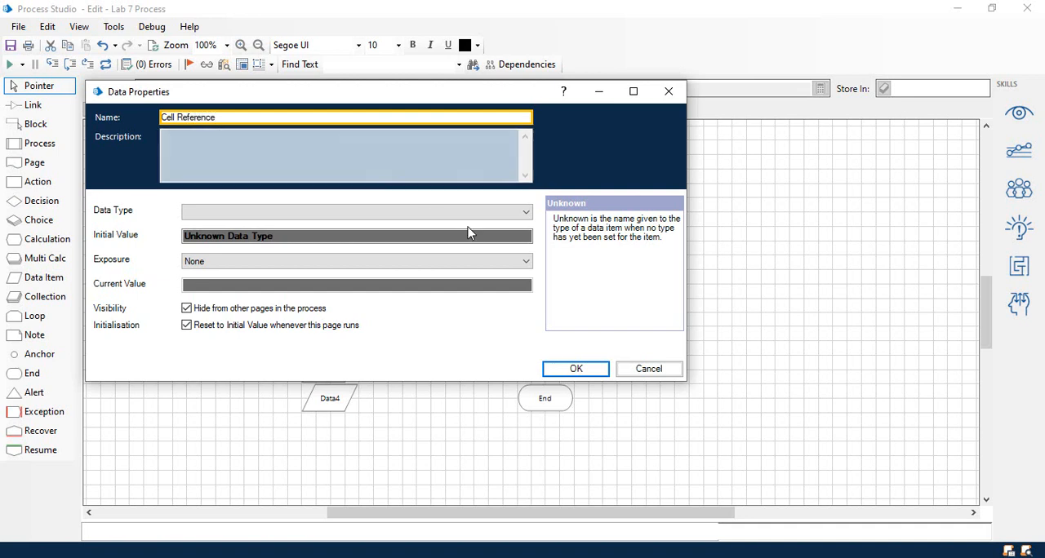
click(390, 214)
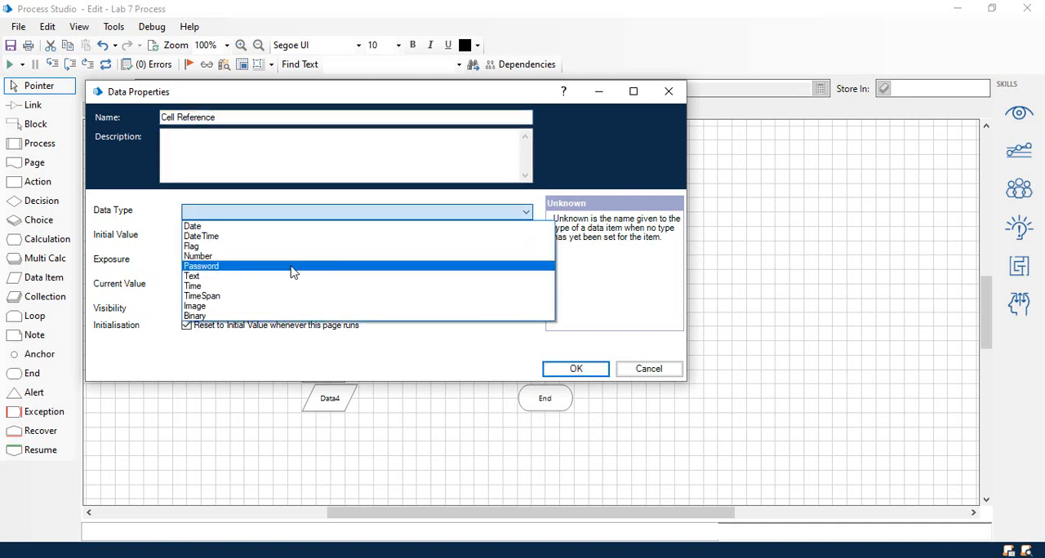
click(272, 285)
click(561, 371)
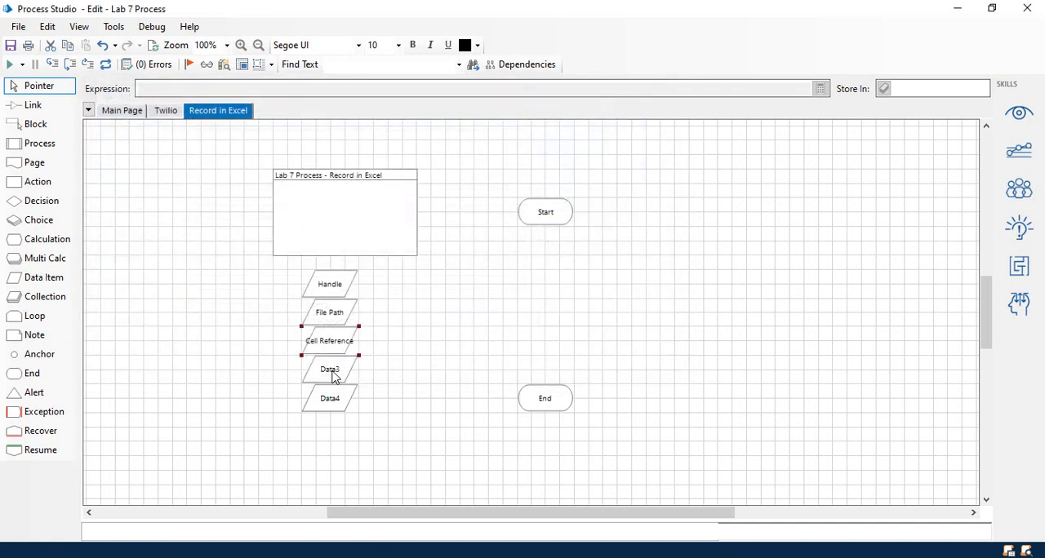
Name the data item directly below Cell Reference "Workbook Name" and set its data type to Text.
double_click(339, 385)
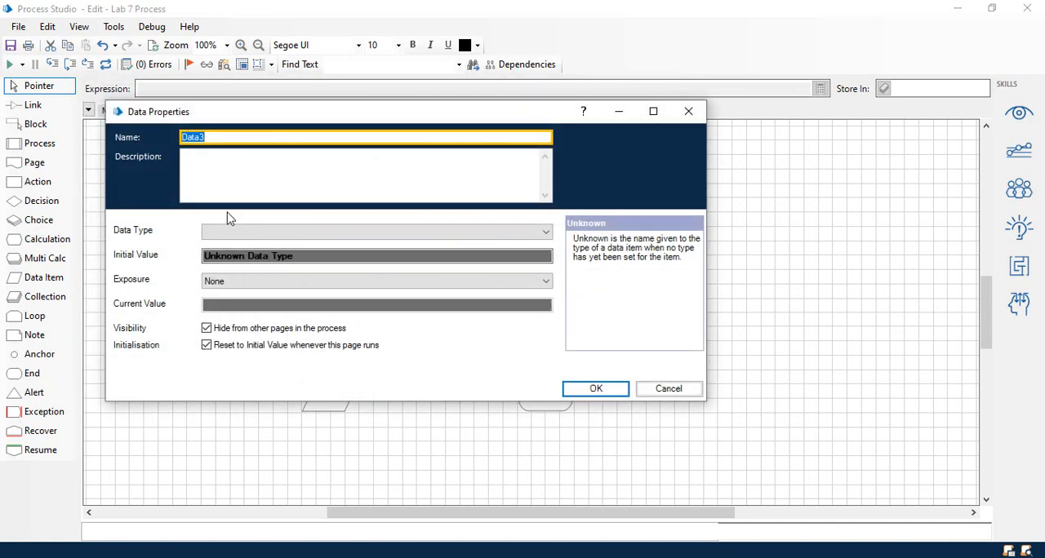
text(Workbook Name)
click(258, 231)
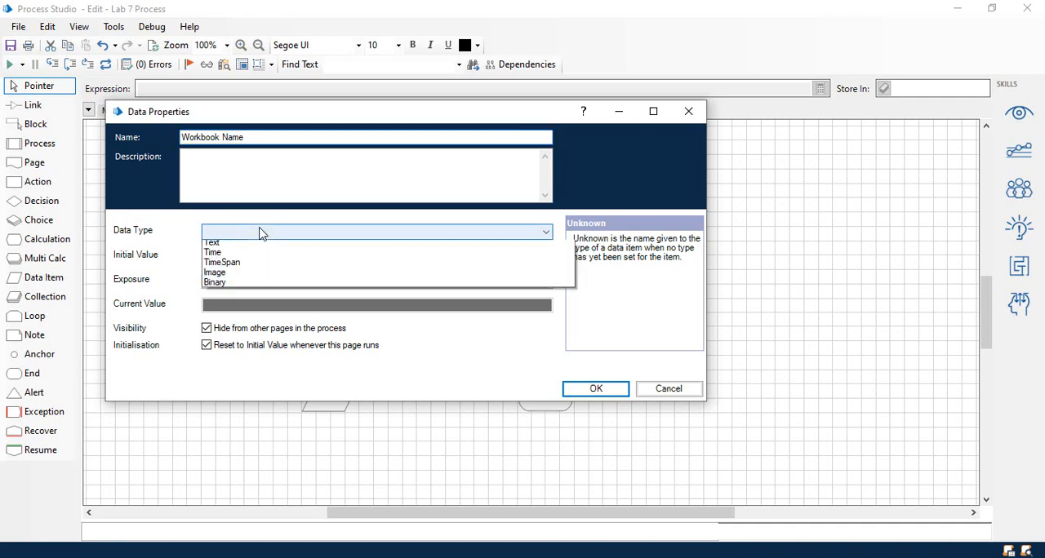
click(264, 304)
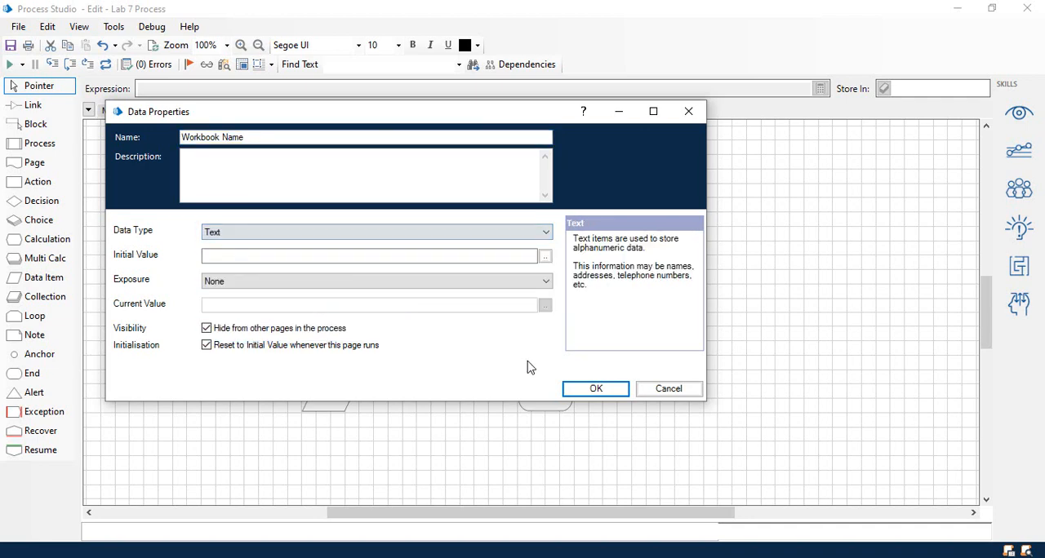
click(611, 389)
Name the lowest data item in the column "Workshoeet Name" and set its data type to Text.
double_click(330, 399)
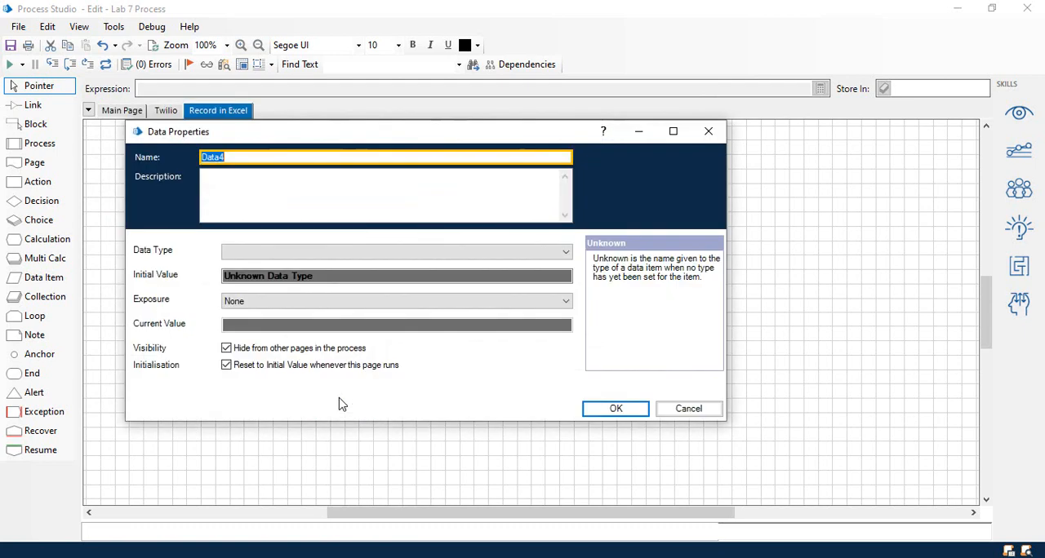
text(Worksh)
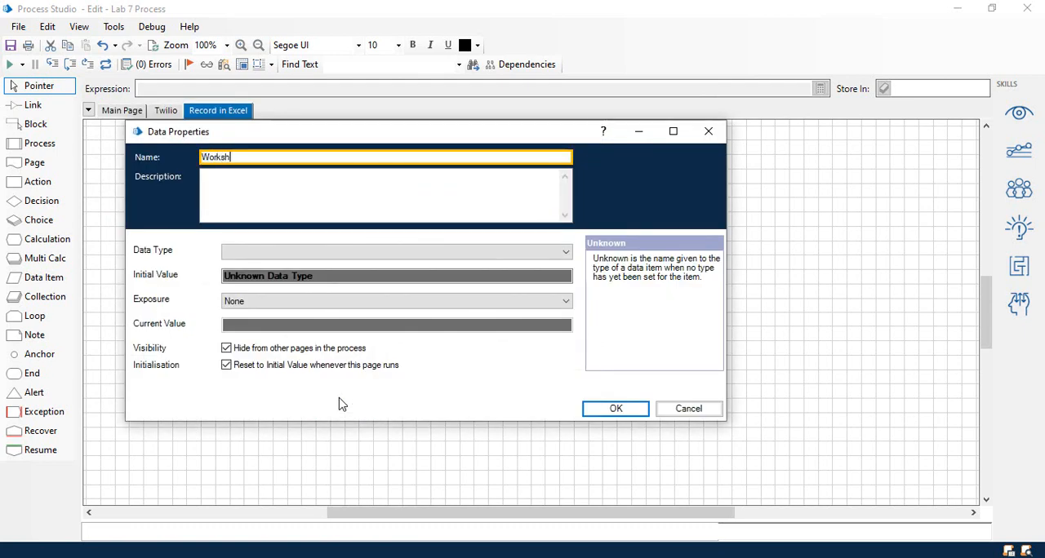
text(eeet Name)
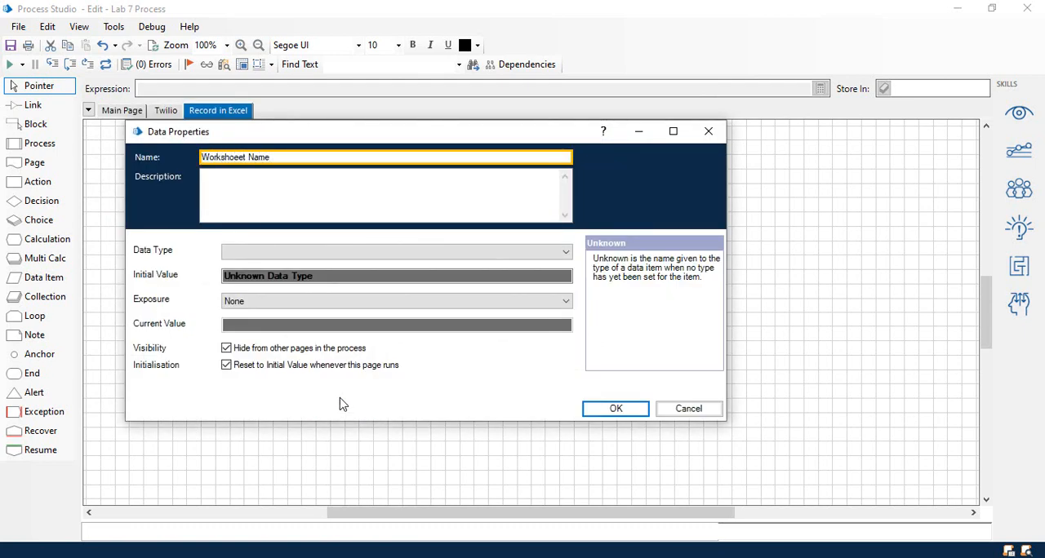
click(291, 253)
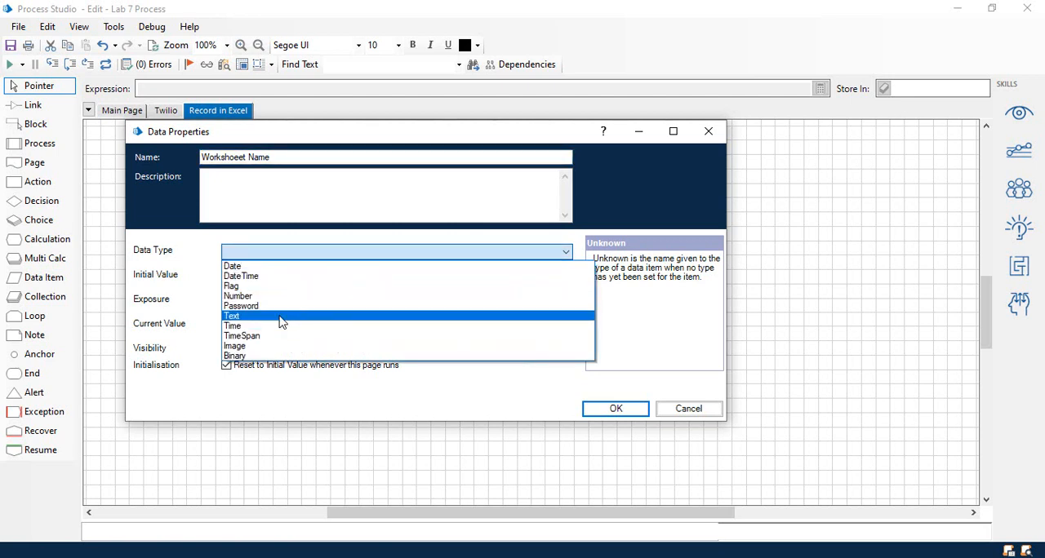
click(283, 321)
click(608, 410)
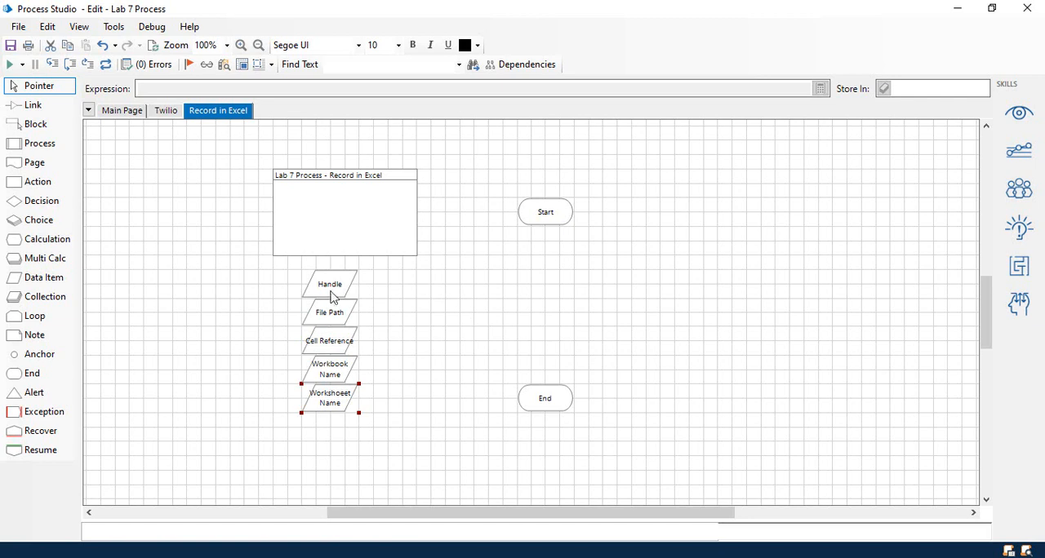
Set the initial value of the File Path data item to C:\temp\Resuls\Results.xlsx.
click(327, 321)
double_click(332, 317)
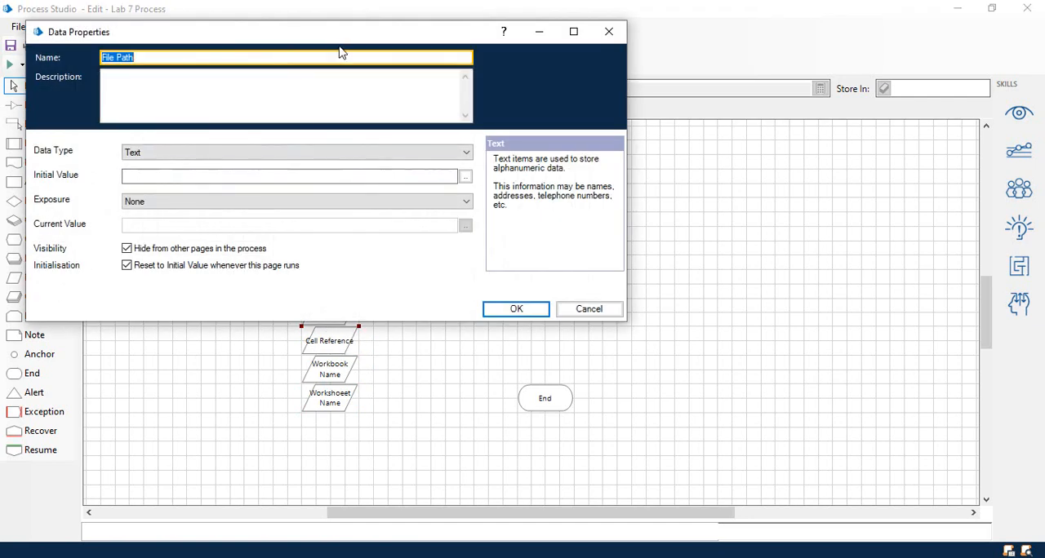
drag(355, 48, 684, 67)
click(545, 194)
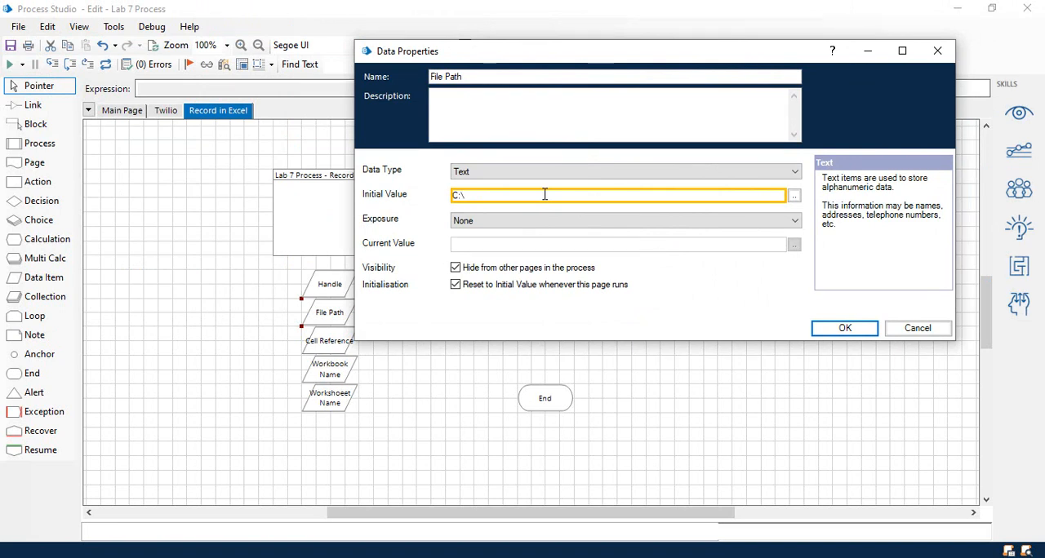
text(temp\Resuls\.xlsx)
click(516, 196)
text(result)
key(BackSpace)
key(BackSpace)
key(BackSpace)
key(BackSpace)
key(BackSpace)
key(BackSpace)
text(Results)
click(832, 335)
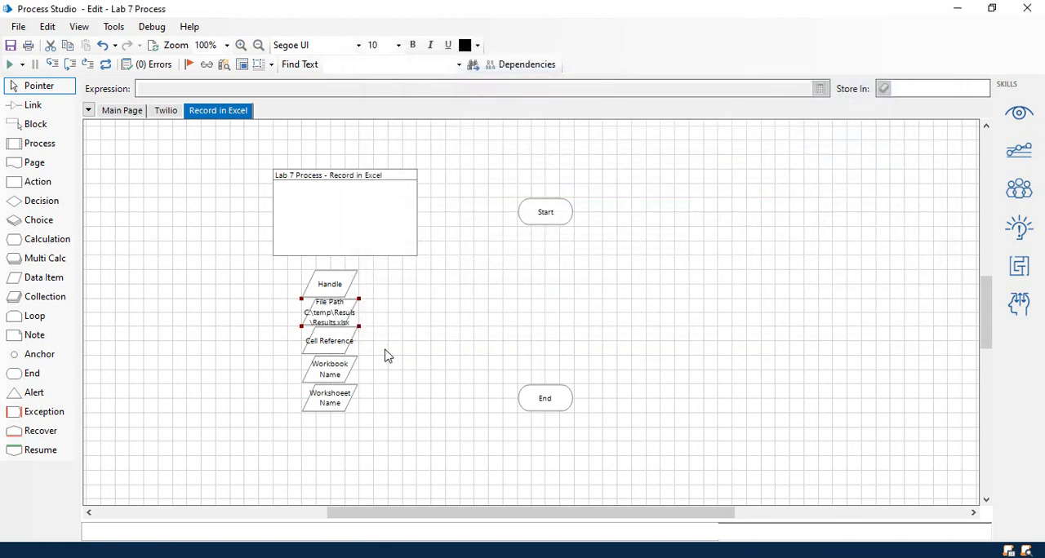
Set the initial value of the Cell Reference data item to A1.
double_click(324, 349)
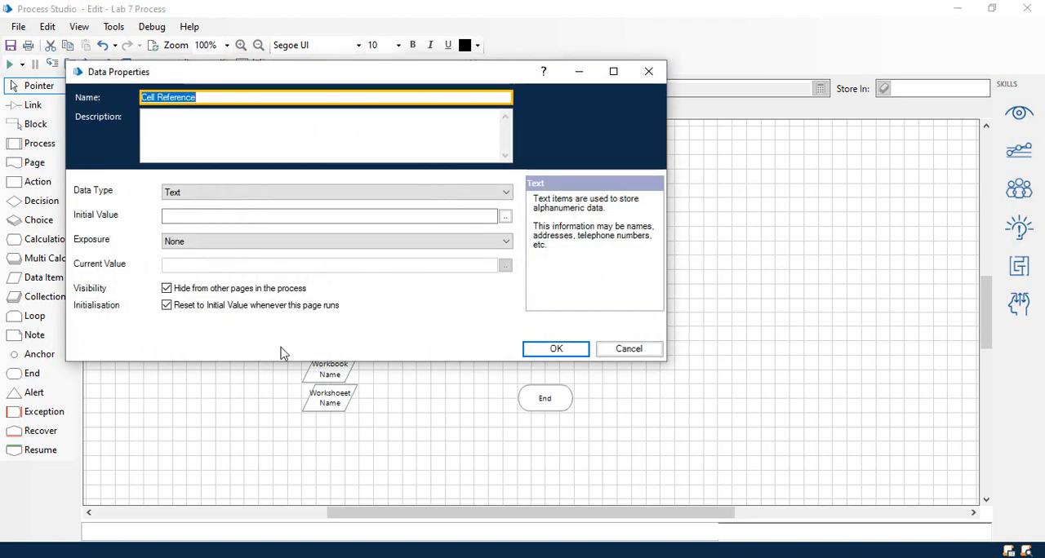
click(191, 221)
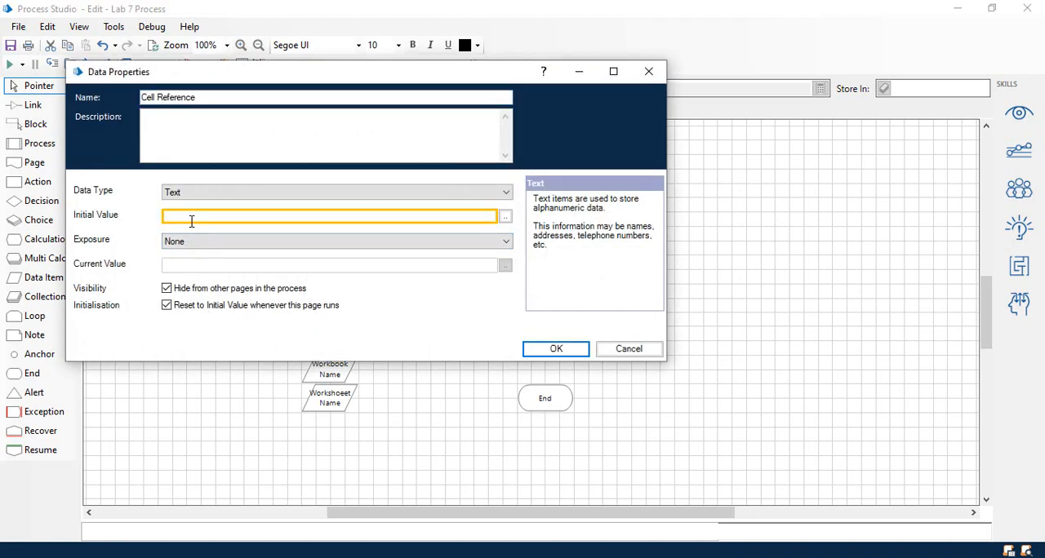
text(A1)
click(553, 349)
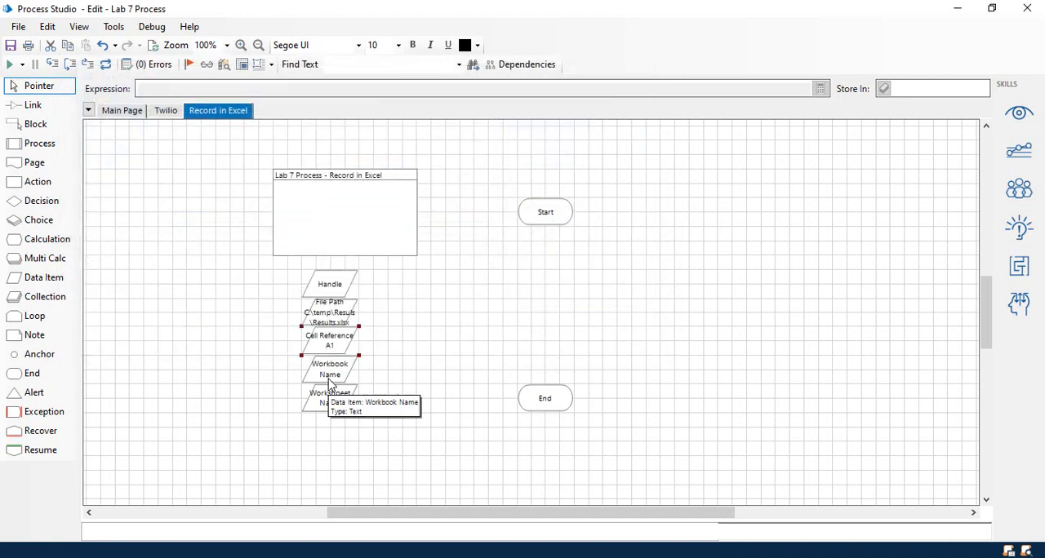
Set the initial value of the Workbook Name data item to "Results".
double_click(330, 382)
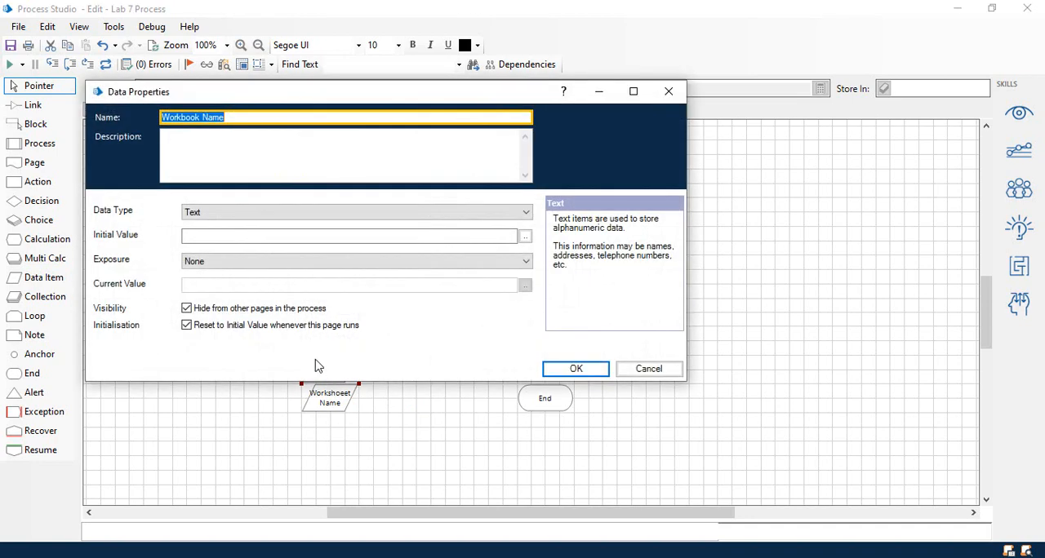
click(217, 235)
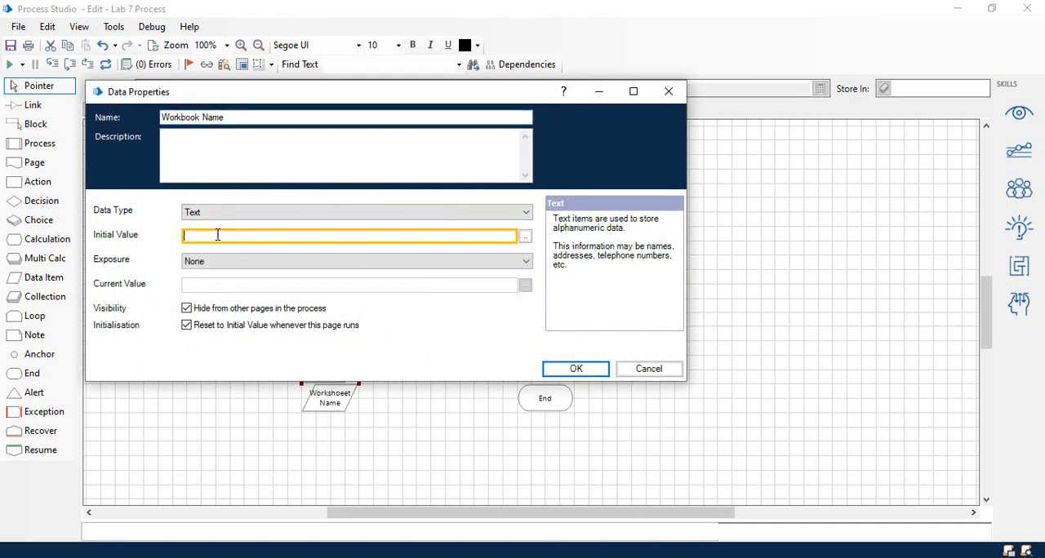
text(Results)
click(586, 369)
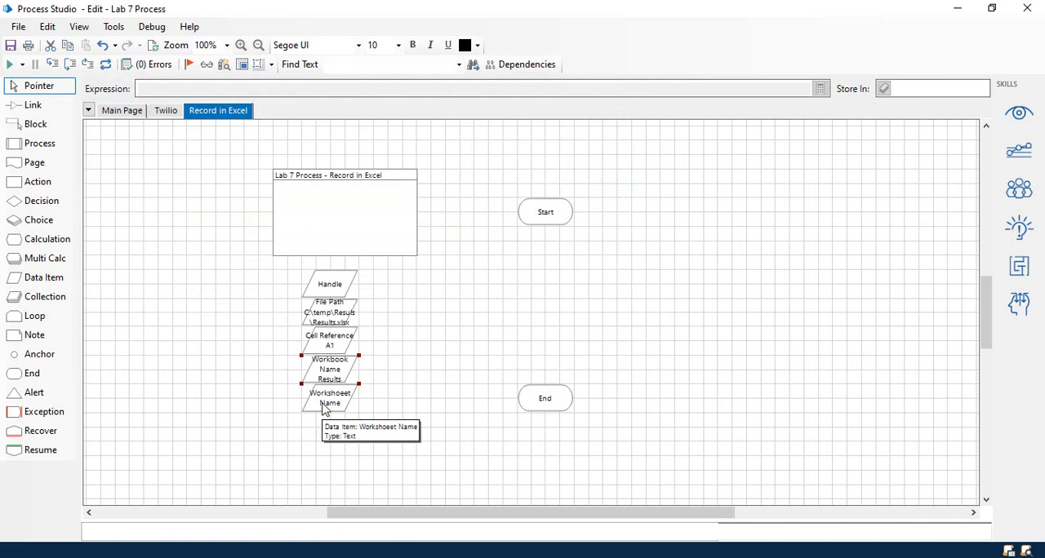
Correct the misspelled name of the lowest data item to "Worksheet Name".
double_click(322, 410)
text(Res)
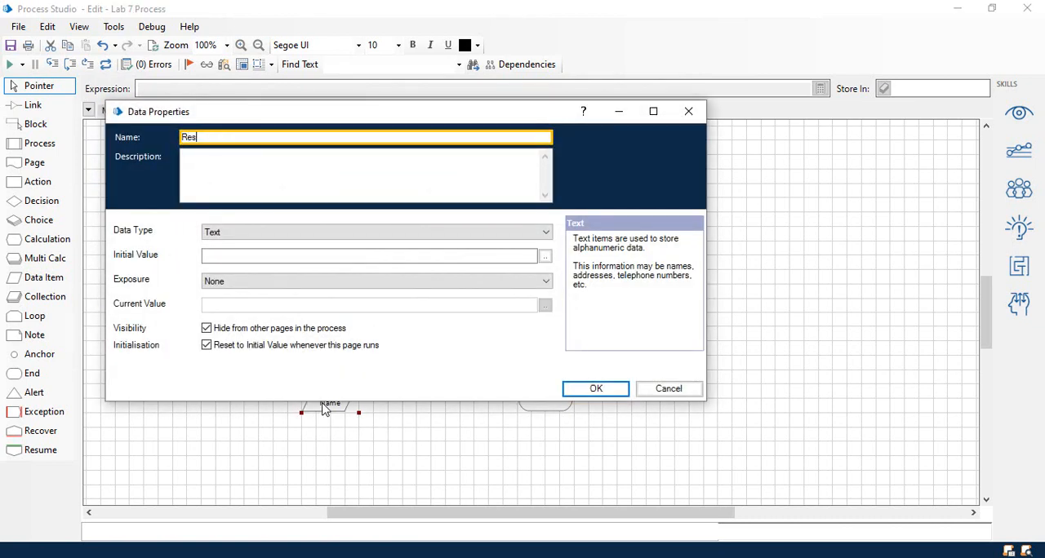
text(ult)
key(BackSpace)
key(BackSpace)
key(BackSpace)
key(BackSpace)
key(BackSpace)
key(BackSpace)
text(Worksheet Name)
Set the initial value of the Worksheet Name data item to "Results".
click(242, 255)
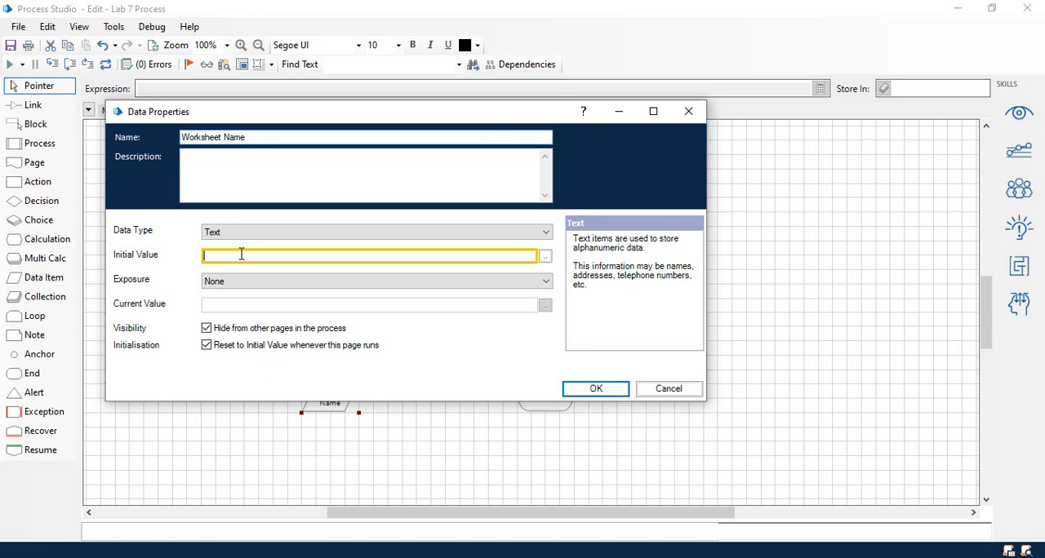
text(Results)
key(BackSpace)
key(BackSpace)
key(BackSpace)
key(BackSpace)
key(BackSpace)
key(BackSpace)
key(BackSpace)
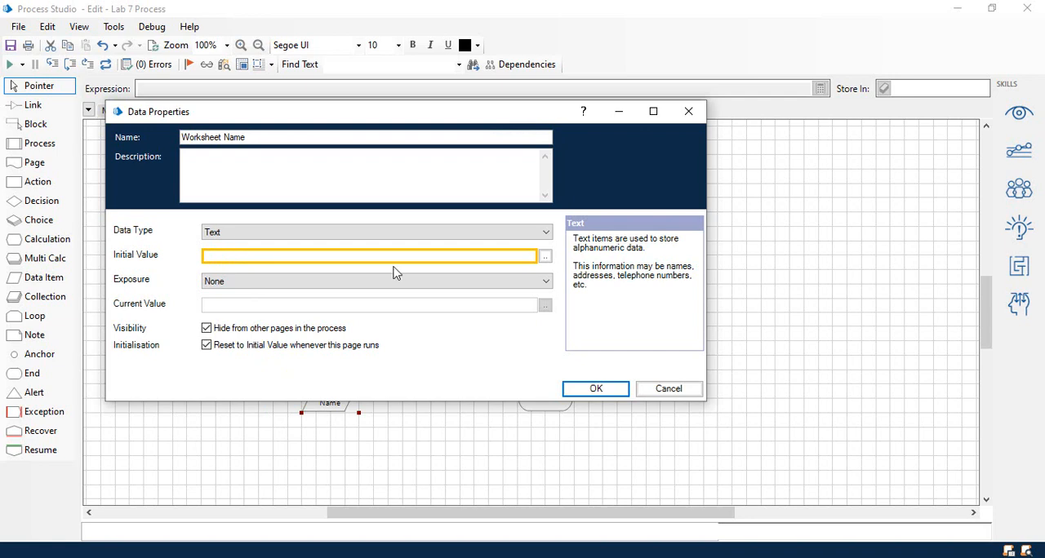
text(Results)
click(594, 389)
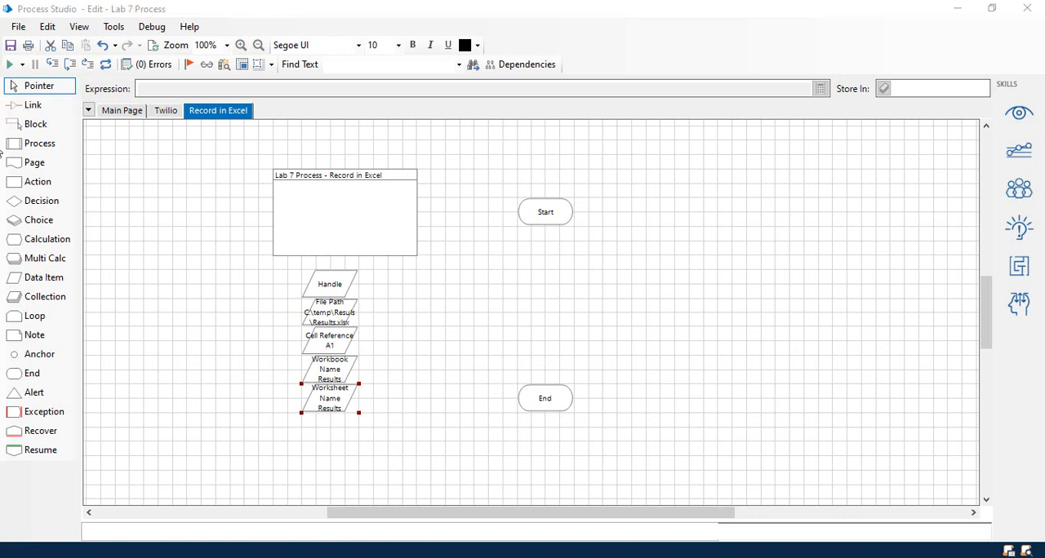
Add two collections, one beside Handle and one beside File Path, and name the upper one "Results".
drag(42, 297, 406, 292)
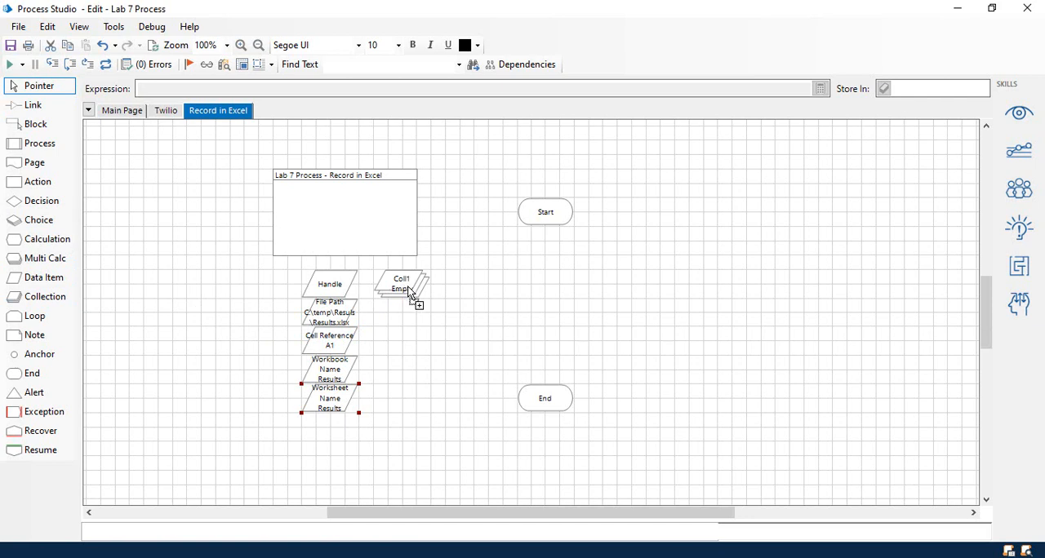
drag(68, 297, 413, 324)
double_click(408, 286)
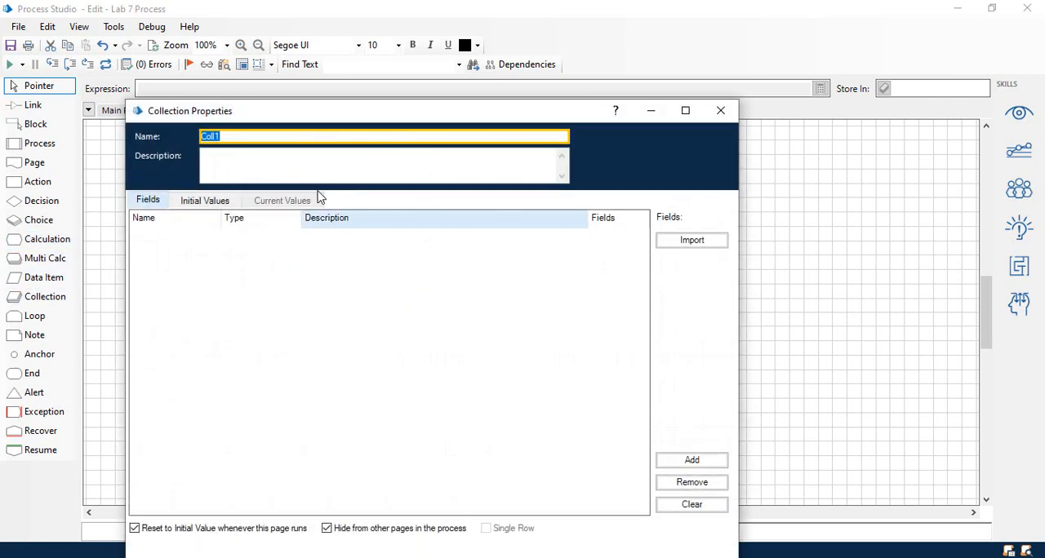
text(Results)
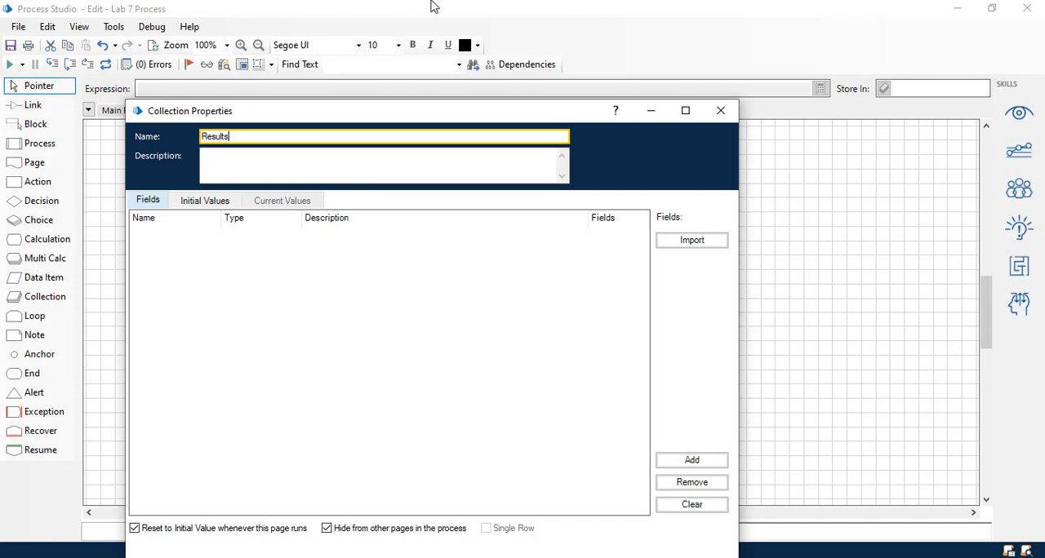
drag(415, 109, 417, 38)
click(616, 501)
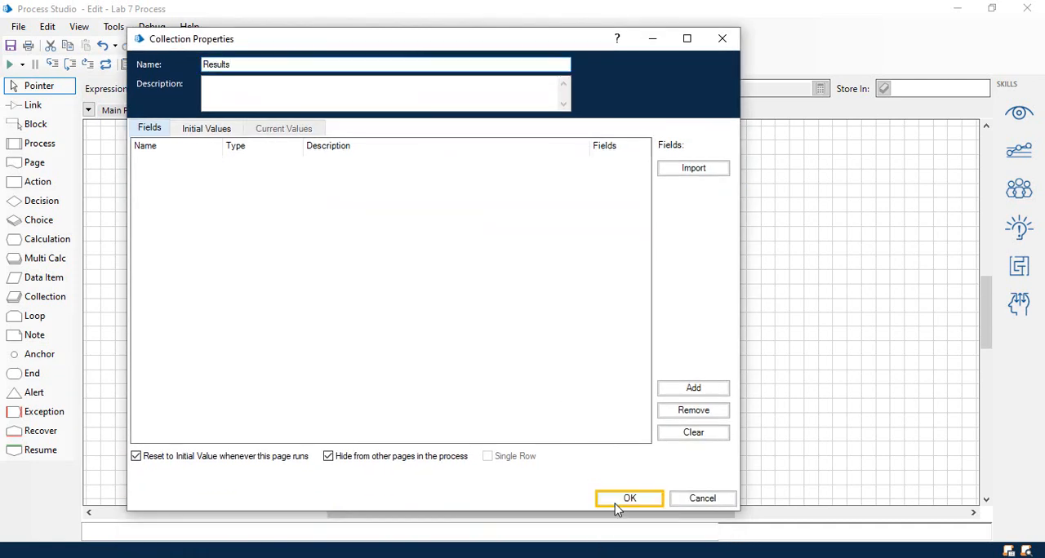
Name the collection directly below Results "Search Term".
double_click(395, 314)
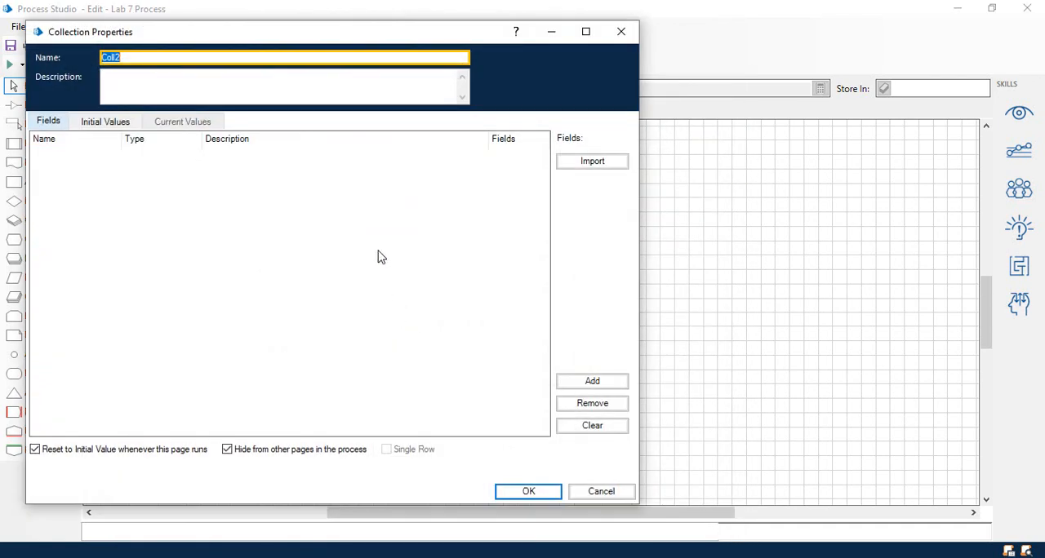
text(Search Term)
click(527, 493)
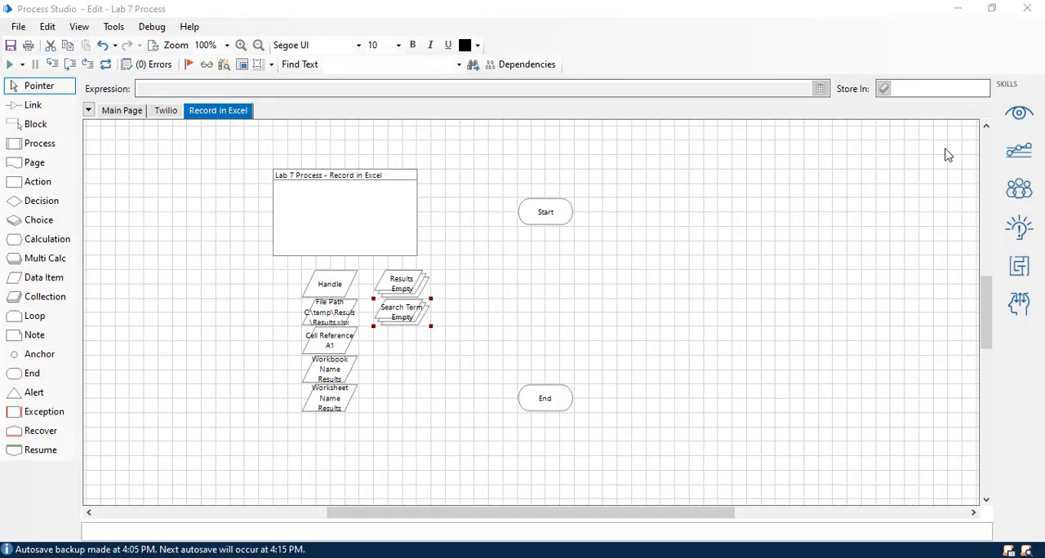
Add a field named "Term" with the Text type to the Search Term collection.
click(400, 292)
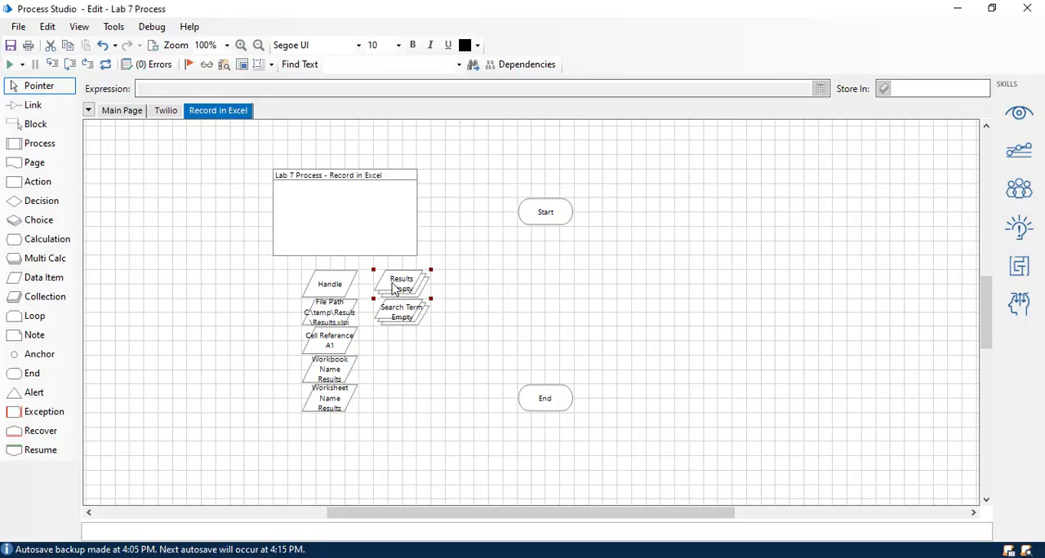
click(418, 322)
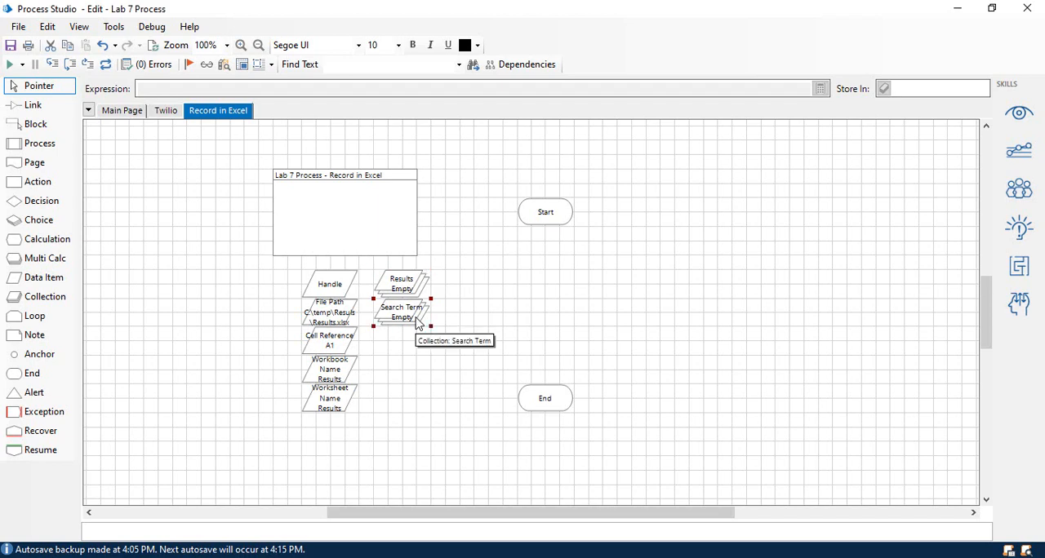
double_click(416, 321)
drag(456, 85, 577, 43)
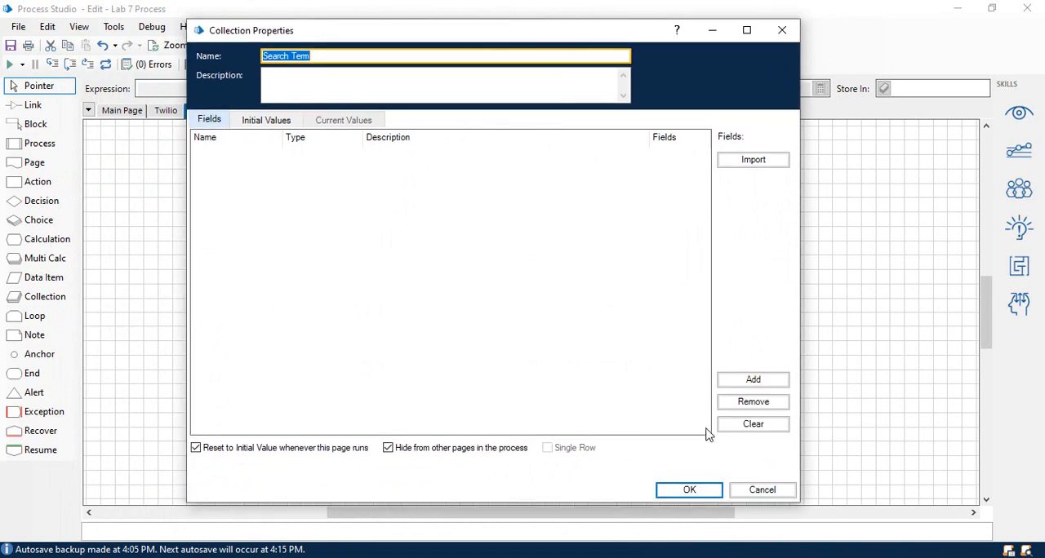
click(752, 380)
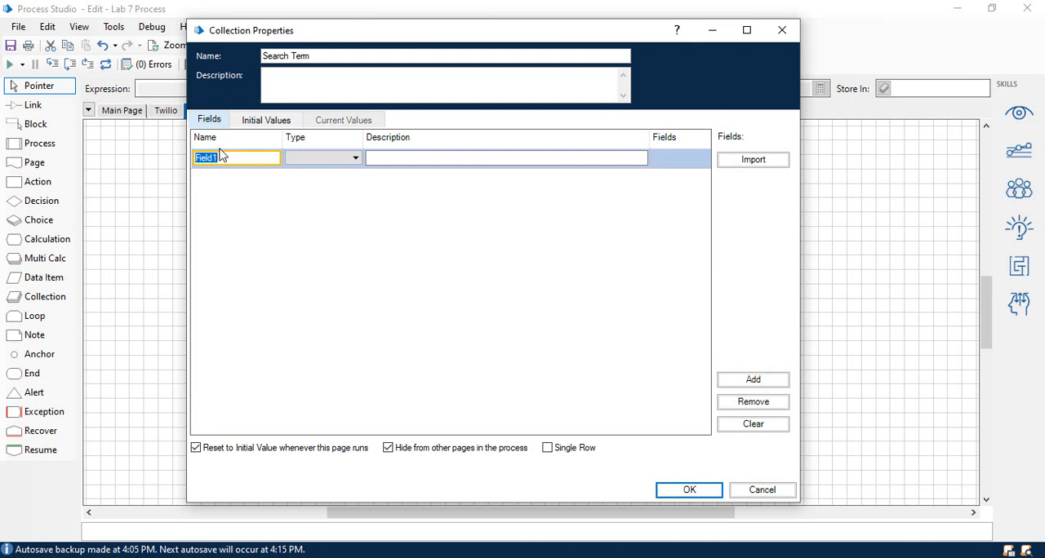
text(Term)
click(322, 157)
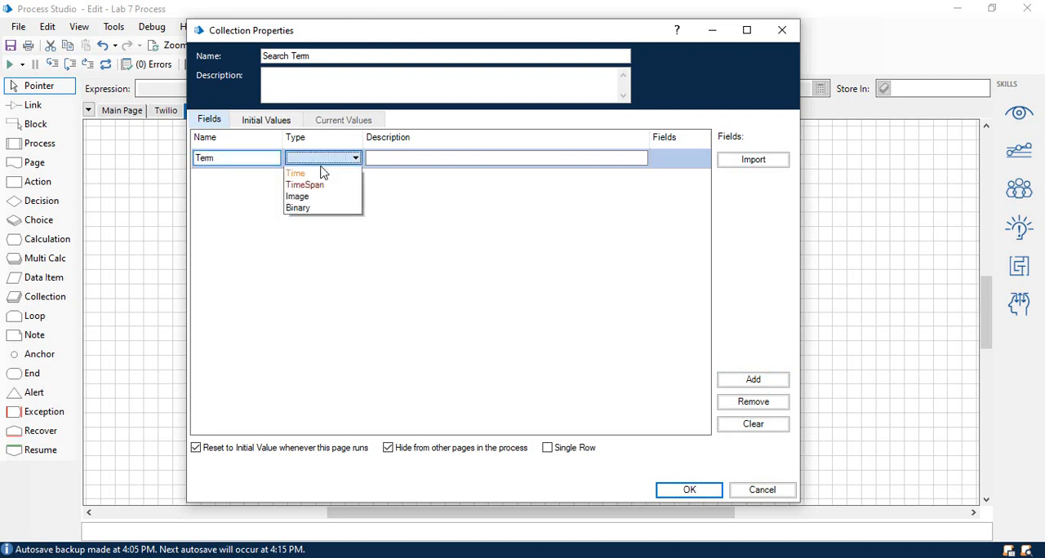
click(324, 240)
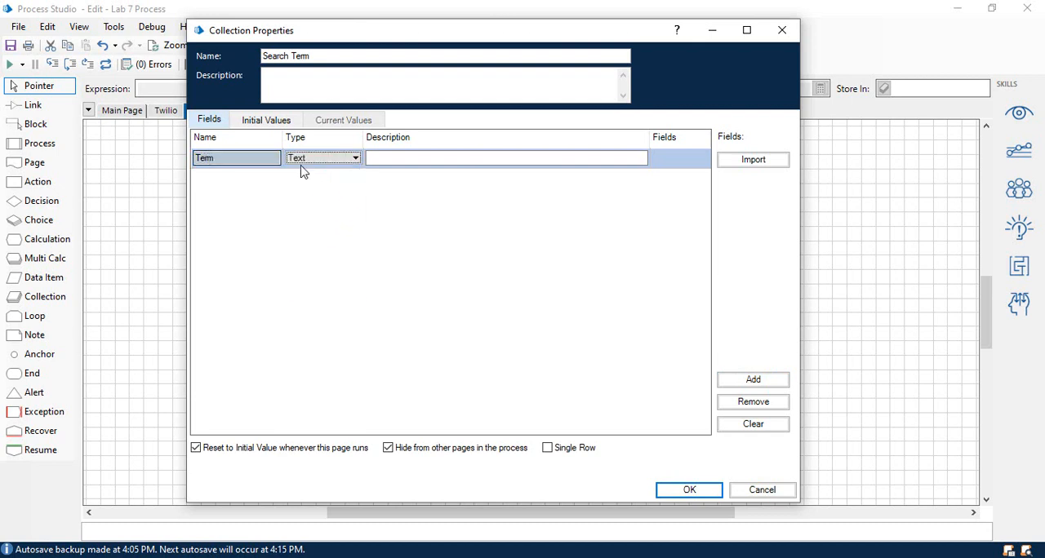
Give the Search Term collection one initial row with "Something Awesome" in the Term field.
click(273, 124)
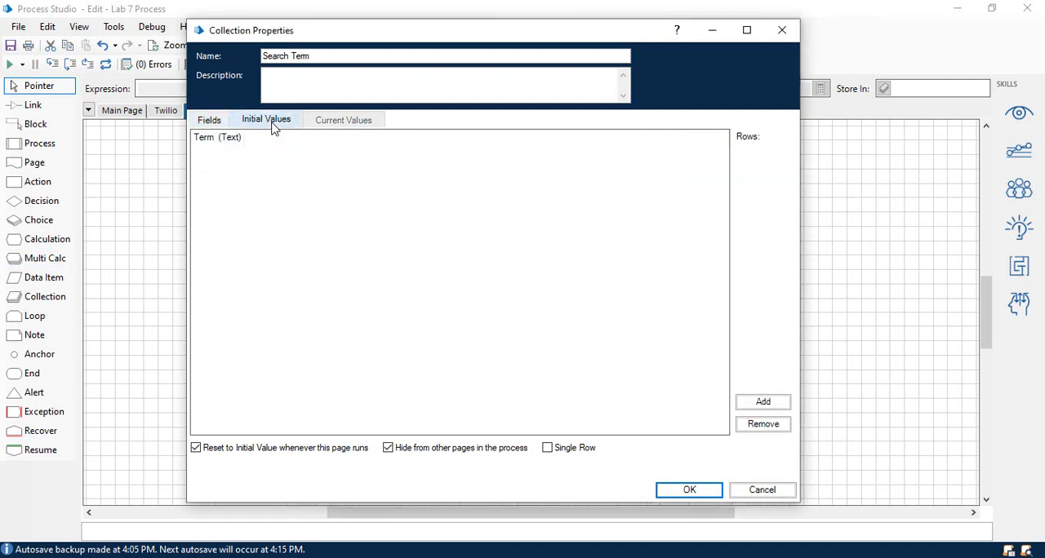
click(761, 404)
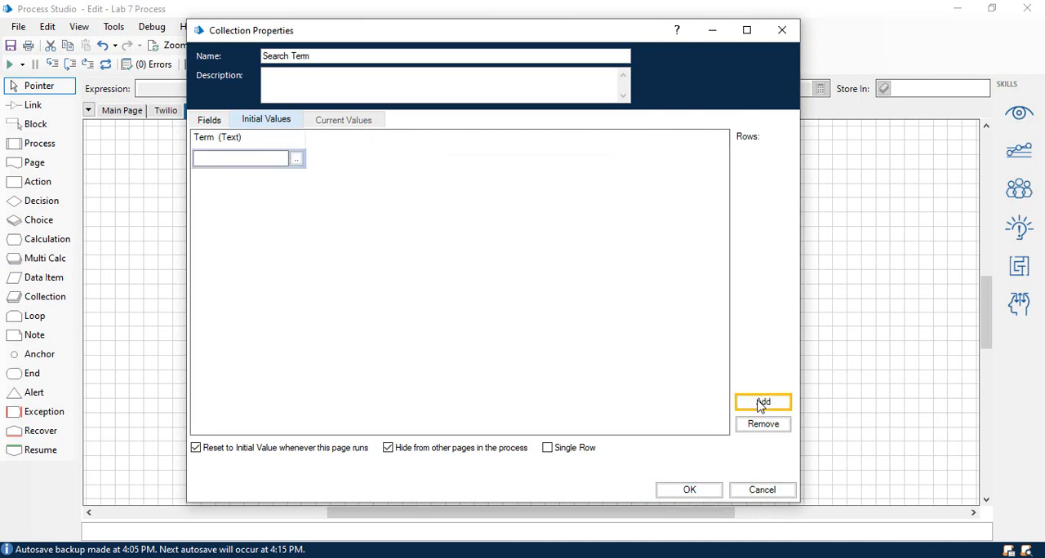
click(219, 155)
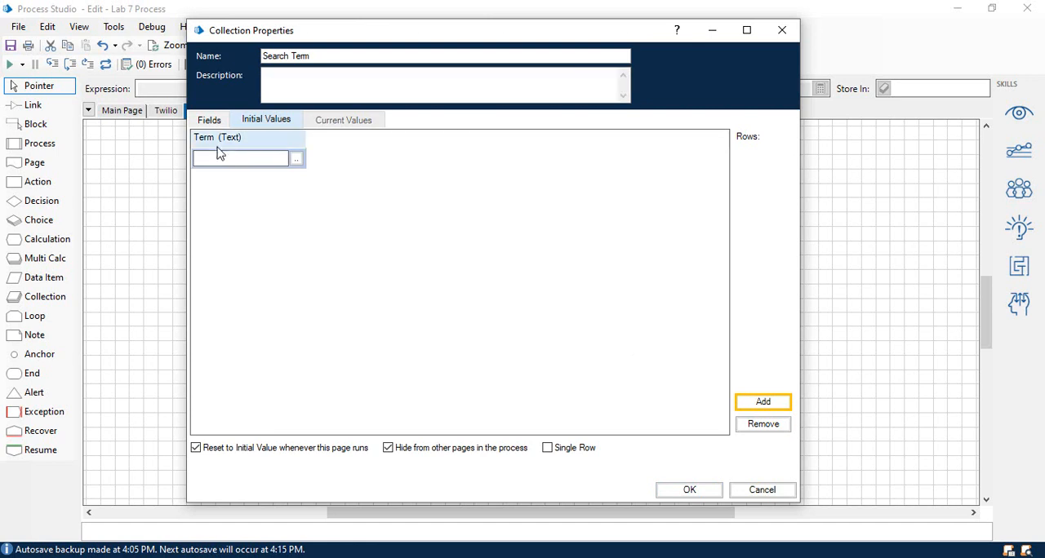
click(219, 155)
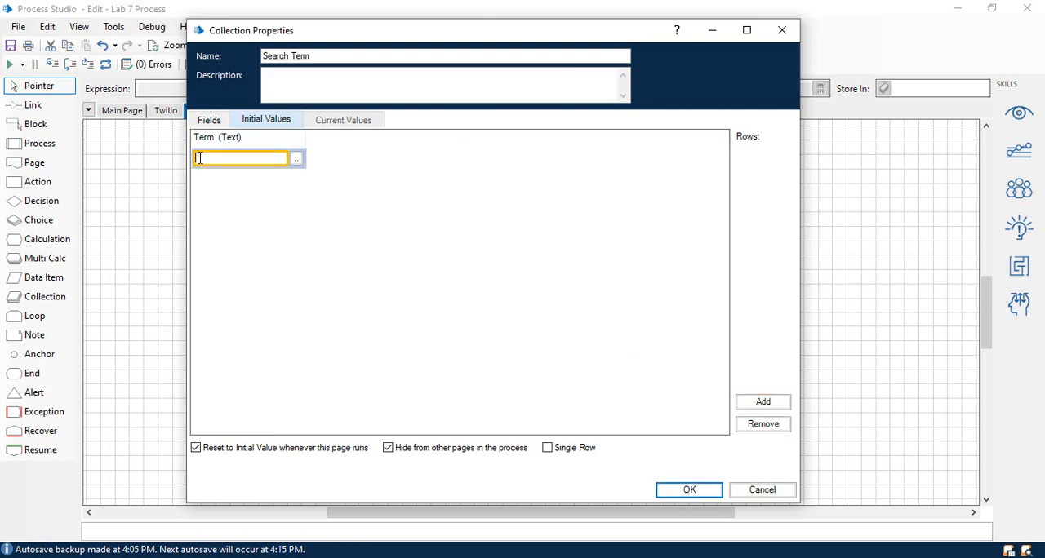
text(Something Awesome!)
click(671, 493)
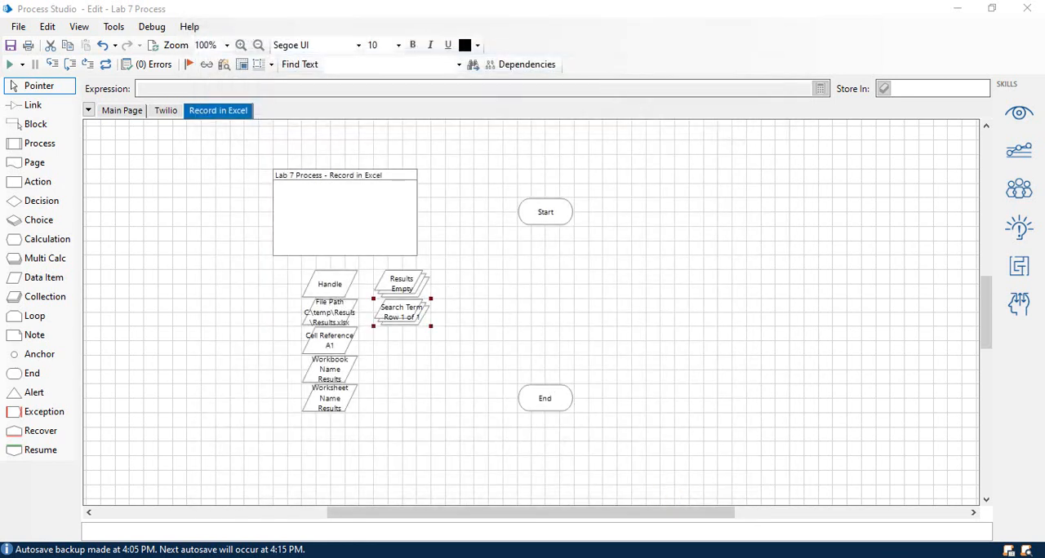
Add two inputs to the Start stage and name them "Results" and "Search Term".
double_click(541, 214)
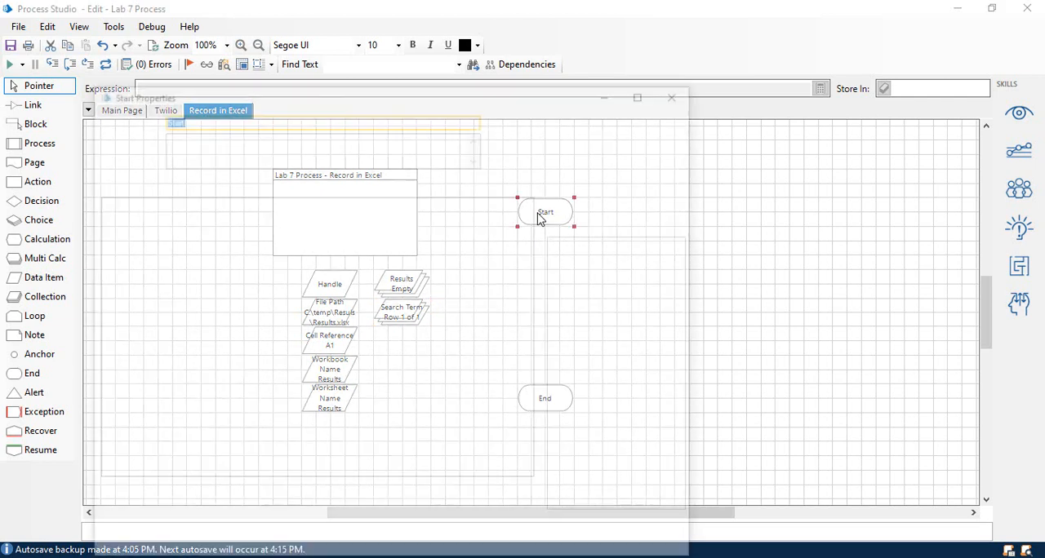
click(432, 498)
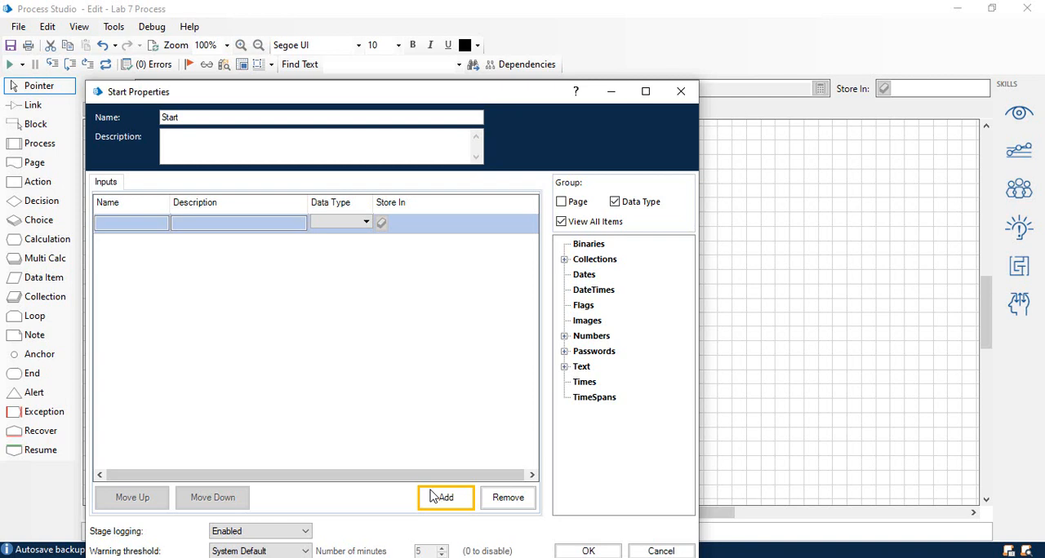
click(433, 498)
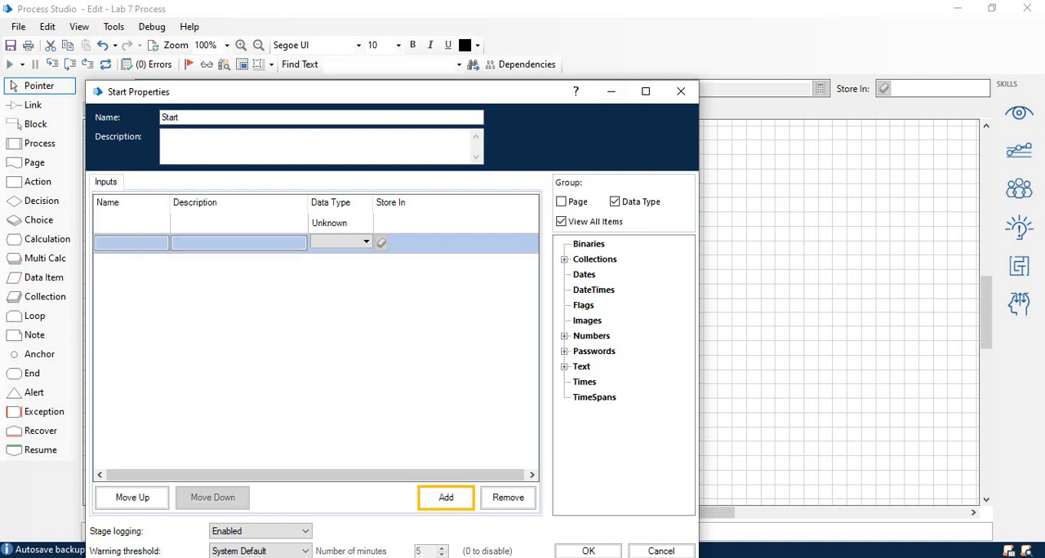
click(142, 223)
text(Results)
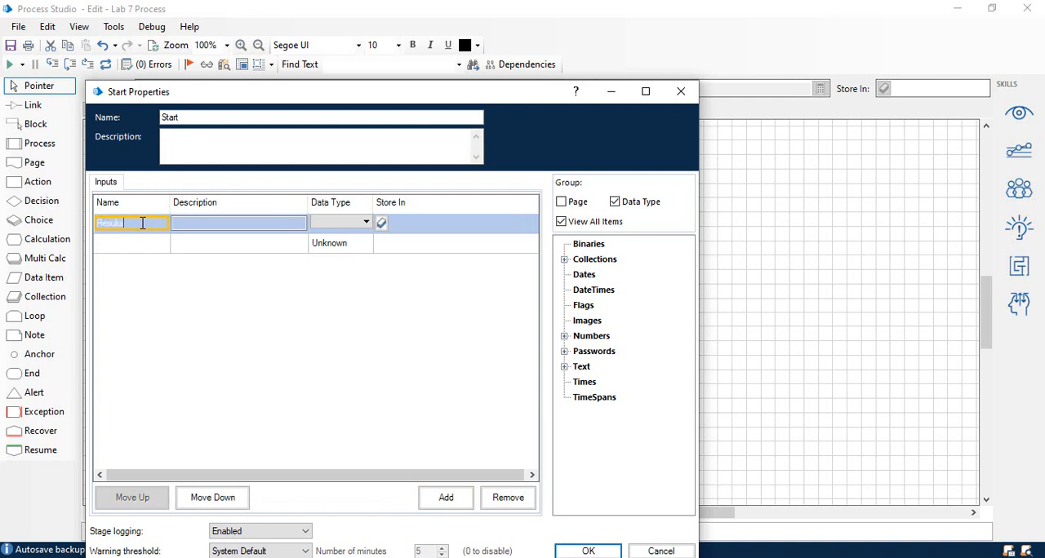
click(120, 242)
text(Sear)
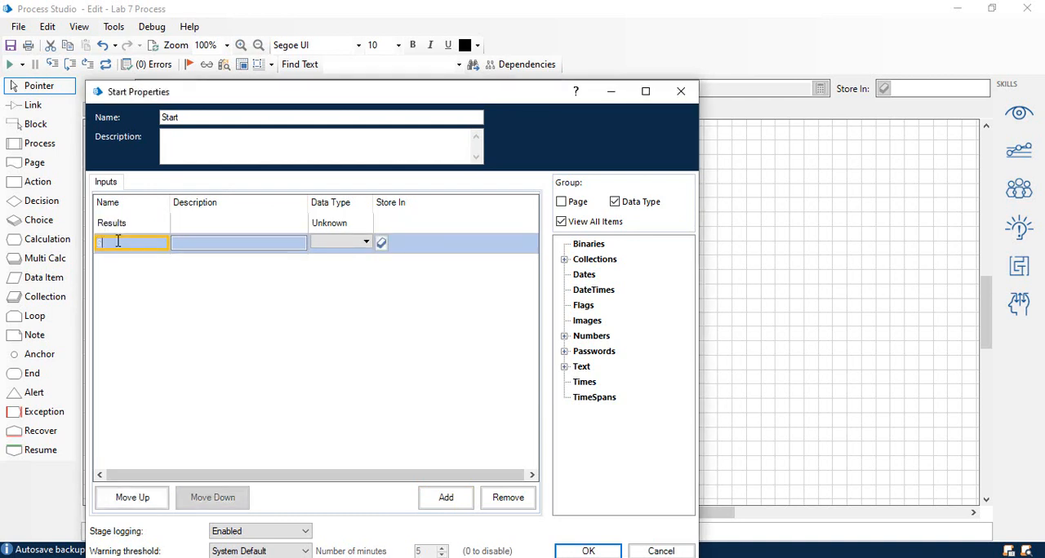
text(ch Term)
Describe the Results input as "Search results", give it the Collection type and store it in this page's Results collection.
click(190, 222)
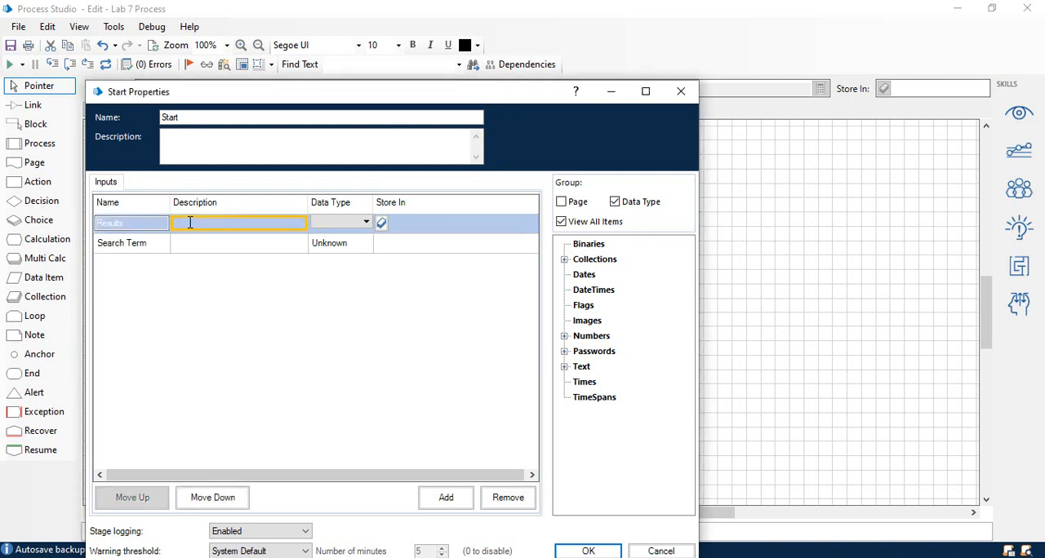
text(Search Result)
key(BackSpace)
key(BackSpace)
key(BackSpace)
key(BackSpace)
key(BackSpace)
key(BackSpace)
text(results)
click(339, 224)
click(344, 236)
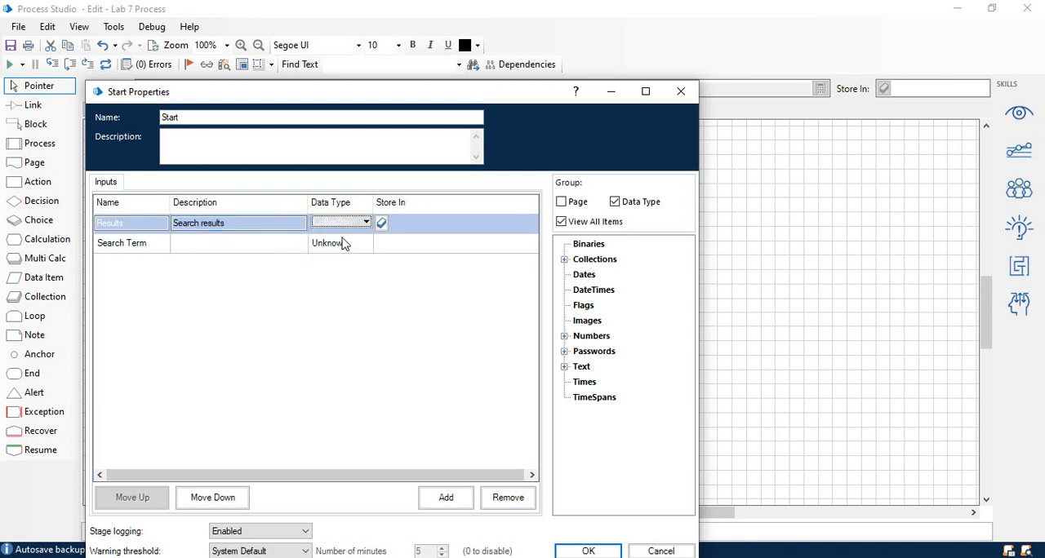
click(564, 259)
drag(601, 293, 421, 220)
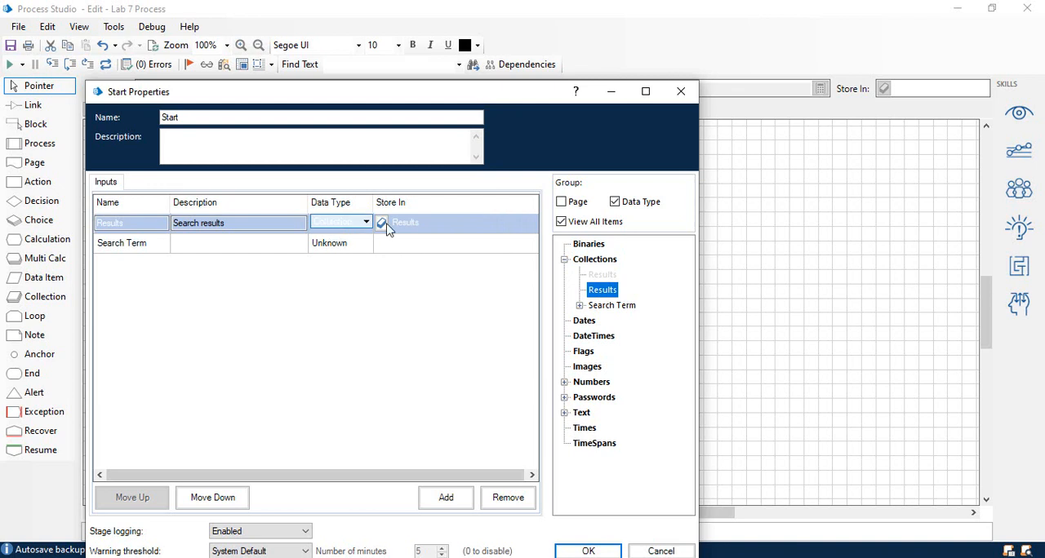
click(407, 225)
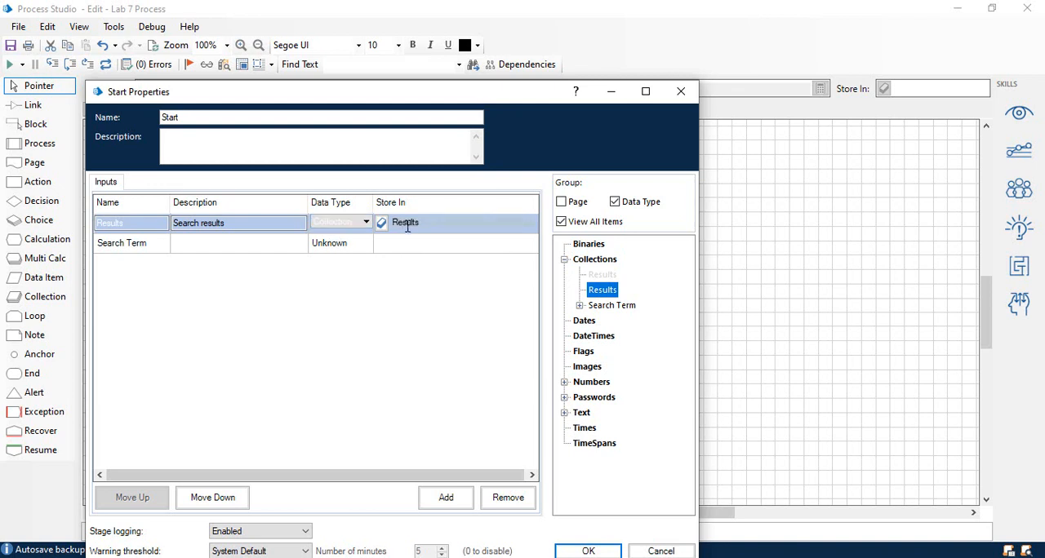
Give the Search Term input the Text type and store it in Search Term.Term.
click(188, 245)
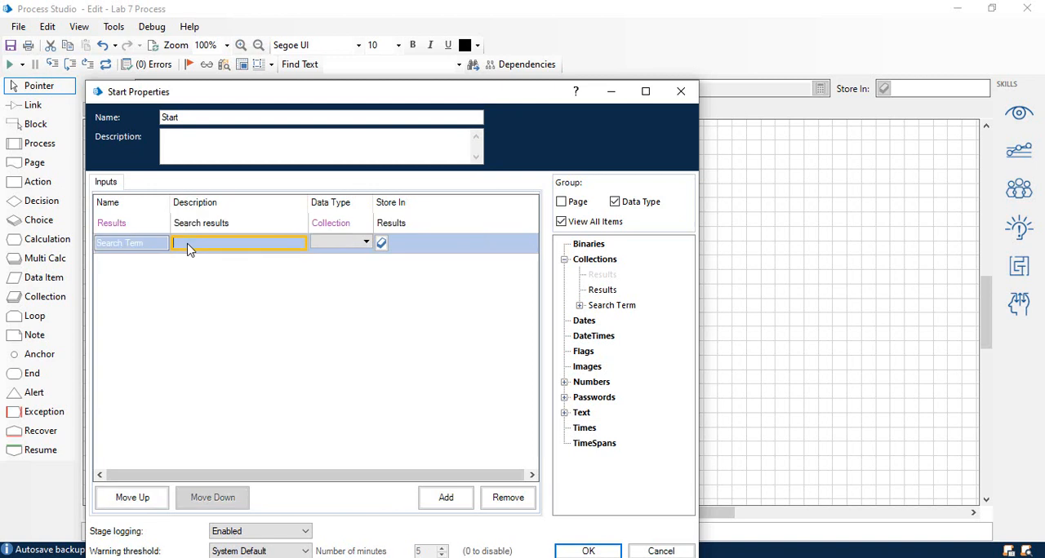
click(323, 243)
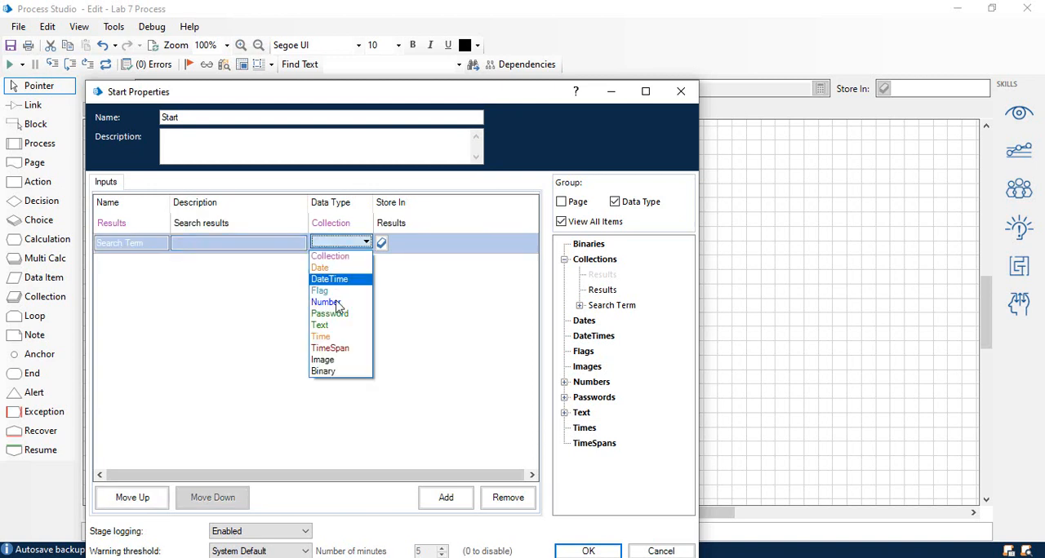
click(338, 326)
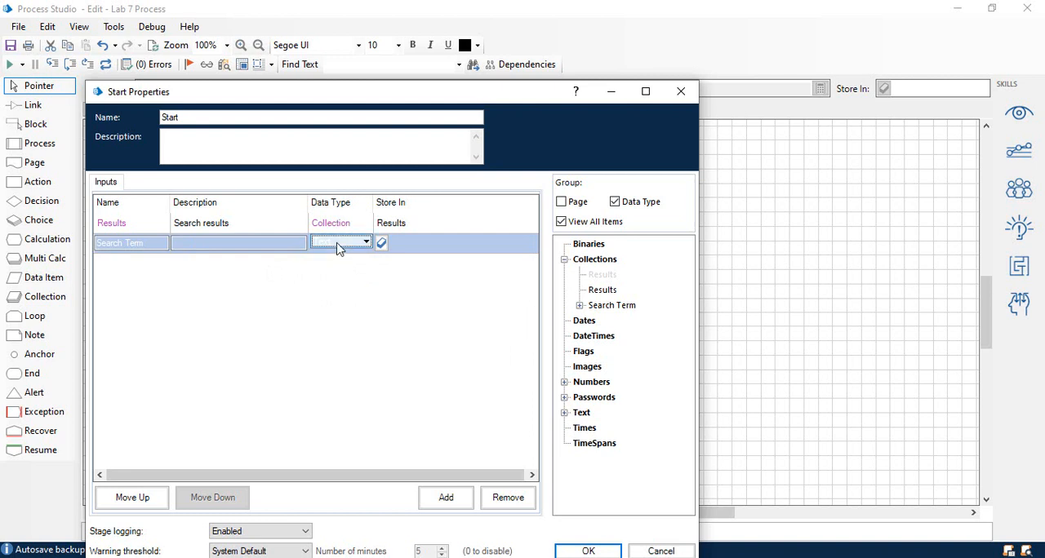
click(580, 306)
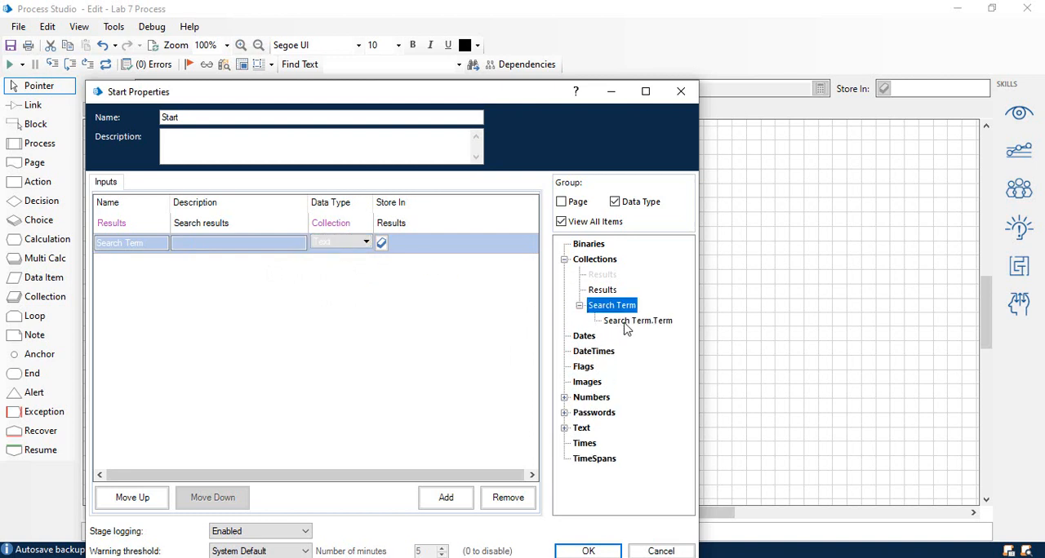
drag(626, 326, 437, 245)
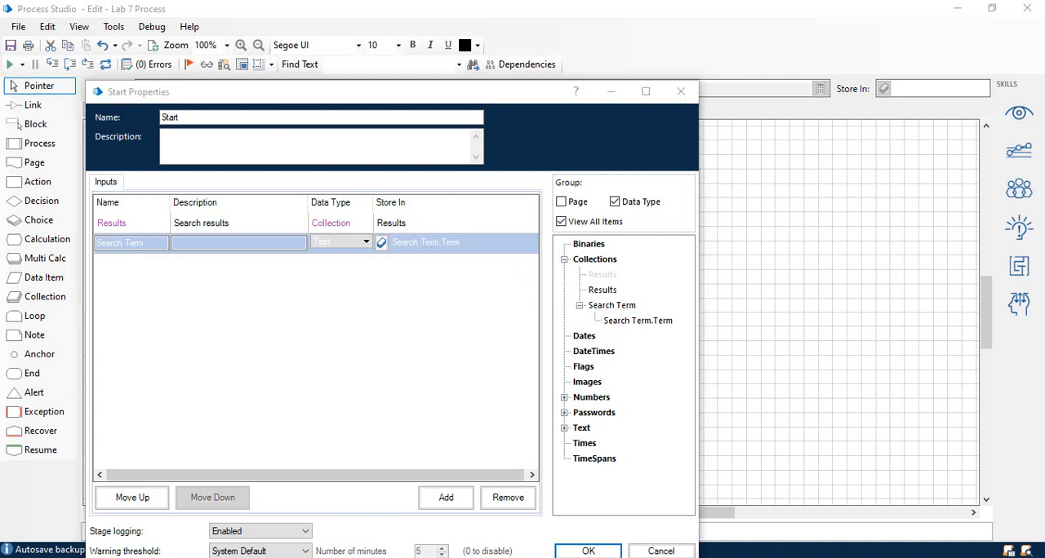
click(594, 553)
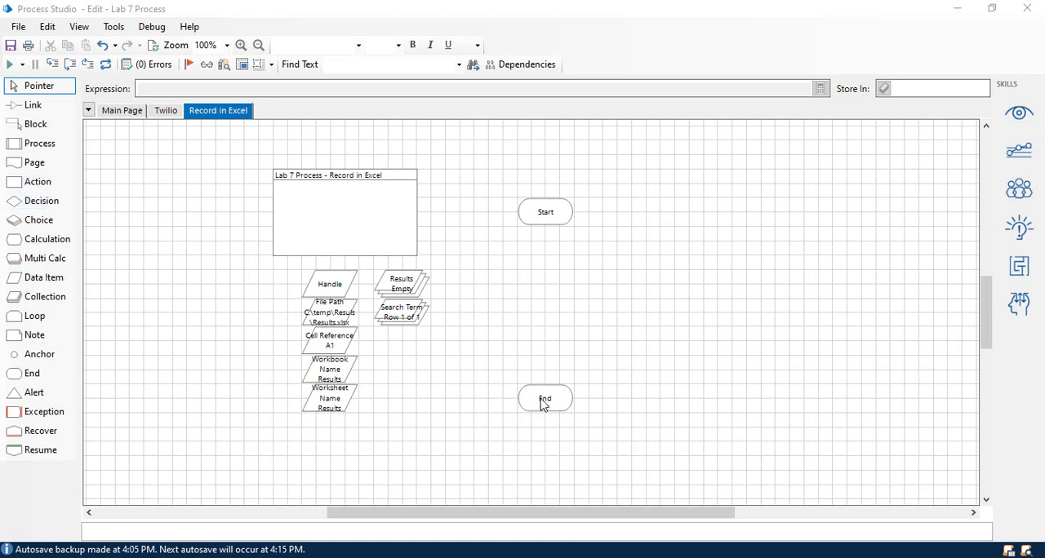
Move the End stage down and add a vertical column of five action stages slightly to the left of the Start-End line.
drag(542, 405, 546, 450)
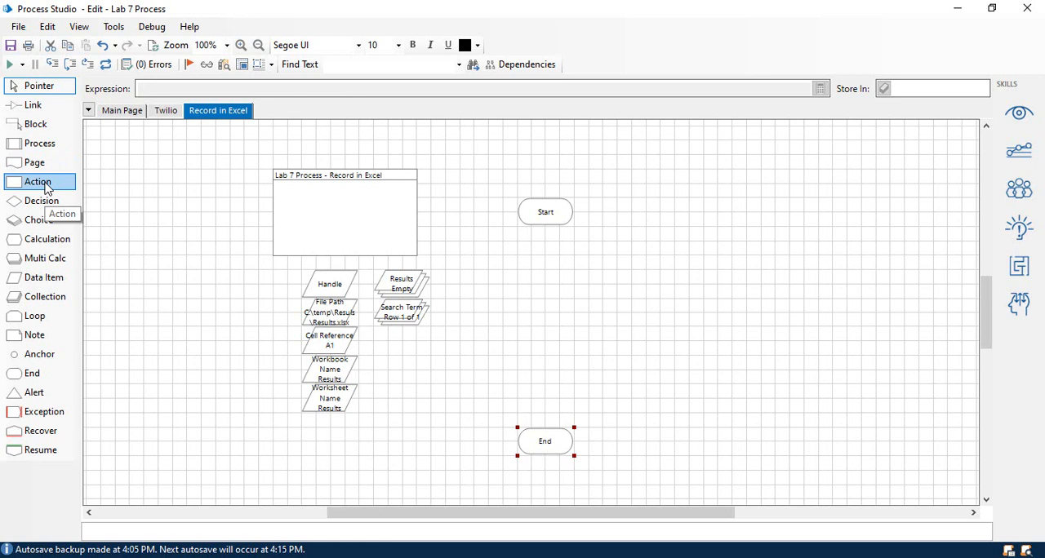
drag(46, 188, 492, 261)
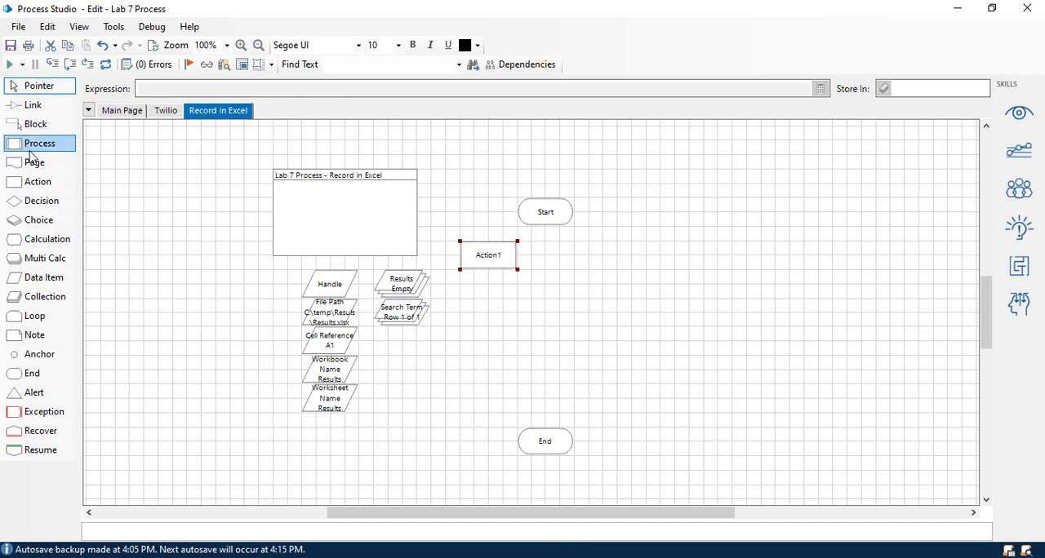
drag(16, 187, 490, 309)
drag(37, 183, 491, 352)
drag(37, 183, 489, 388)
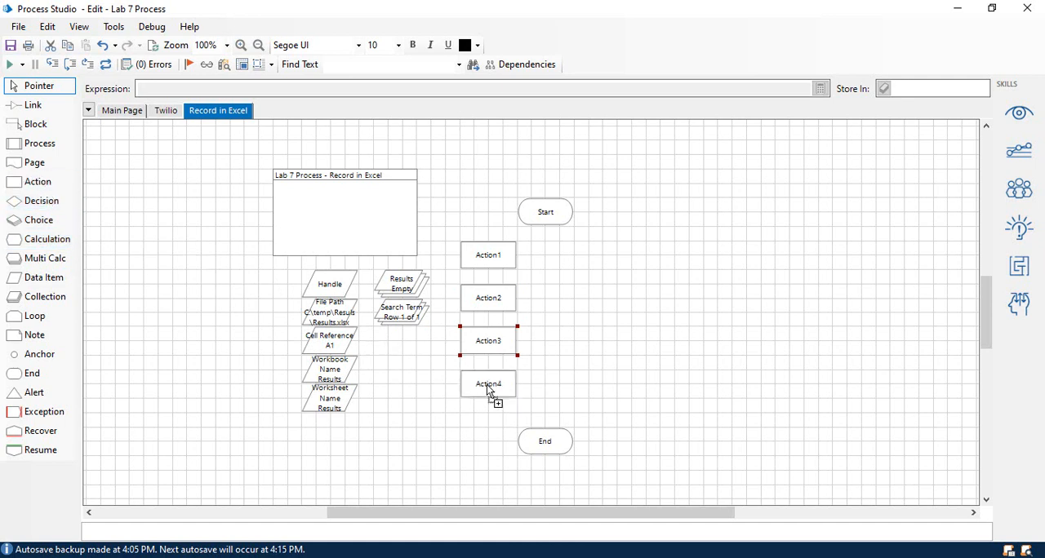
drag(33, 181, 489, 433)
drag(552, 446, 553, 491)
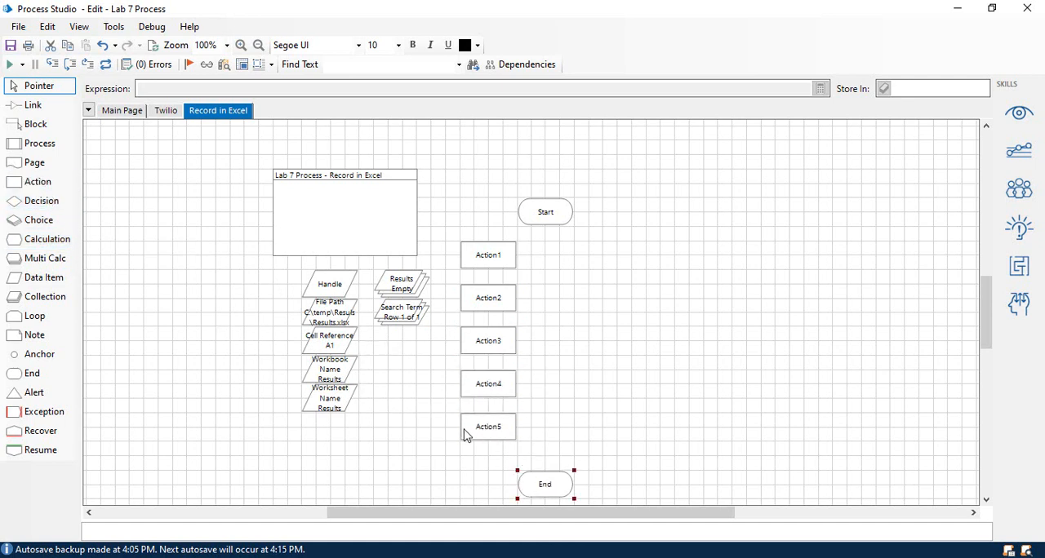
Add a second column of five action stages to the right of the first, aligned row by row.
scroll(525, 427, down, 2)
drag(57, 179, 572, 396)
drag(38, 181, 576, 353)
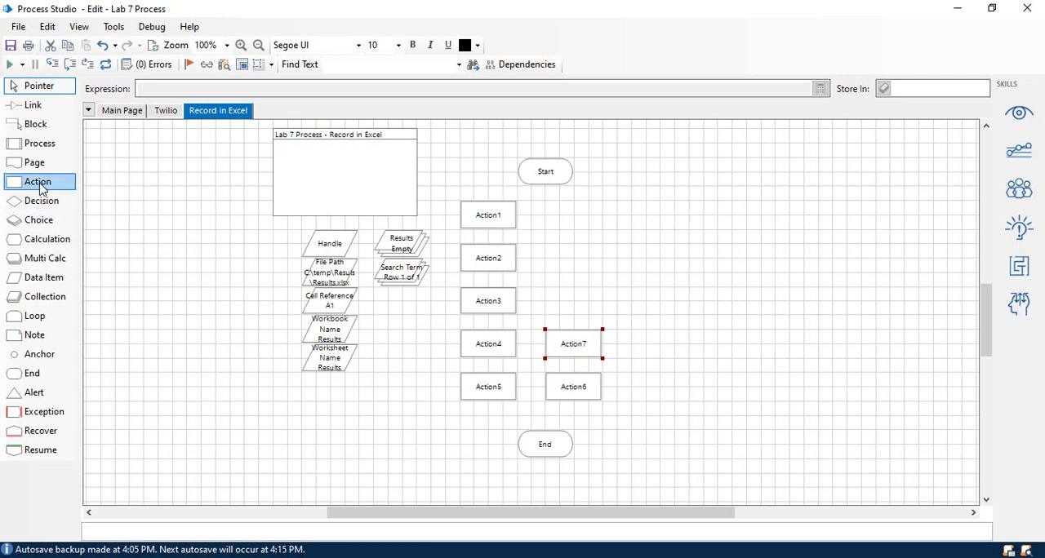
drag(38, 182, 571, 307)
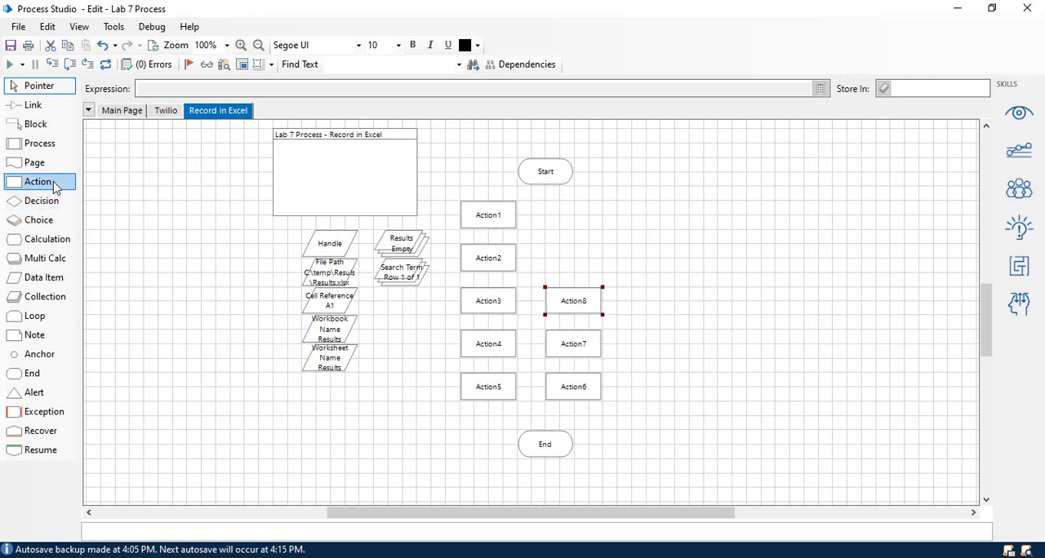
drag(38, 181, 576, 262)
drag(37, 181, 574, 219)
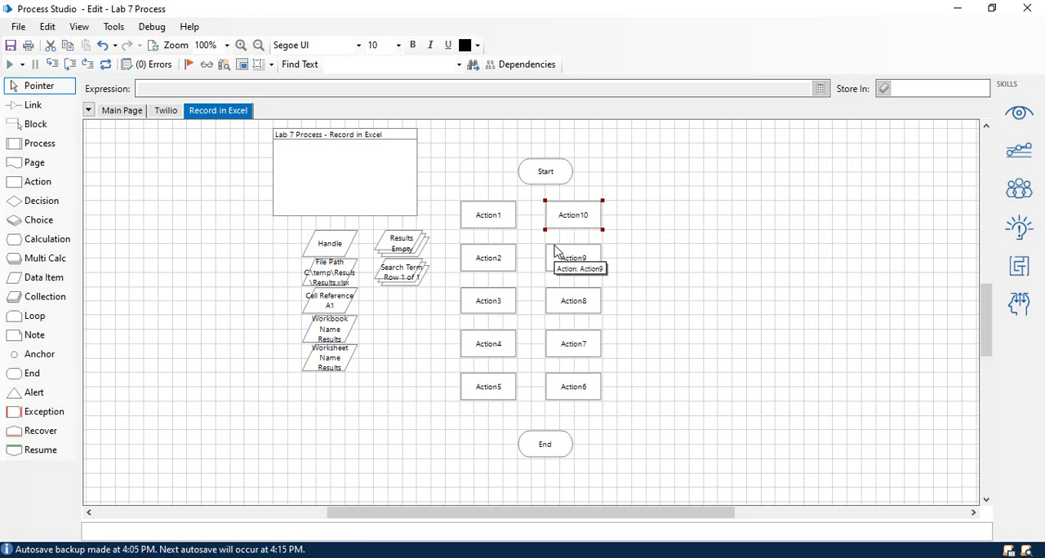
Rename the Action1 stage as "Kill Excel".
click(482, 210)
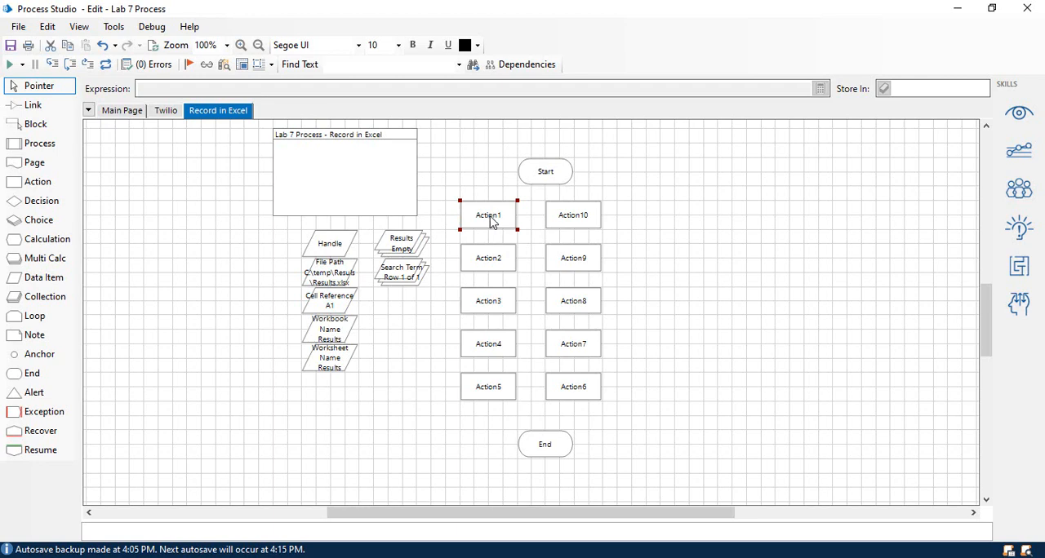
double_click(491, 223)
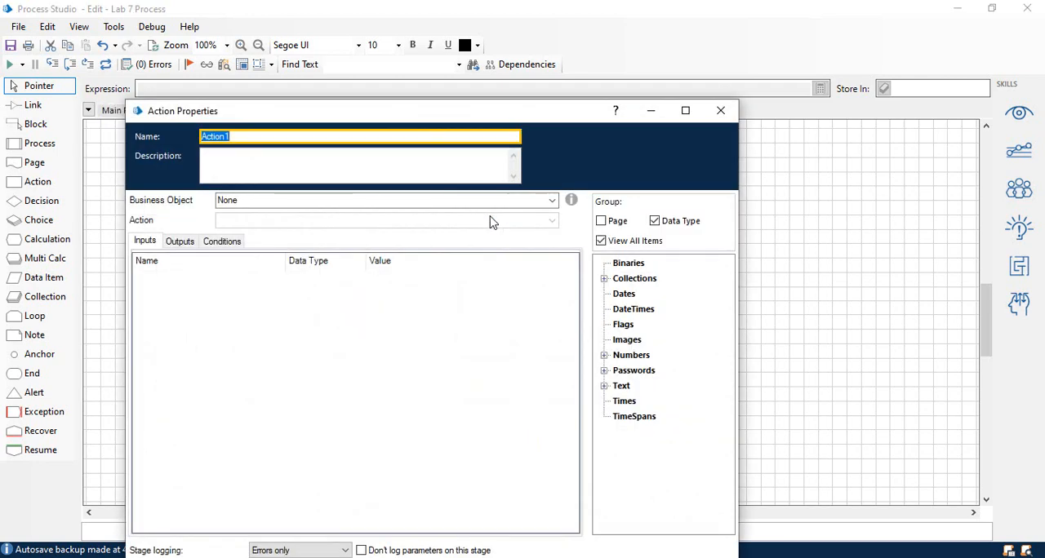
text(Kill Excel)
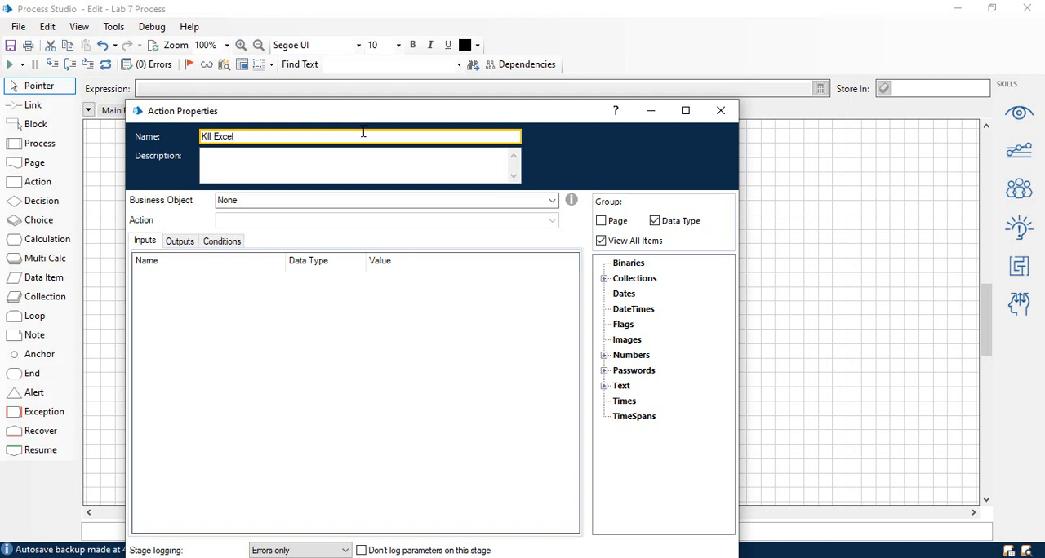
Assign the Utility - Environment business object and its Kill Process action to the Kill Excel stage.
click(286, 200)
click(553, 201)
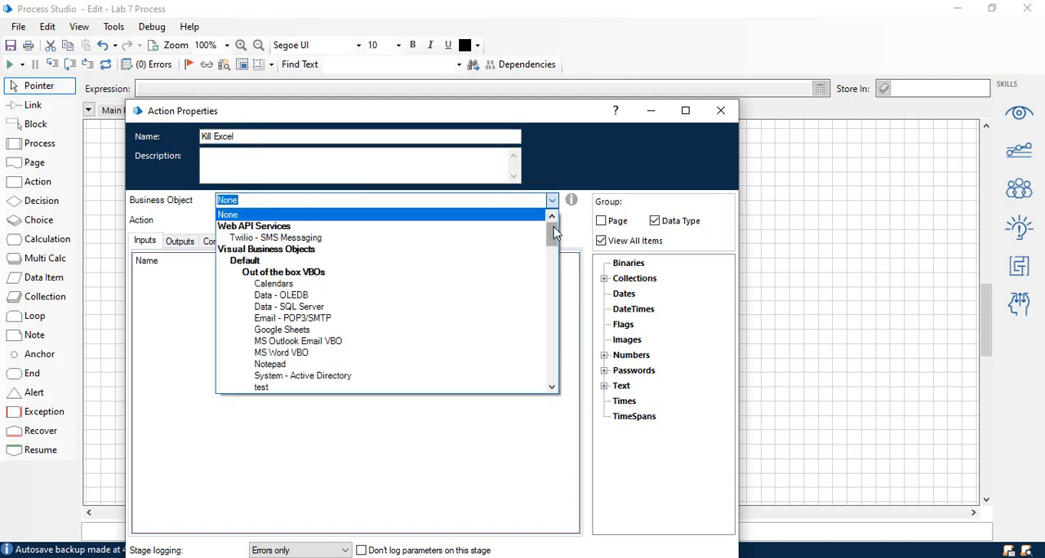
drag(553, 233, 554, 372)
scroll(490, 330, up, 5)
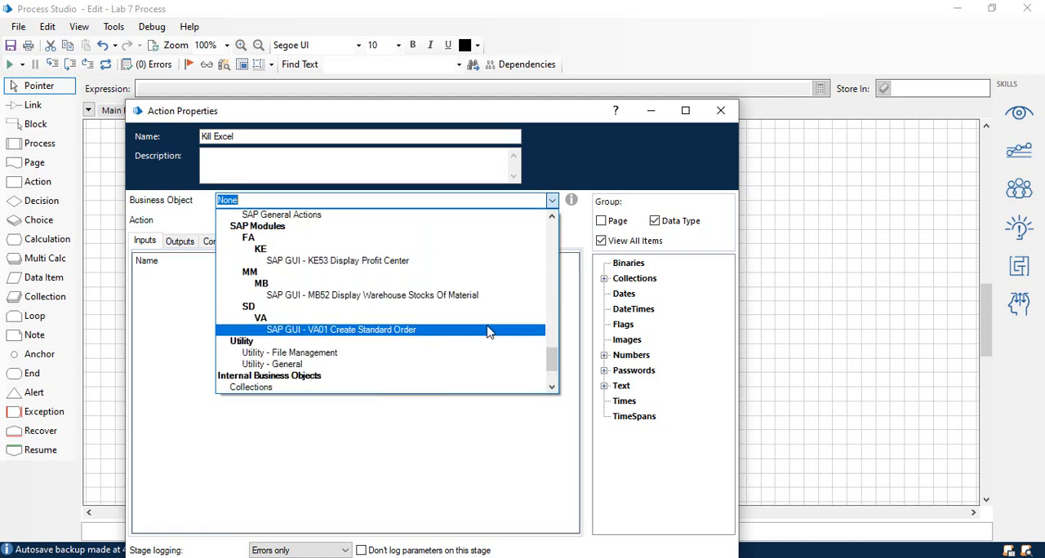
scroll(480, 313, up, 10)
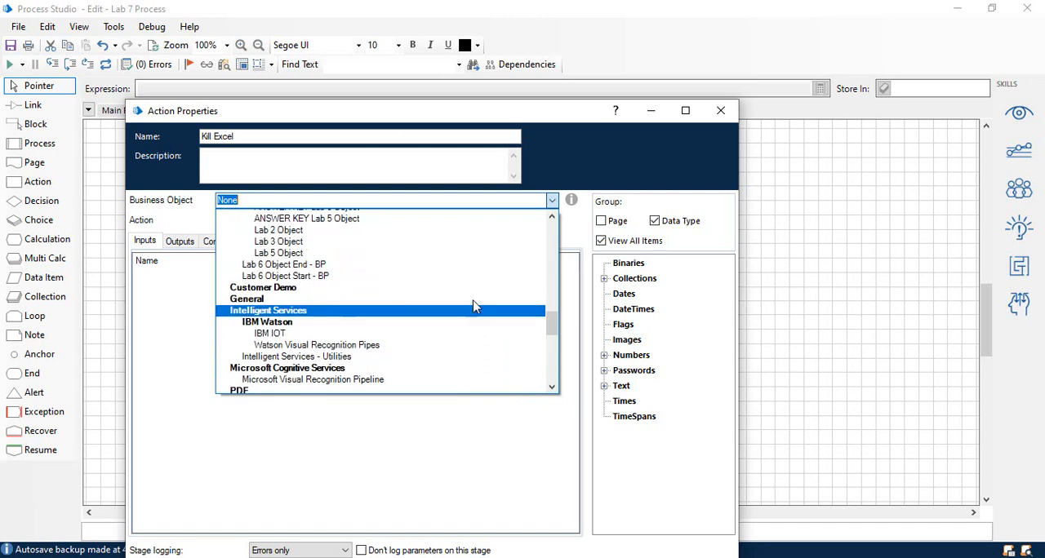
scroll(476, 307, up, 13)
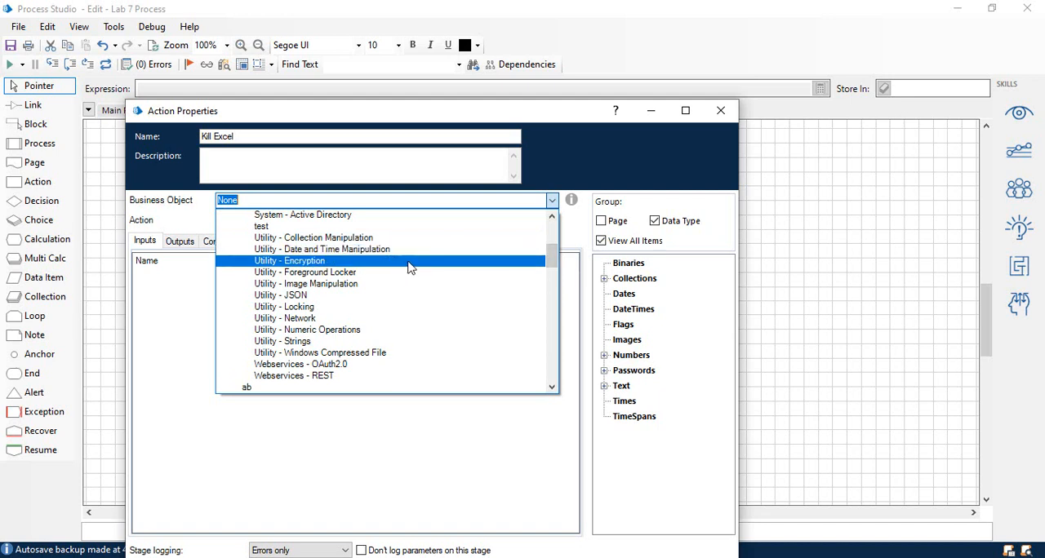
scroll(410, 269, up, 5)
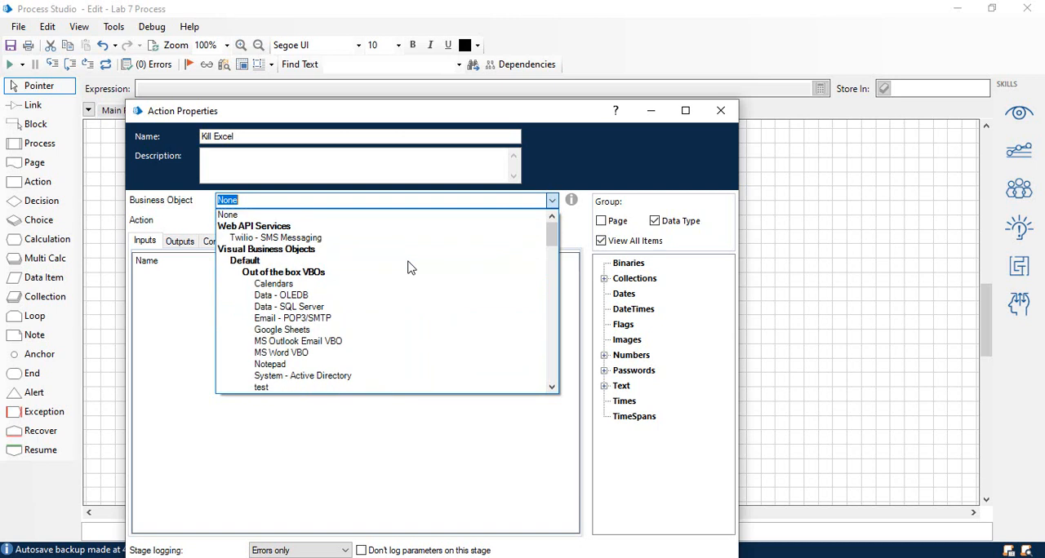
scroll(410, 269, down, 4)
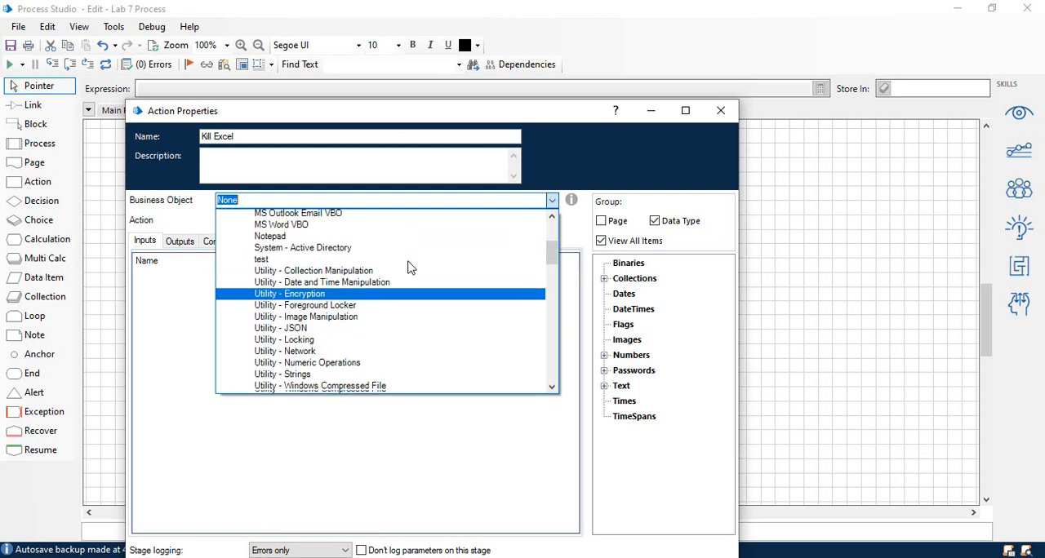
scroll(410, 269, down, 4)
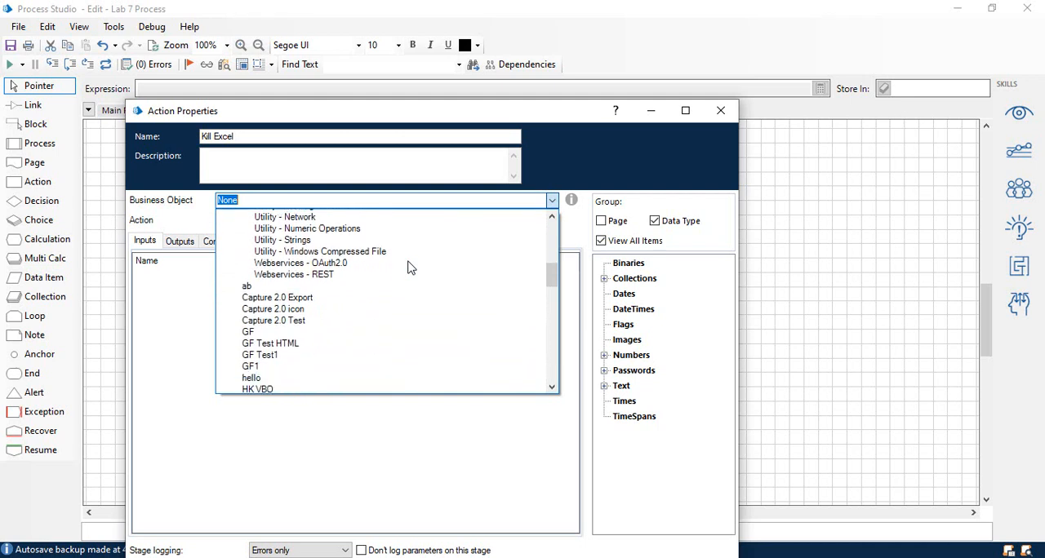
scroll(410, 269, down, 4)
scroll(410, 269, down, 3)
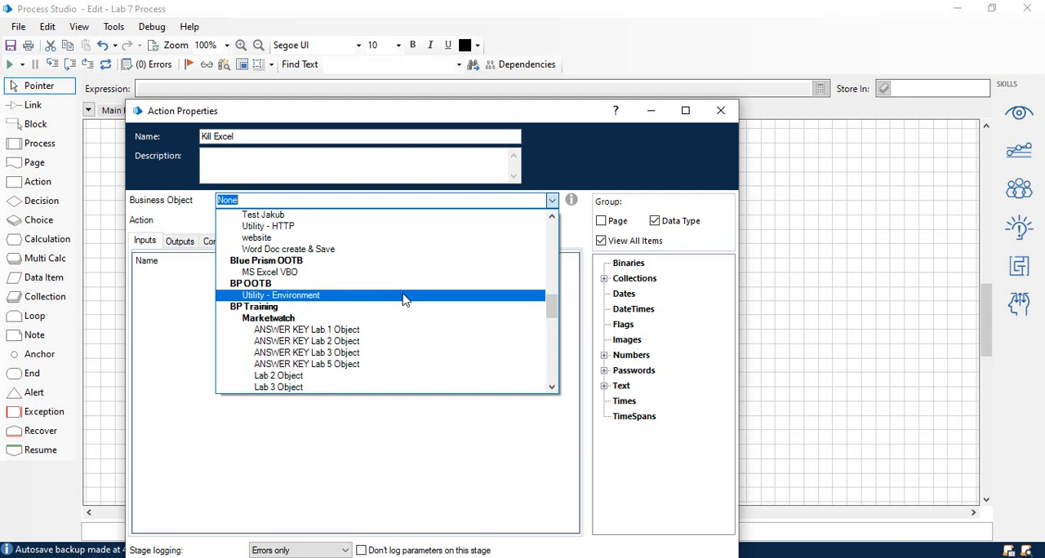
click(402, 296)
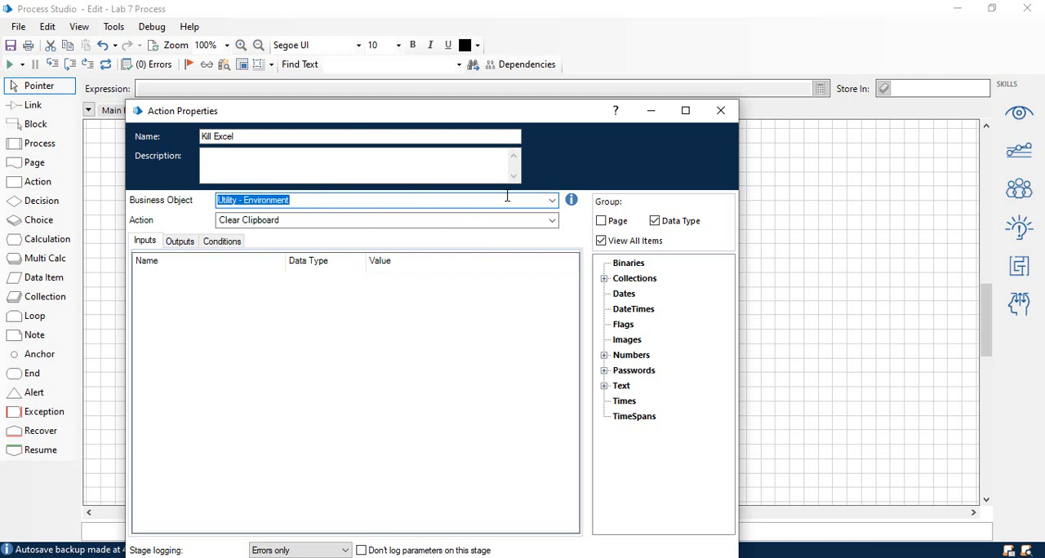
click(552, 221)
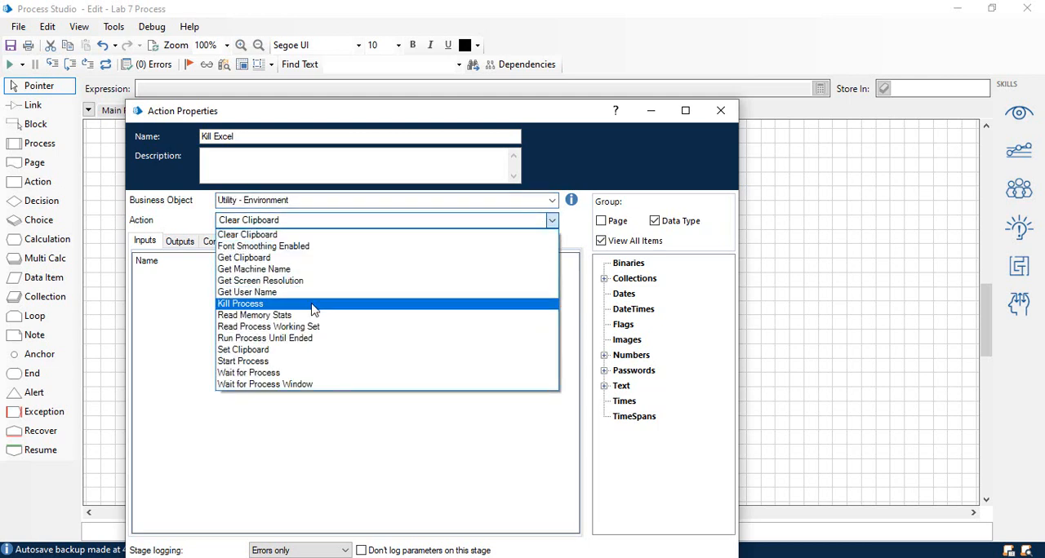
click(313, 303)
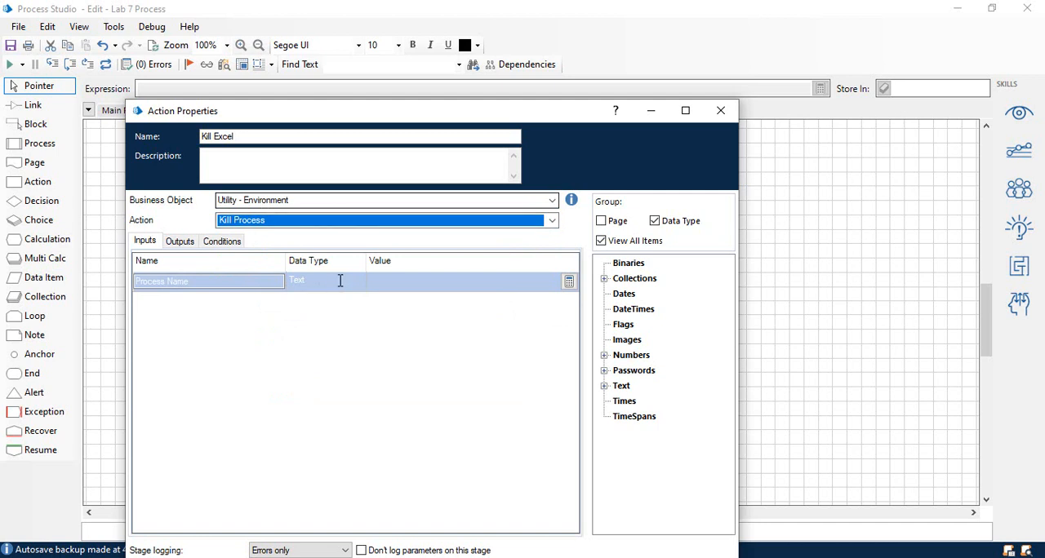
Set Kill Excel's Process Name input to "EXCEL", validate the expression and accept the stage's properties.
click(386, 284)
text("E)
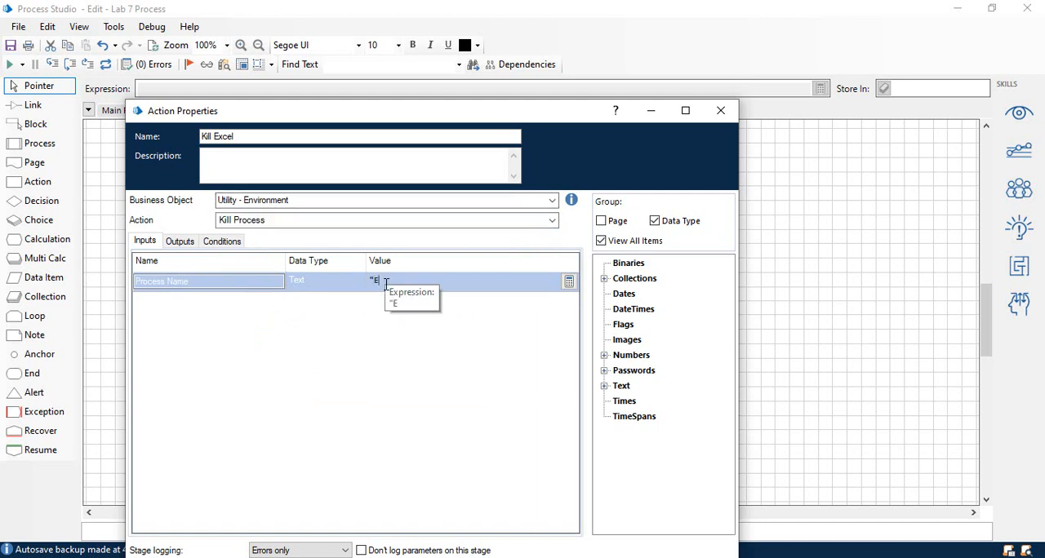
text(XCEL)
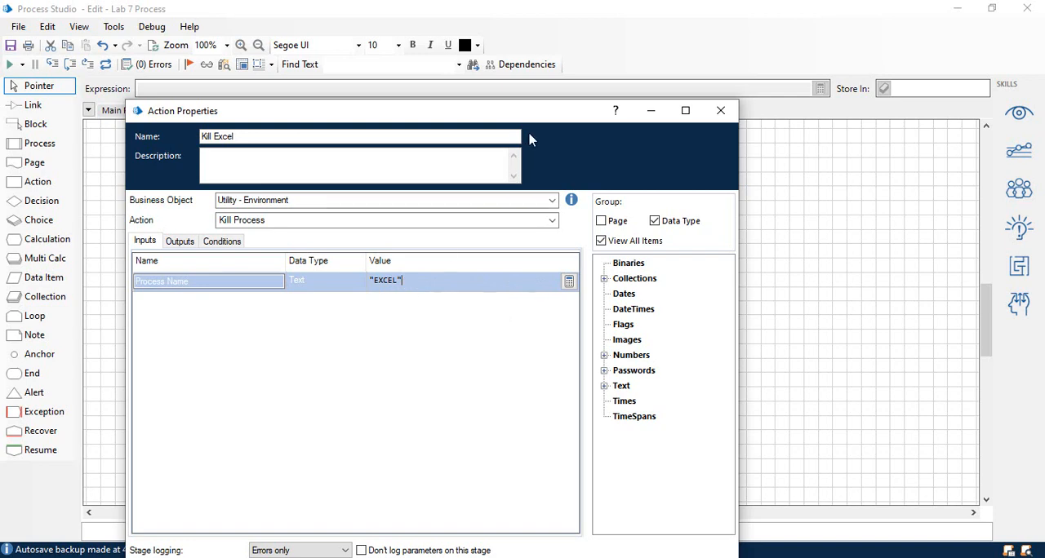
drag(536, 115, 560, 42)
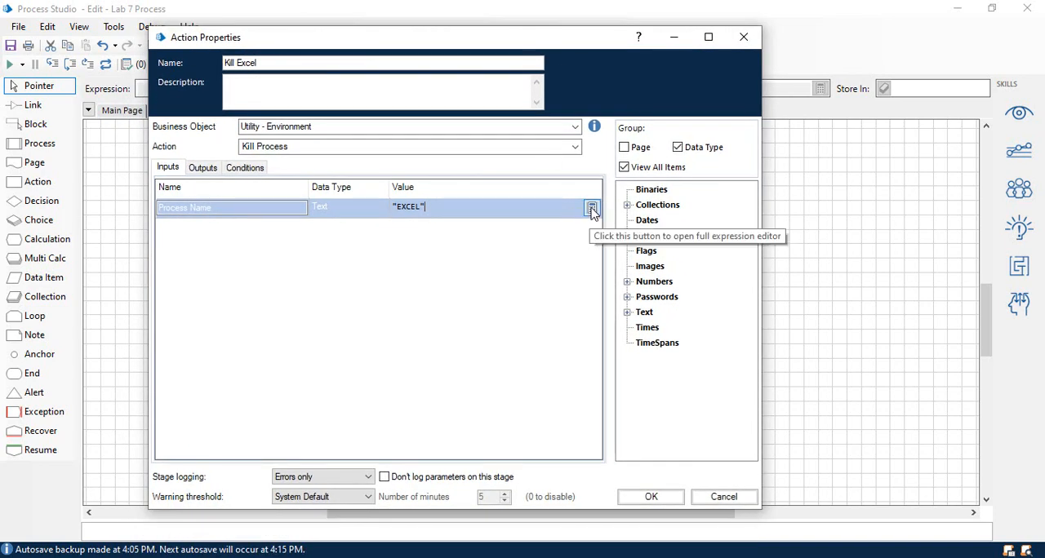
click(591, 209)
click(79, 243)
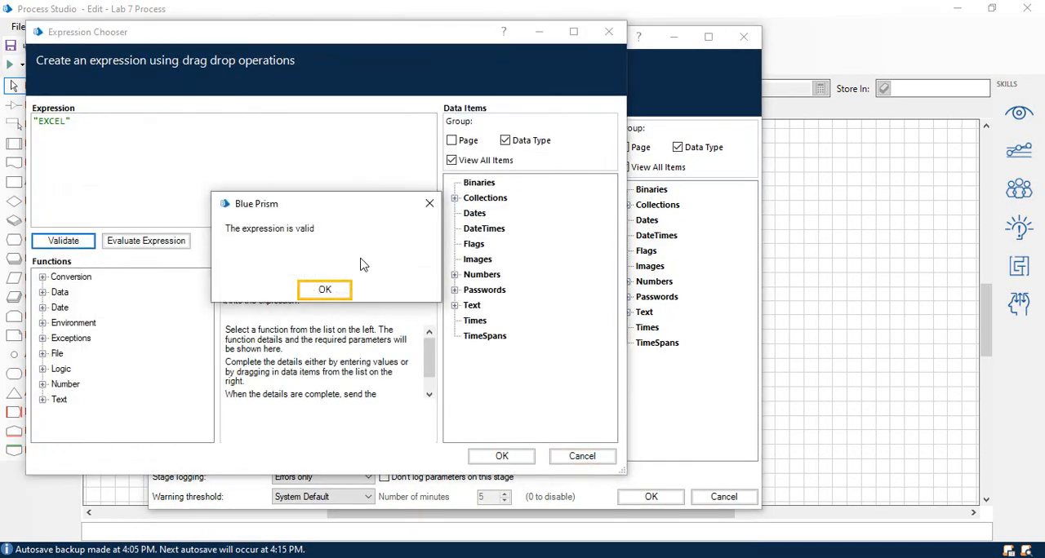
click(326, 289)
click(513, 460)
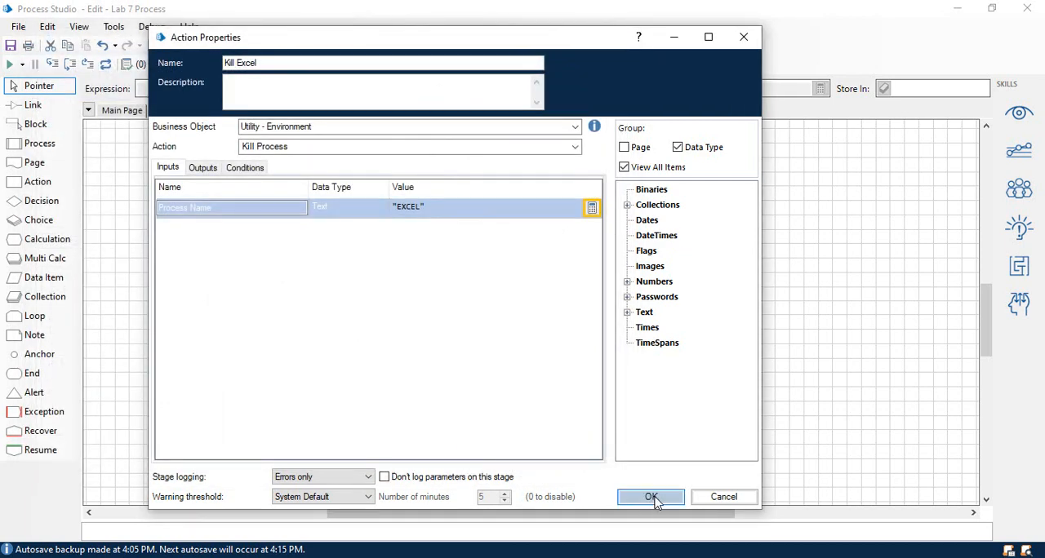
click(651, 497)
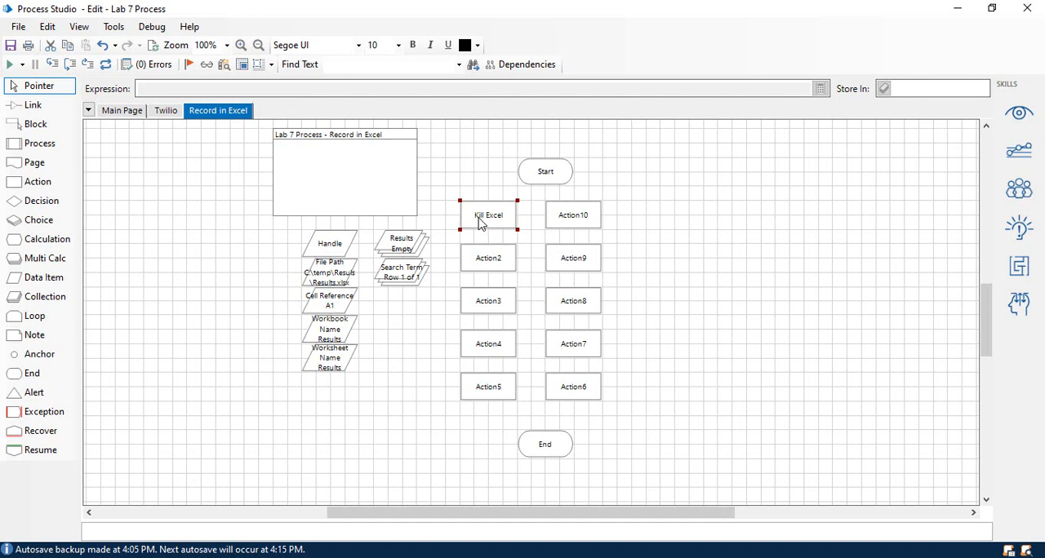
Rename the Action2 stage as "Create Excel Instance" and assign it the MS Excel VBO business object.
double_click(486, 268)
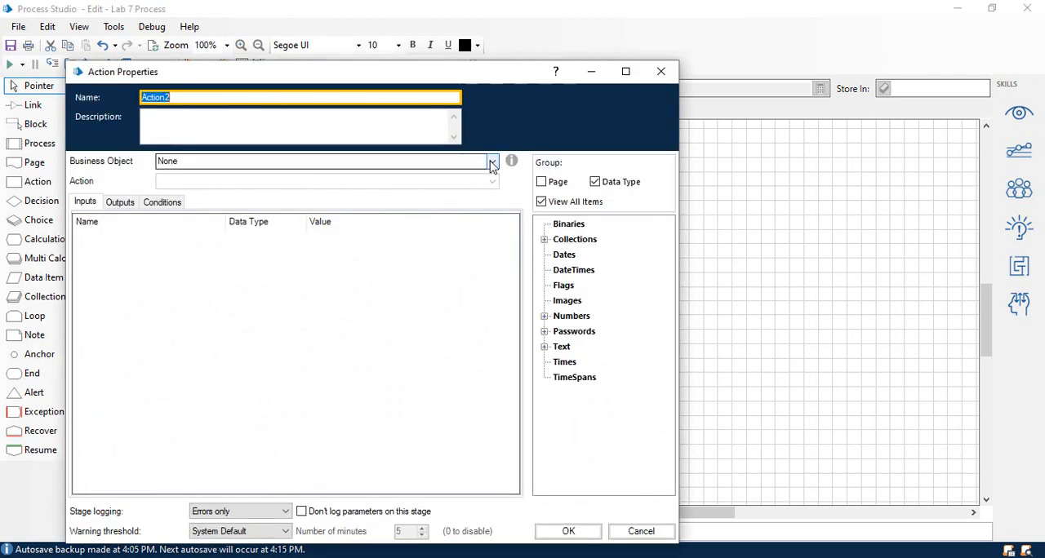
text(Create Excel Instance)
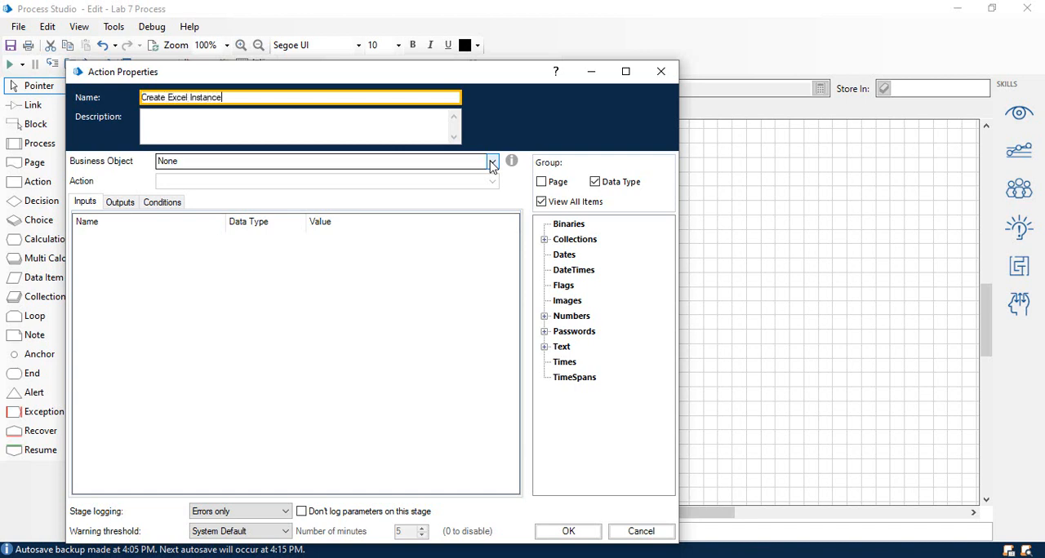
click(493, 163)
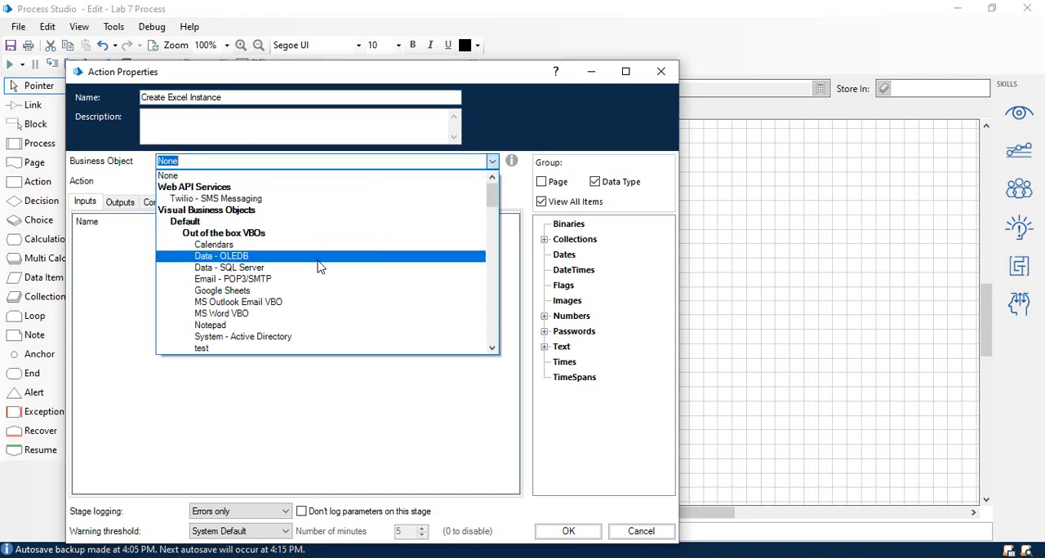
scroll(330, 273, down, 10)
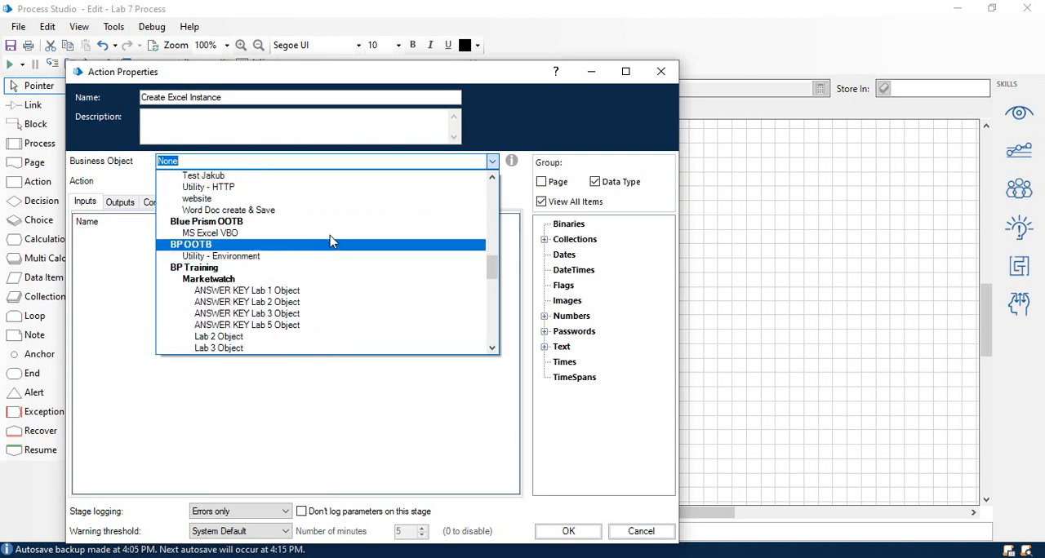
click(330, 240)
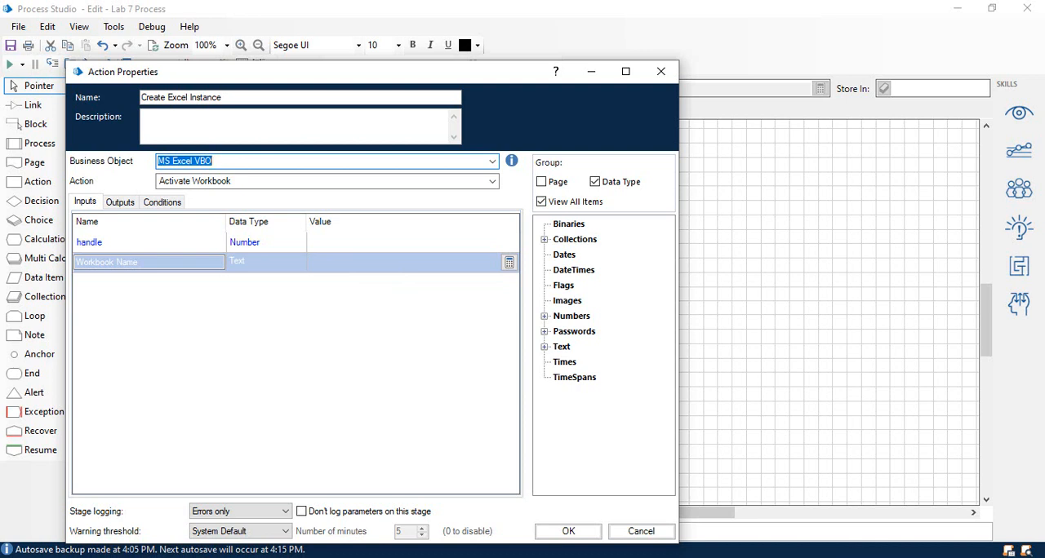
Set the Create Excel Instance stage to use the Create Instance action.
click(492, 183)
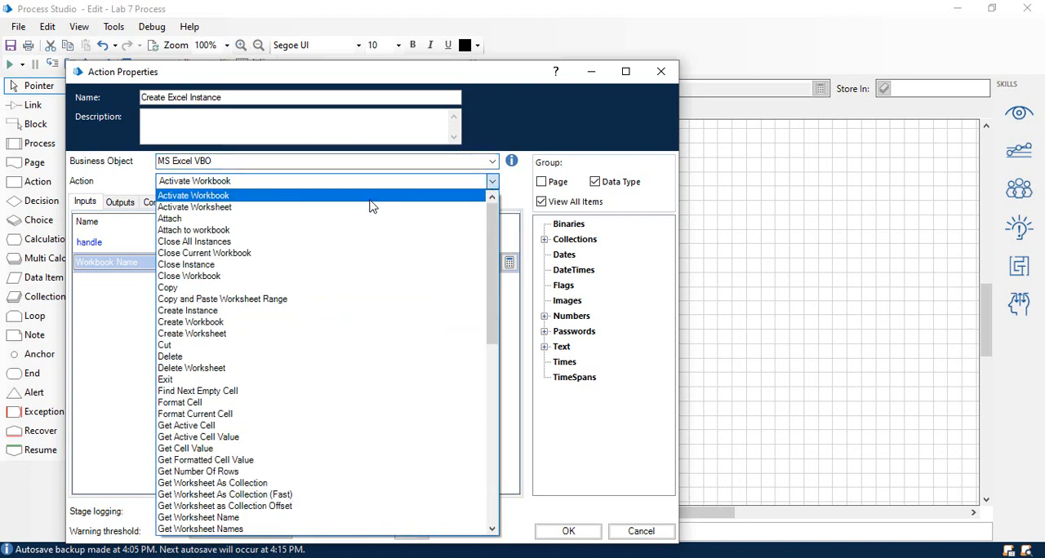
scroll(282, 274, down, 4)
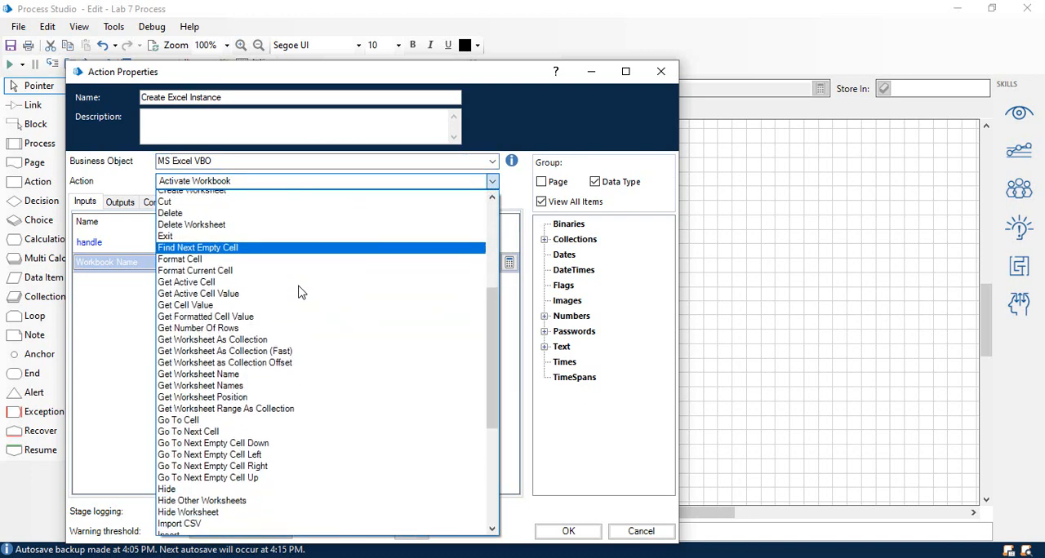
scroll(301, 294, down, 3)
scroll(302, 295, up, 5)
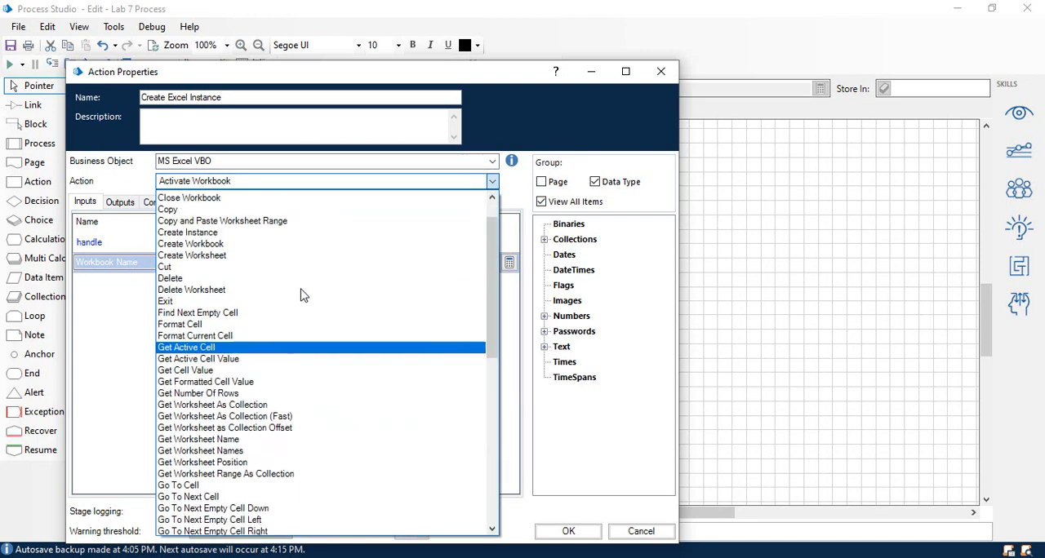
scroll(302, 295, up, 2)
click(307, 281)
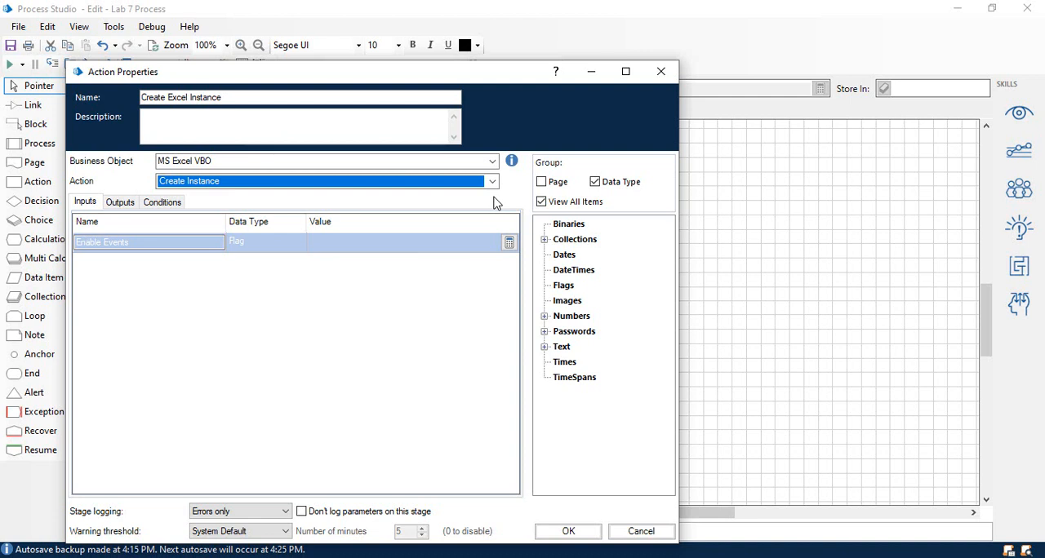
Store the Create Excel Instance stage's handle output in the Handle number data item and accept the stage's properties.
key(ctrl+Tab)
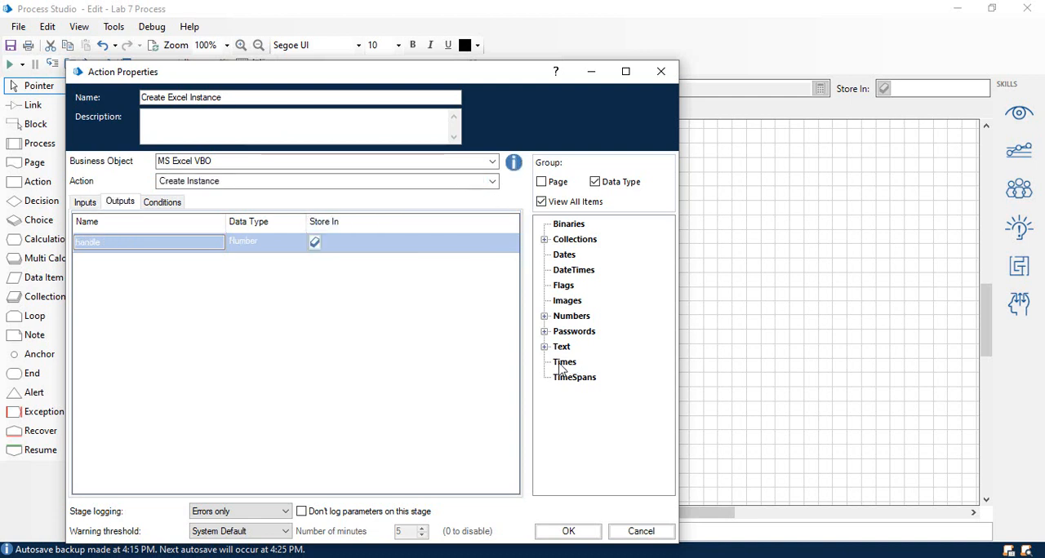
click(544, 346)
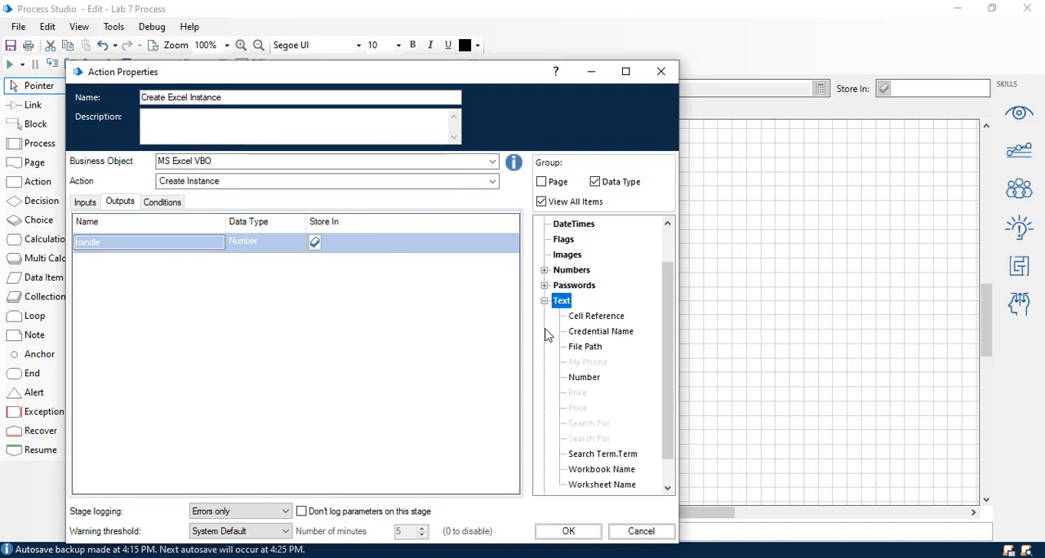
click(544, 301)
click(545, 316)
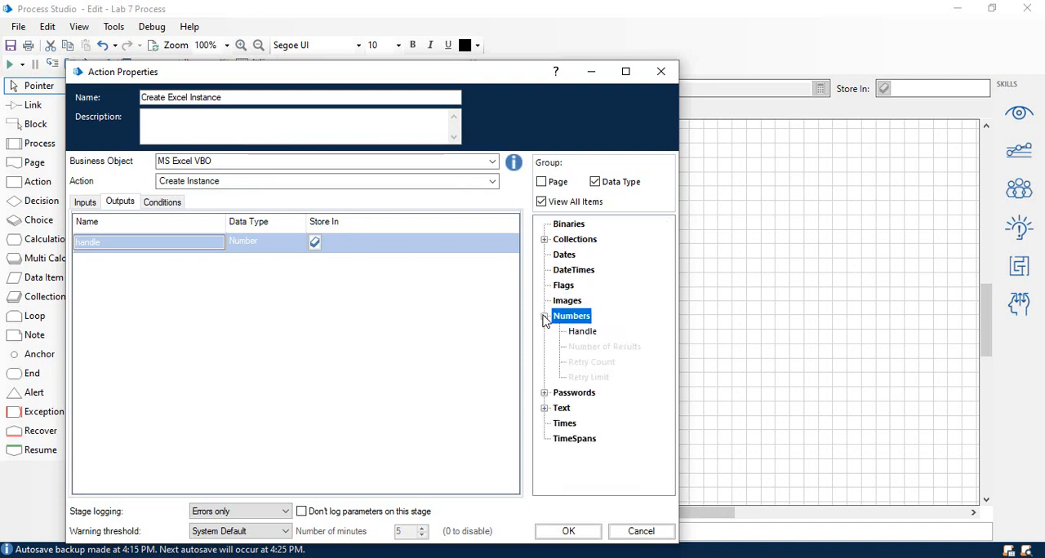
drag(583, 331, 358, 238)
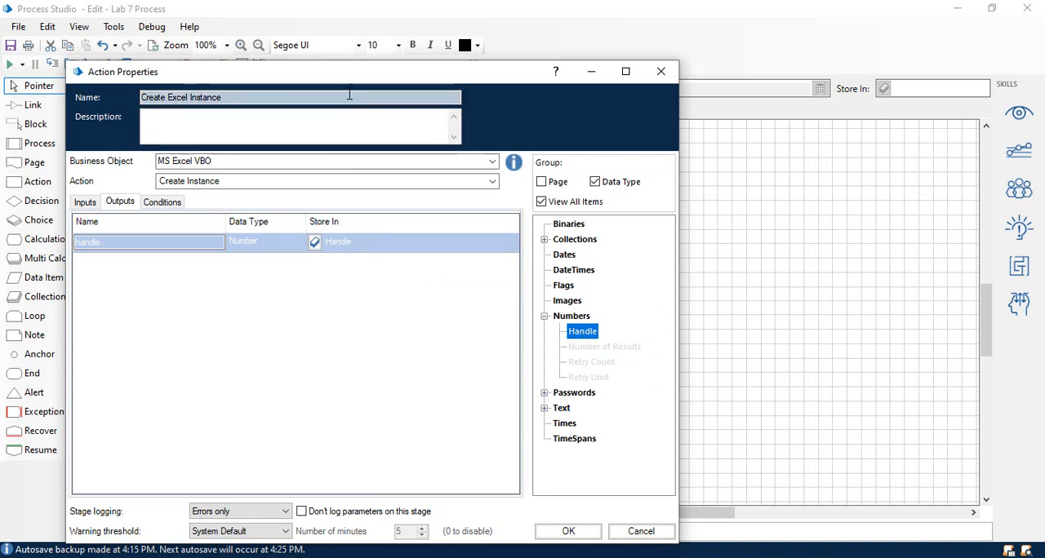
drag(357, 84, 351, 47)
click(560, 494)
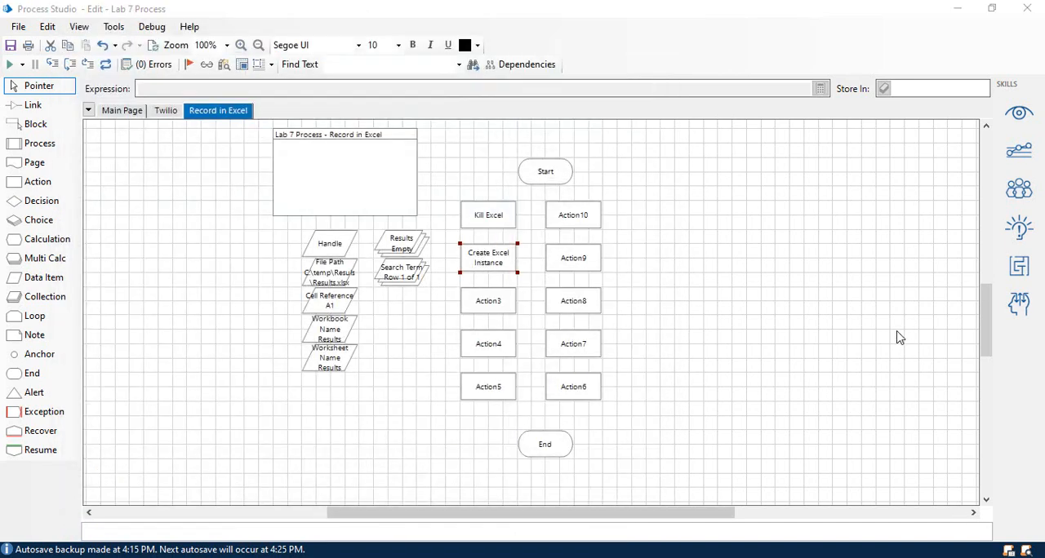
Open the Action3 stage's properties and assign it the MS Excel VBO business object.
double_click(487, 311)
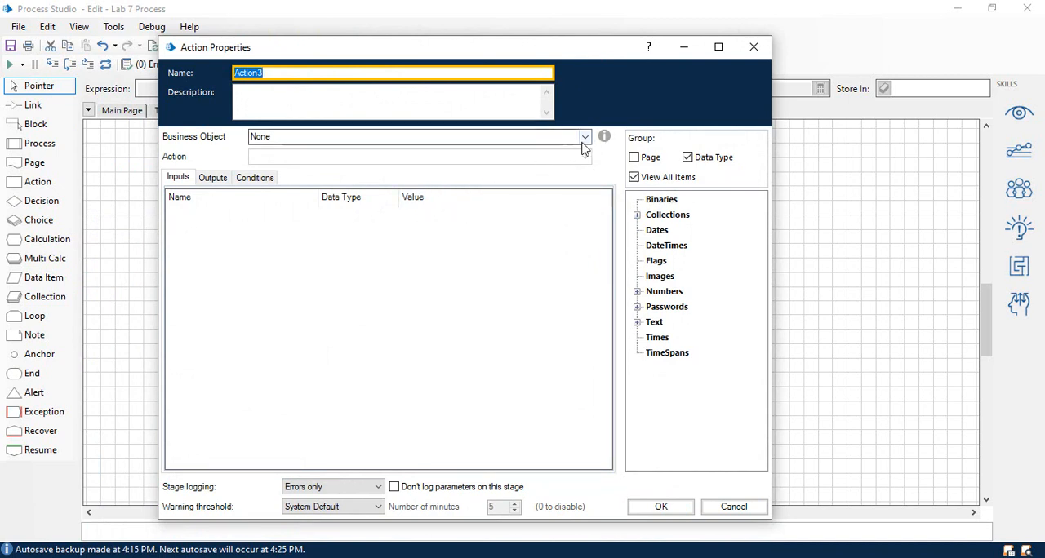
click(584, 138)
scroll(413, 278, down, 6)
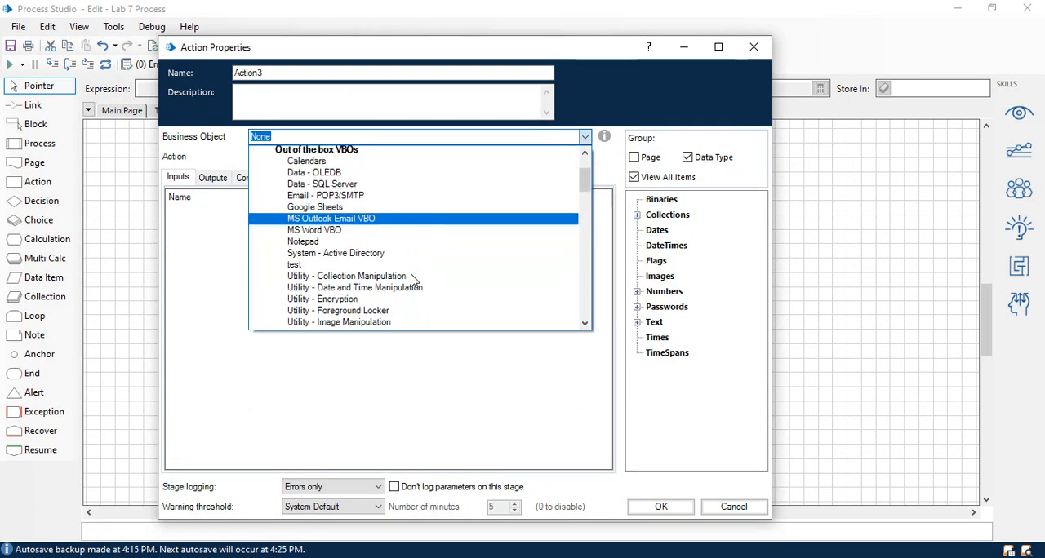
scroll(412, 278, down, 10)
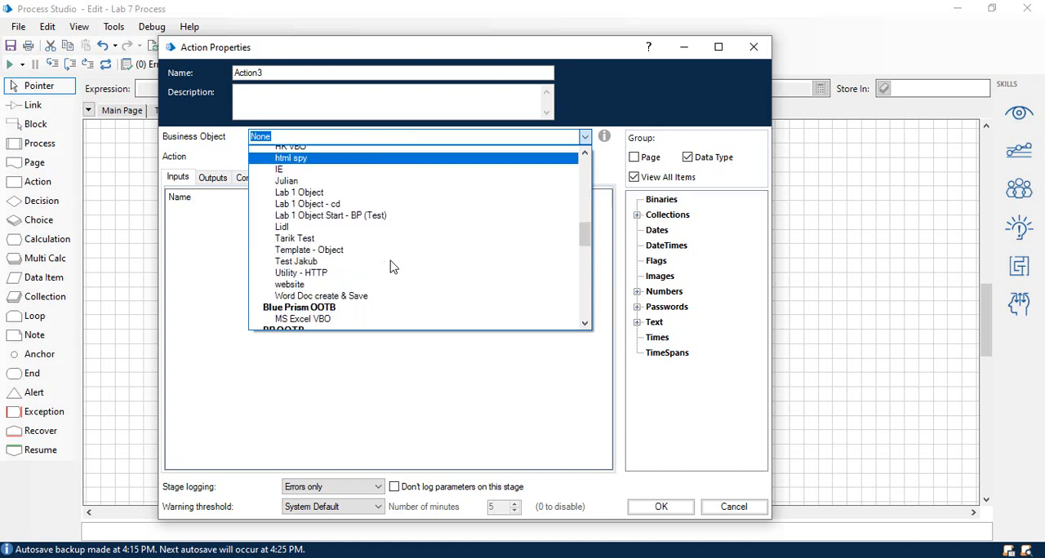
scroll(377, 243, up, 2)
click(382, 204)
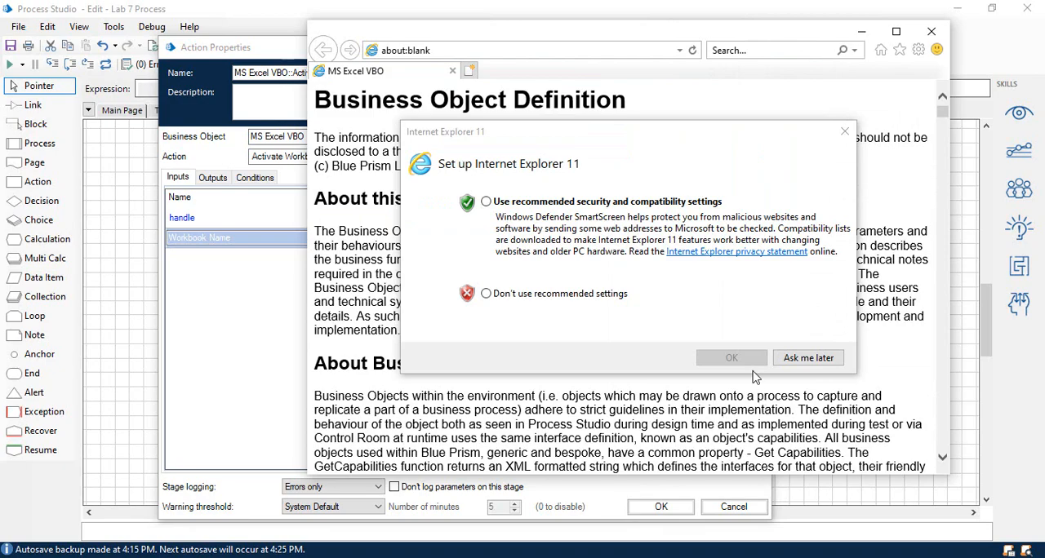
Postpone the Internet Explorer 11 setup and examine the action parameters in the MS Excel VBO business object definition.
click(488, 202)
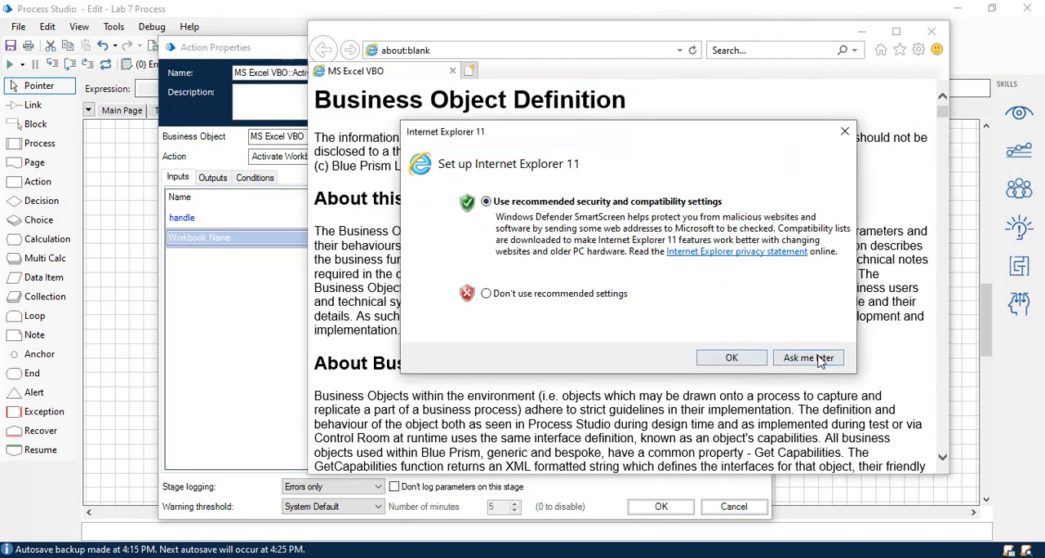
click(809, 358)
scroll(390, 258, down, 10)
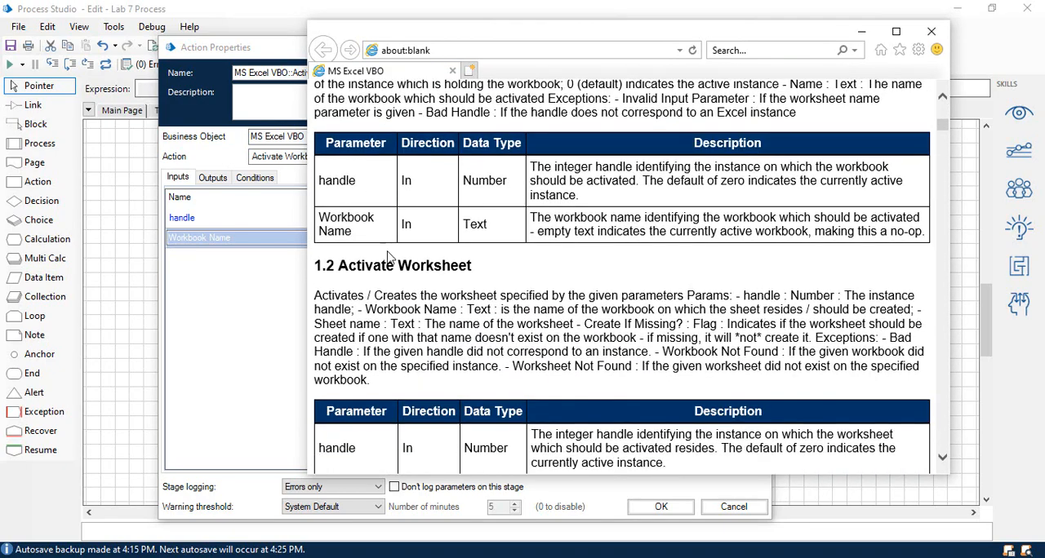
scroll(390, 258, down, 10)
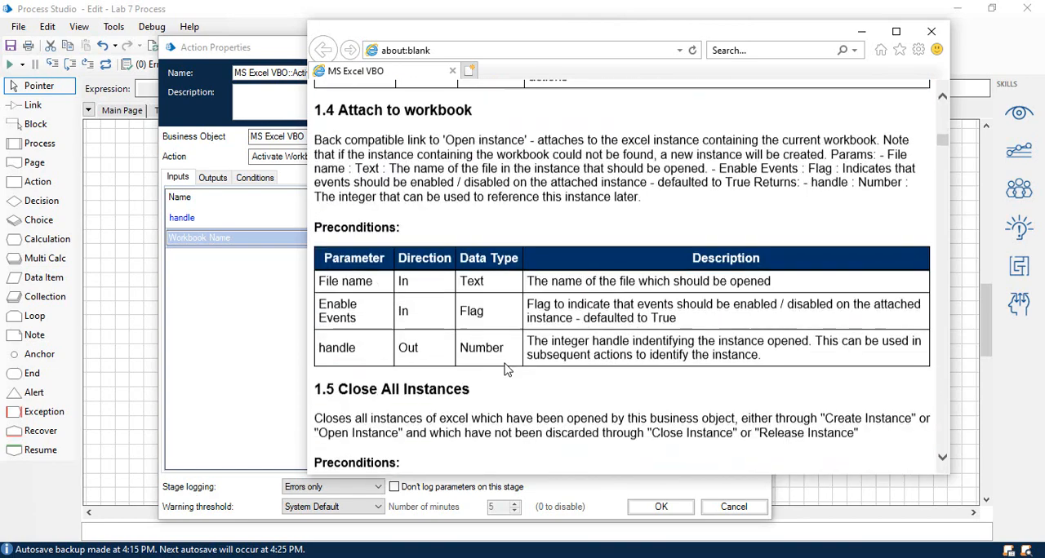
scroll(504, 369, down, 10)
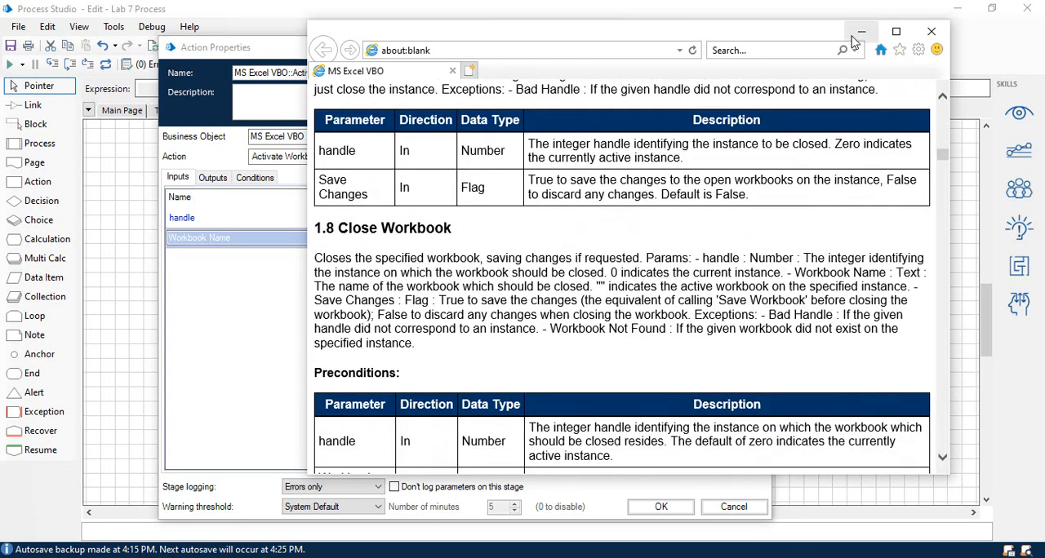
click(855, 37)
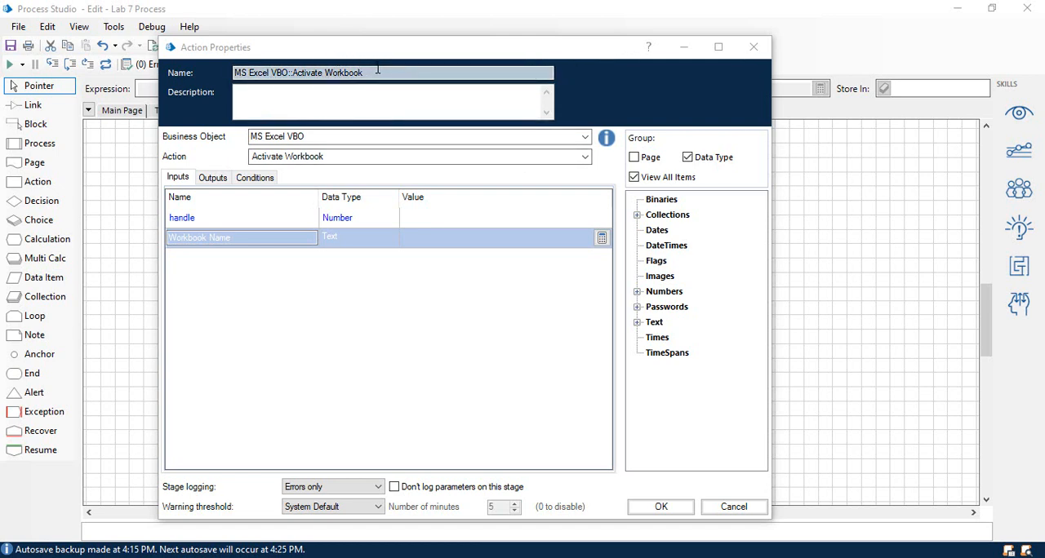
Reset the Action3 stage's business object to None and rename the stage as "Open File".
click(586, 140)
drag(590, 245, 585, 149)
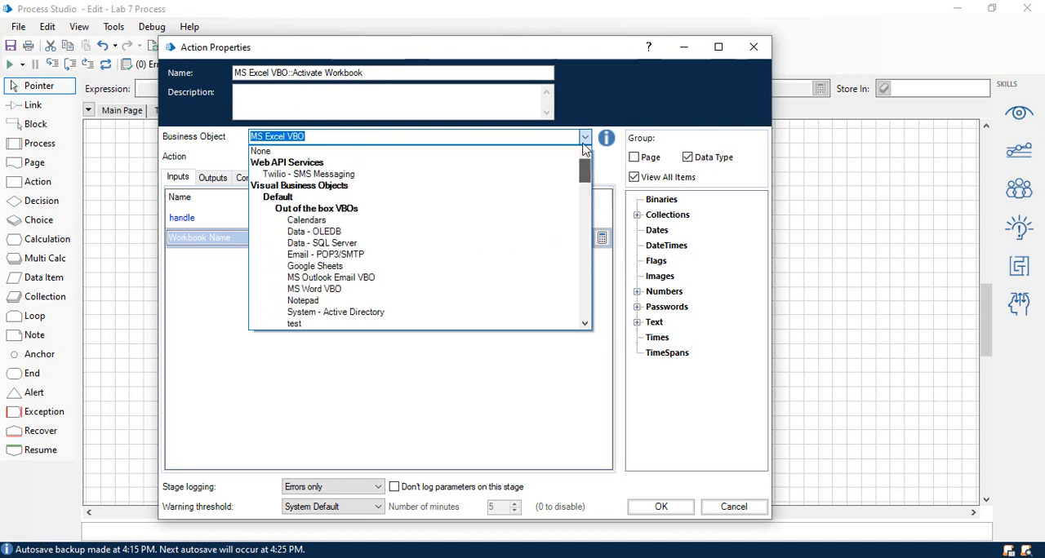
click(461, 151)
click(403, 73)
key(BackSpace)
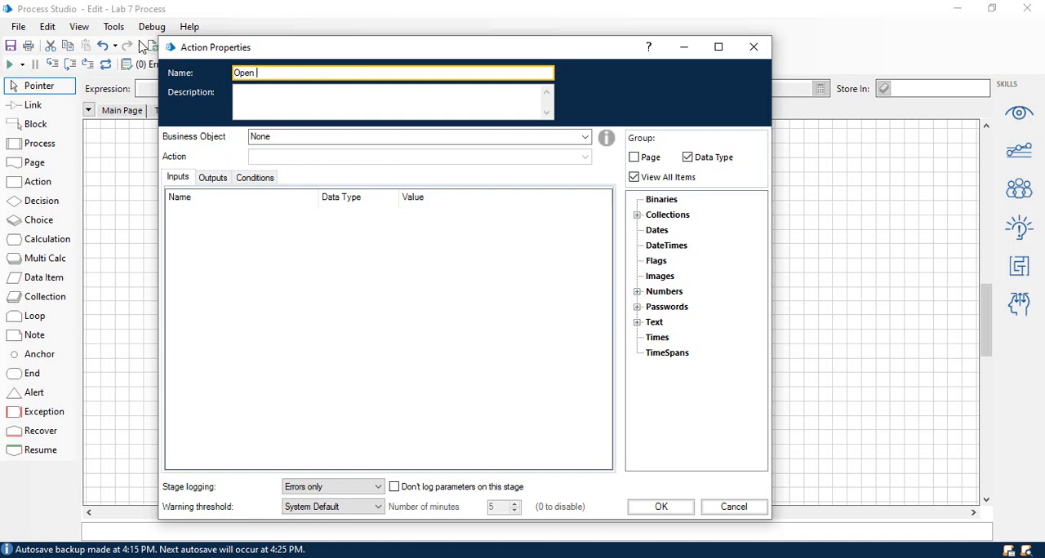
Assign the Open File stage the MS Excel VBO business object with the Open Workbook action.
click(577, 135)
scroll(472, 269, down, 12)
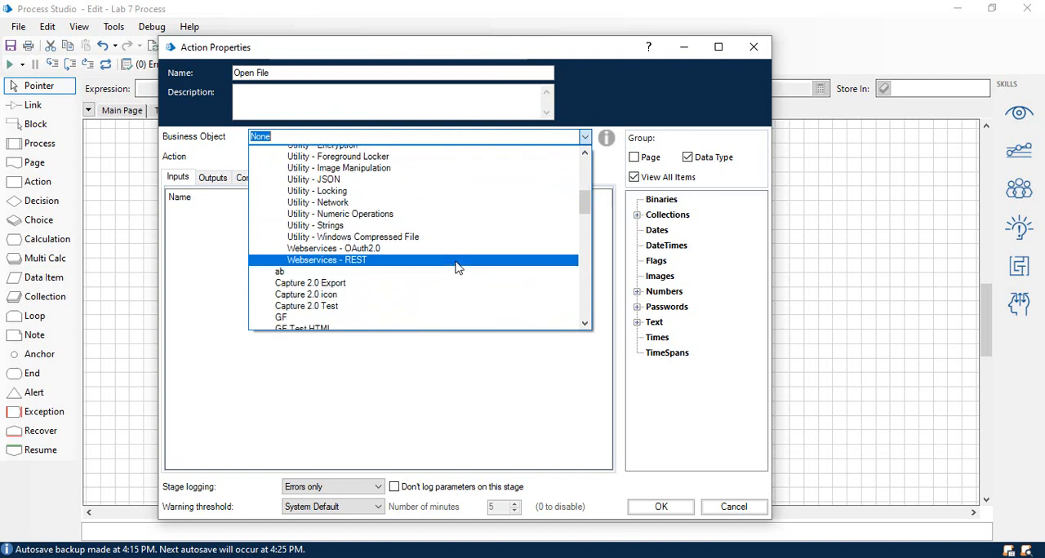
scroll(455, 263, down, 4)
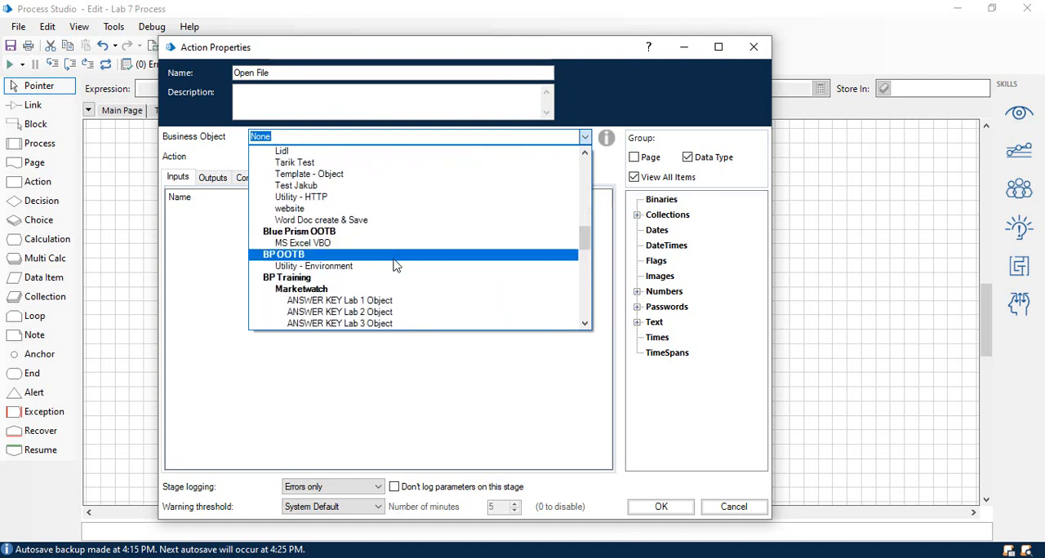
click(400, 245)
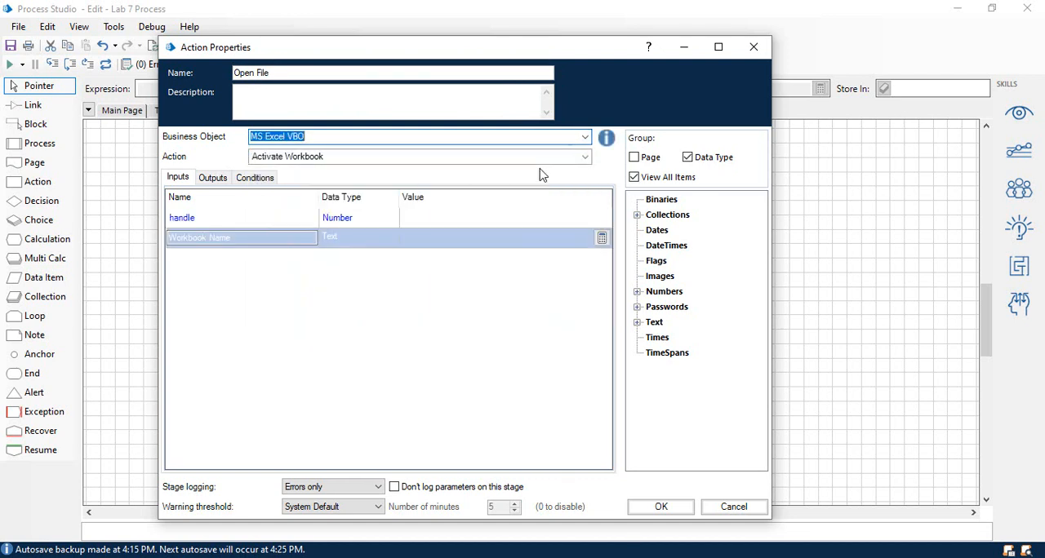
click(585, 157)
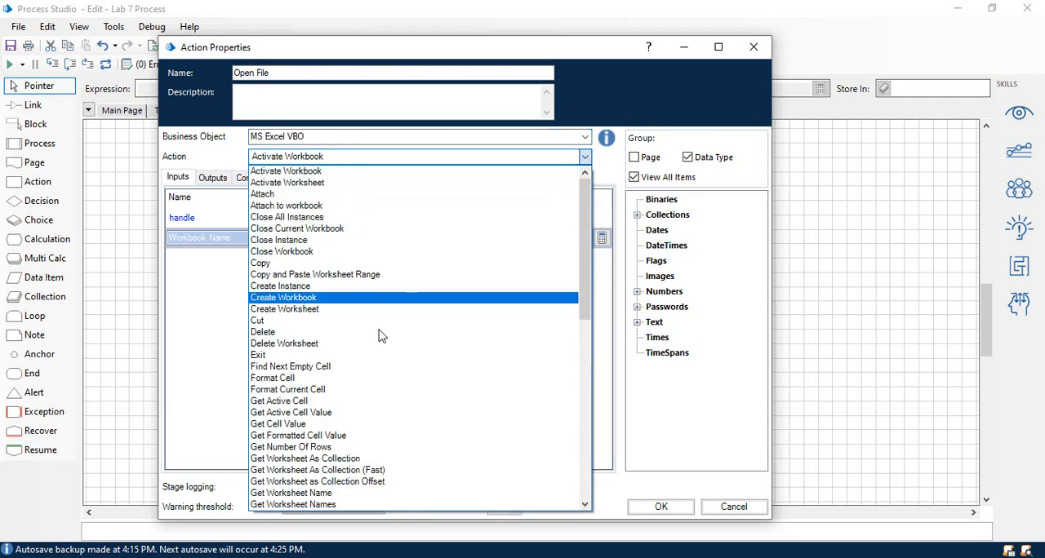
scroll(375, 396, down, 4)
scroll(378, 398, down, 3)
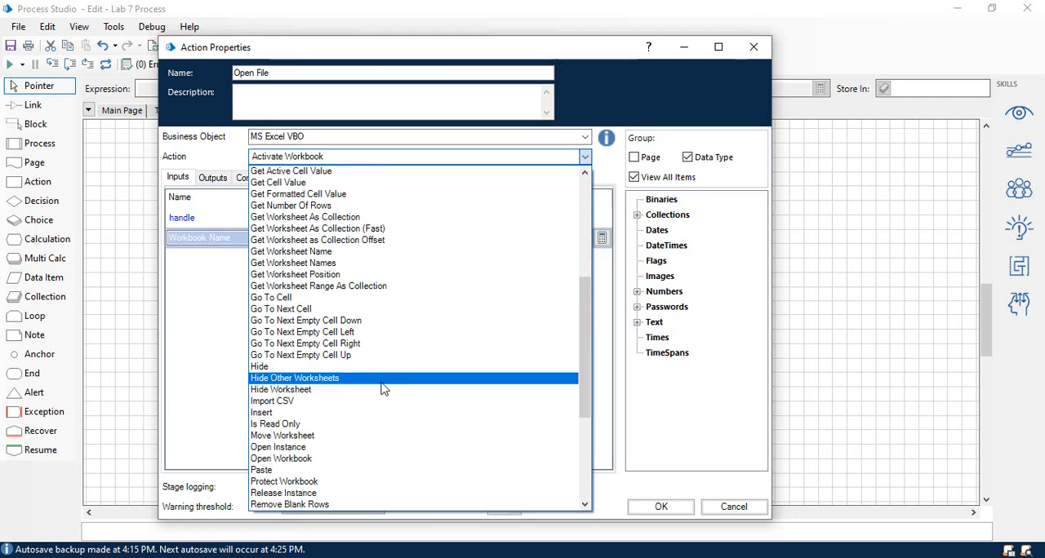
click(387, 464)
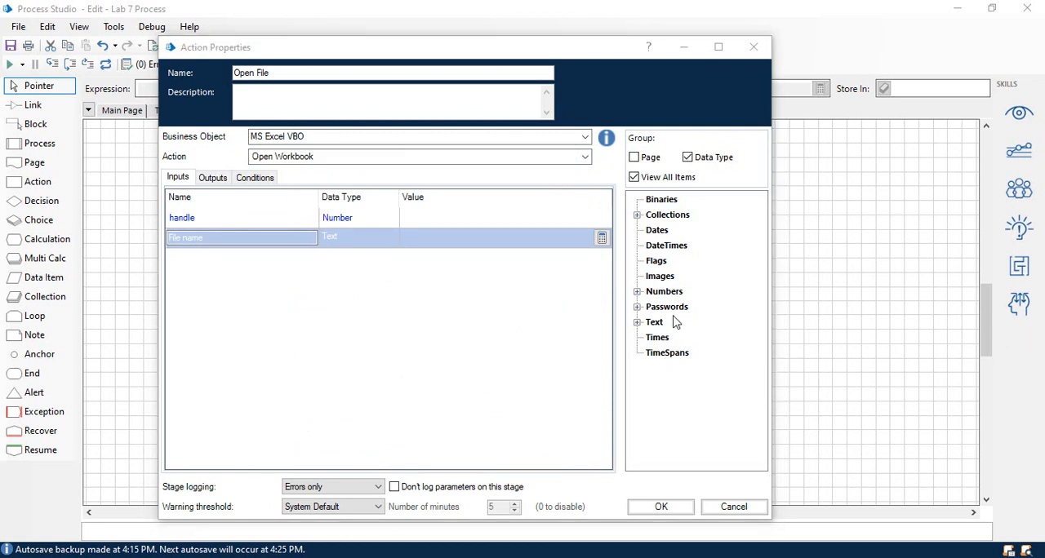
Set the Open File stage's handle input to [Handle] and its File name input to [File Path].
click(637, 292)
drag(674, 307, 460, 219)
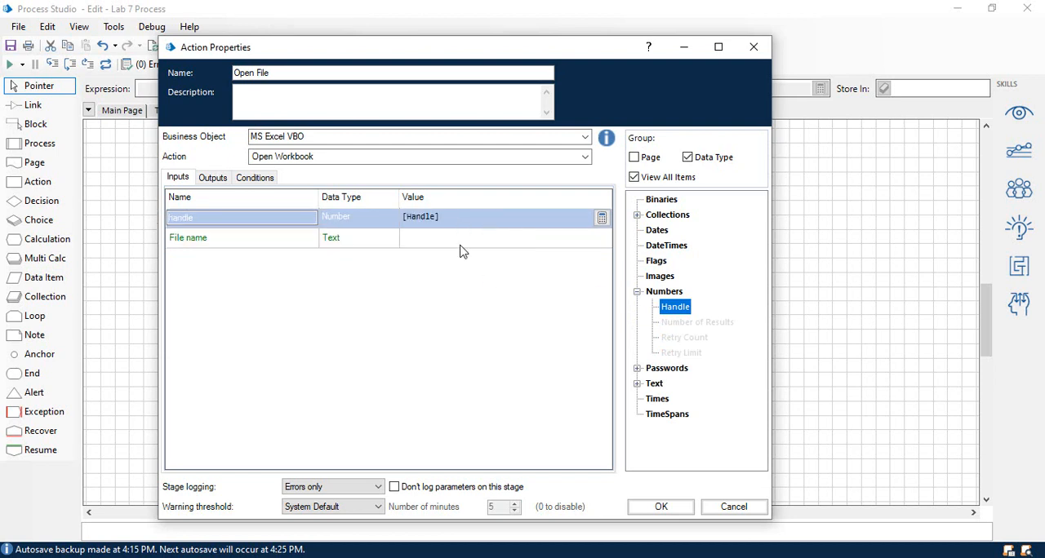
click(460, 251)
click(637, 383)
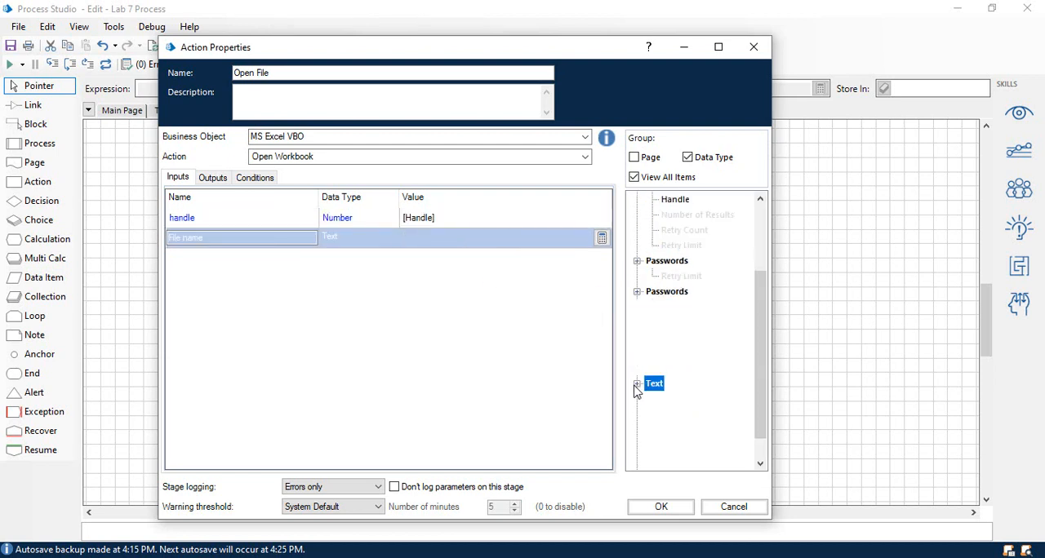
drag(686, 326, 496, 243)
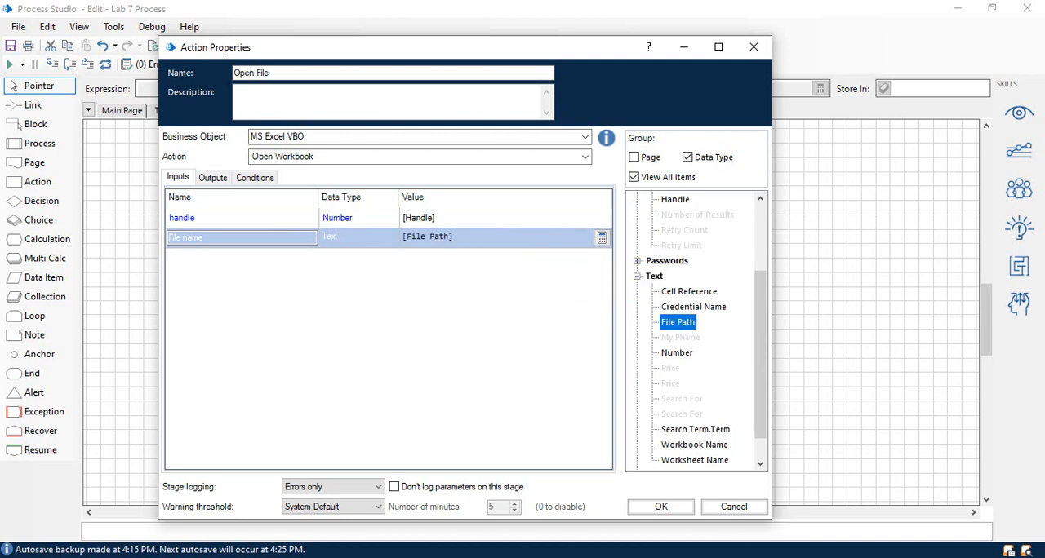
Store the Open File stage's Workbook Name output in the Workbook Name data item and accept the stage's properties.
click(206, 183)
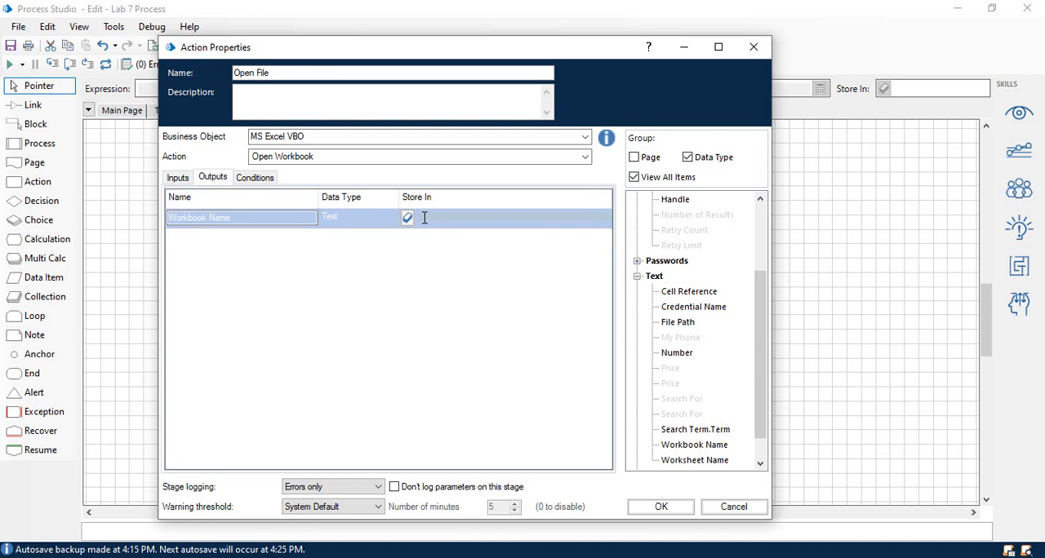
click(709, 448)
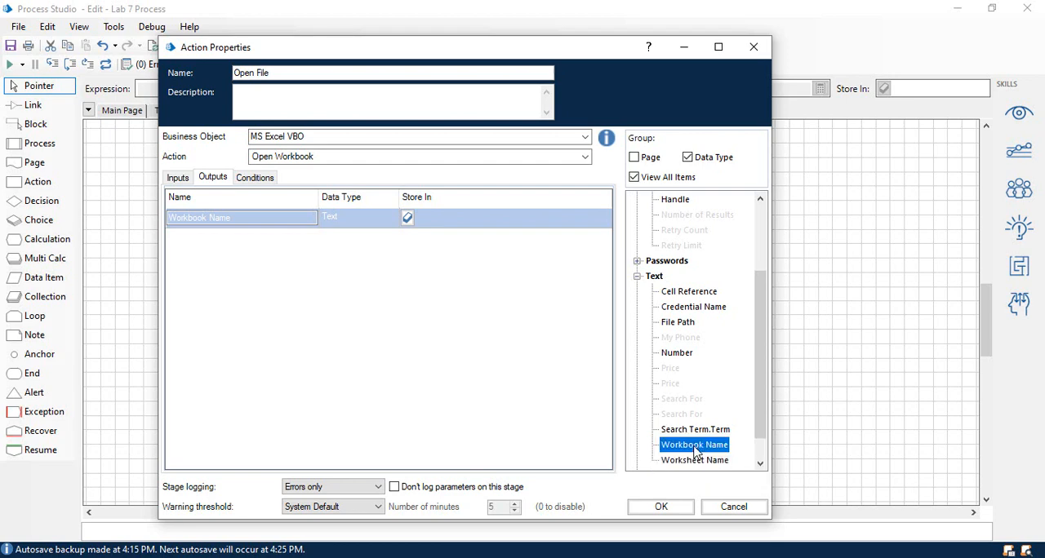
drag(696, 457, 394, 185)
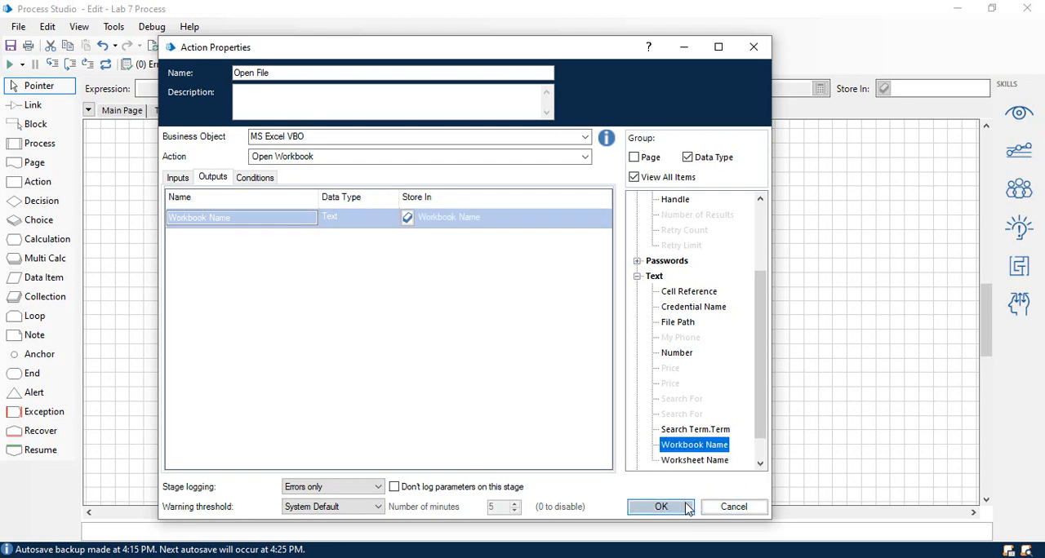
click(661, 507)
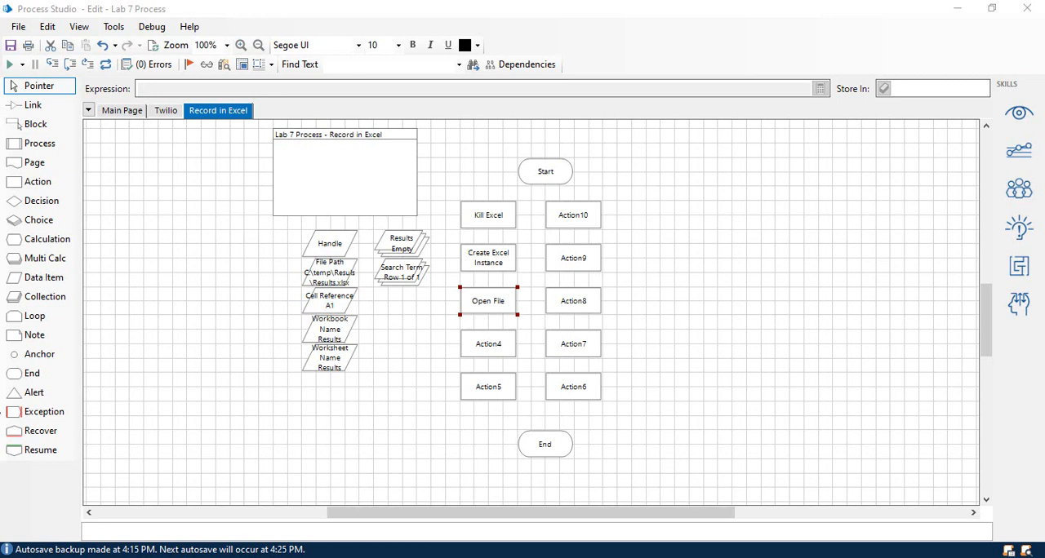
Rename the Action4 stage as "Go to A1" and assign it the MS Excel VBO business object.
double_click(487, 346)
drag(441, 117, 614, 51)
text(Go to A1)
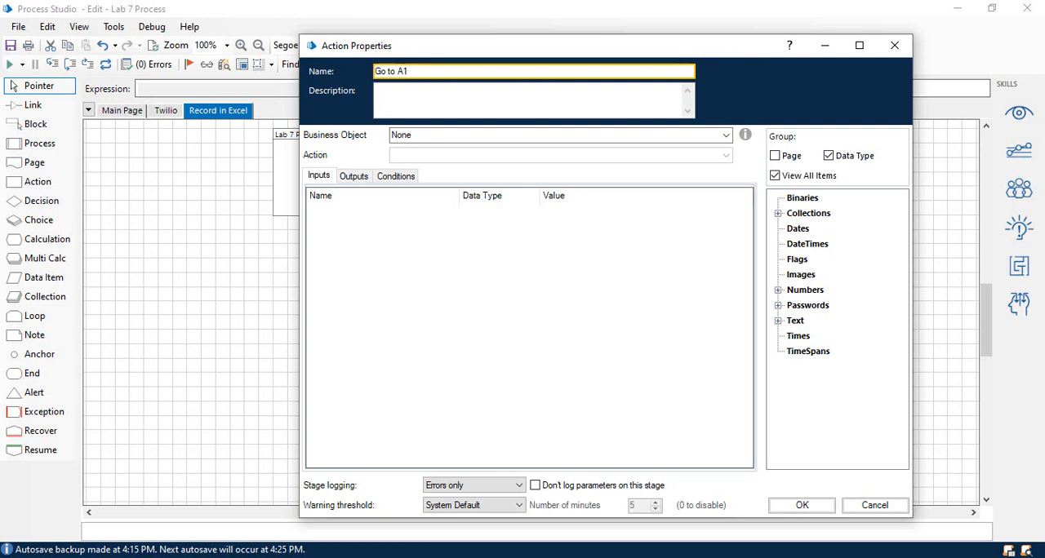
click(725, 137)
scroll(626, 248, down, 12)
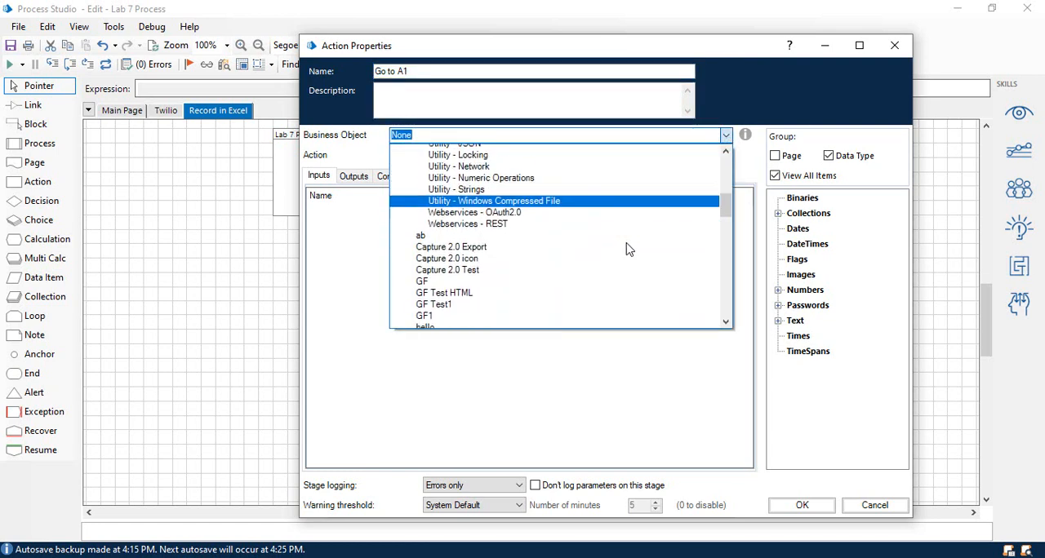
scroll(613, 247, down, 3)
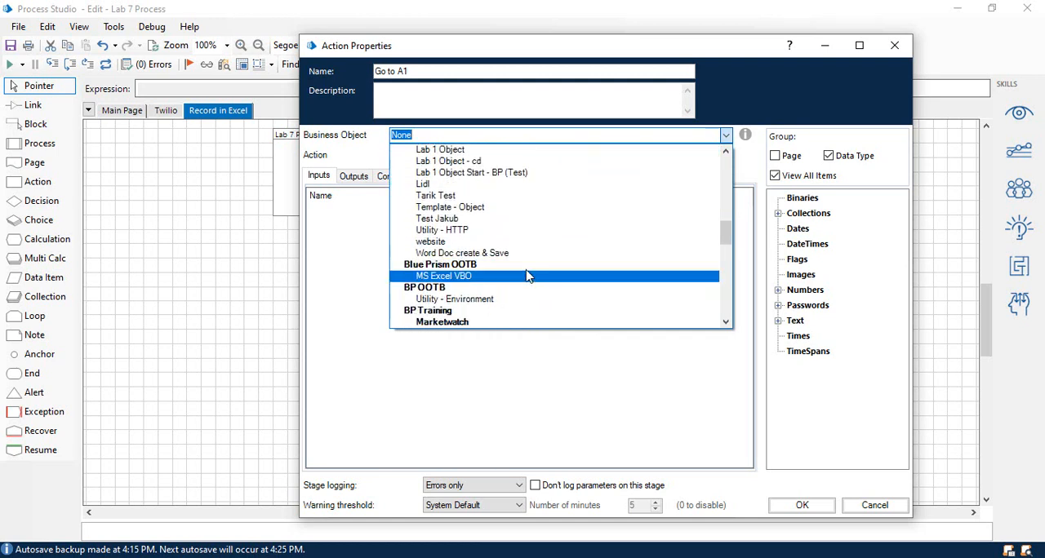
click(528, 283)
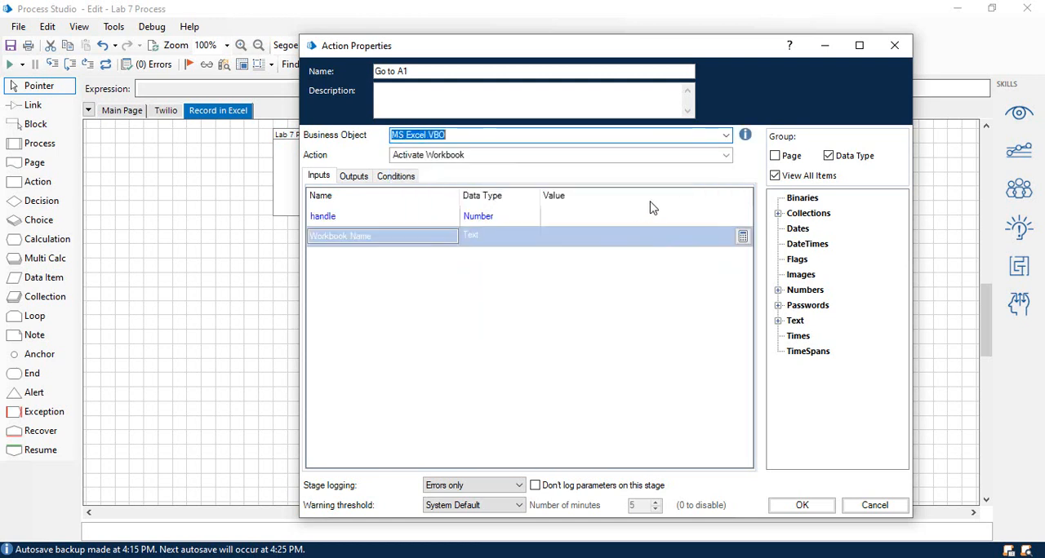
Set the Go to A1 stage to use the Go To Cell action.
click(725, 156)
scroll(475, 433, down, 2)
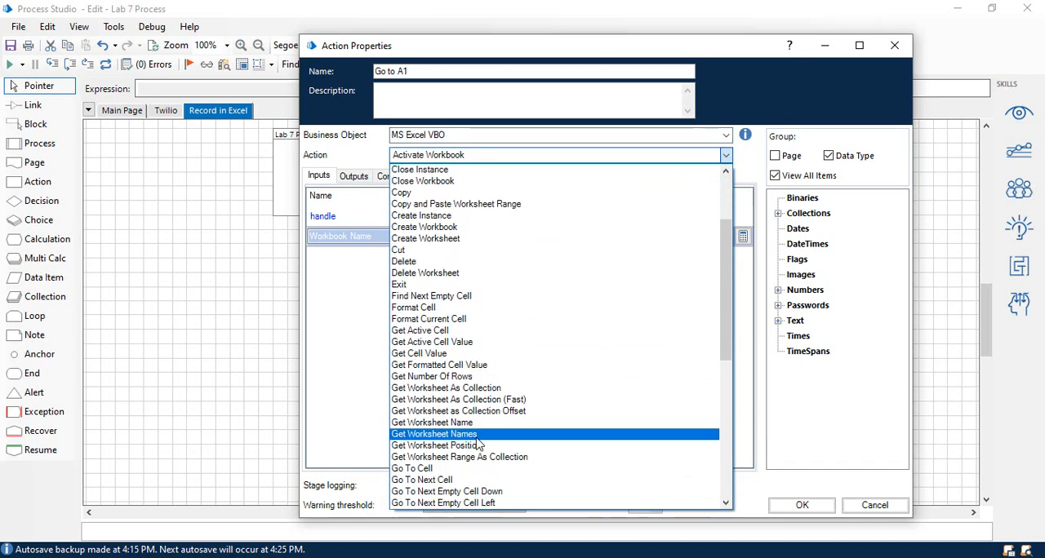
scroll(480, 445, down, 1)
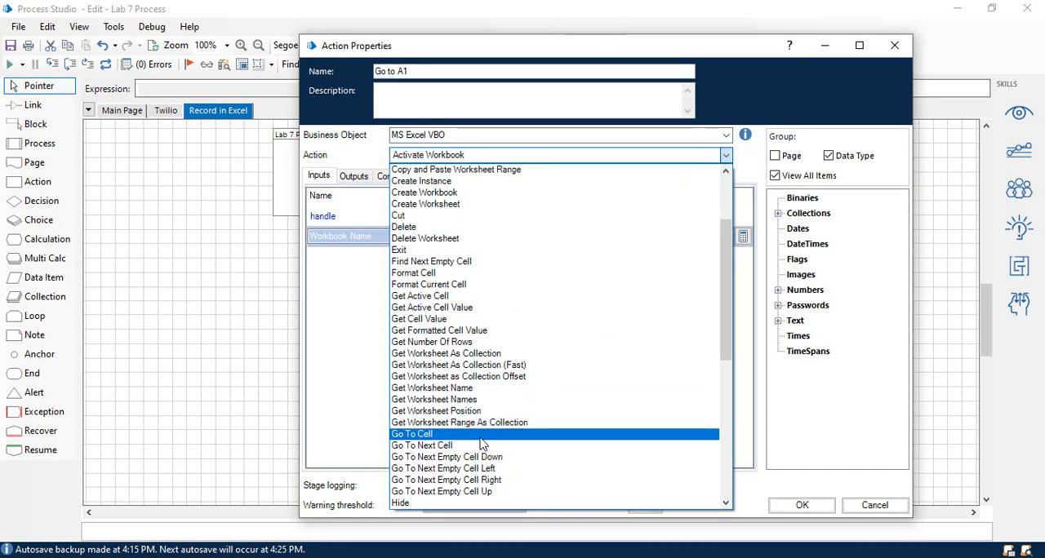
click(480, 435)
drag(400, 47, 738, 204)
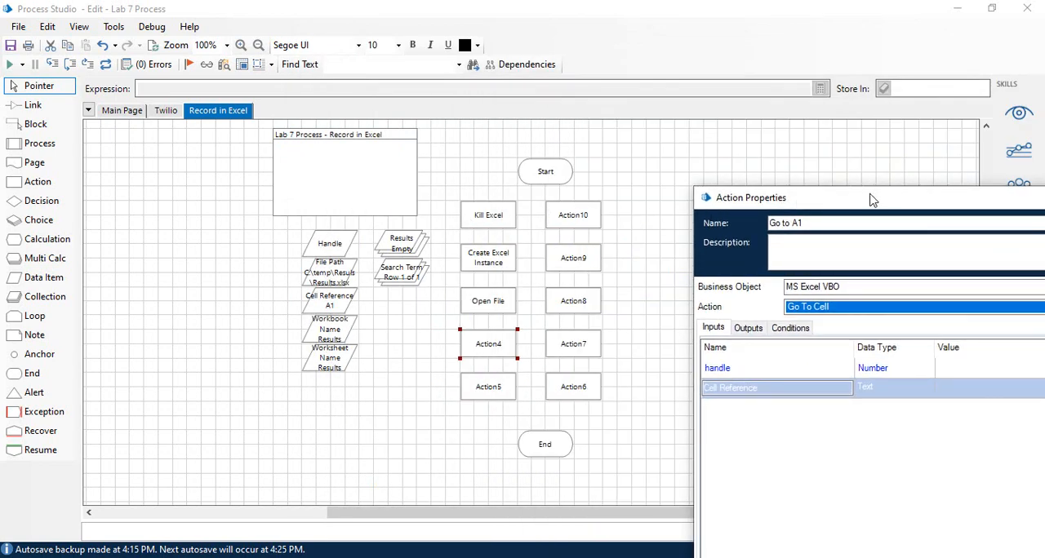
drag(871, 202, 466, 35)
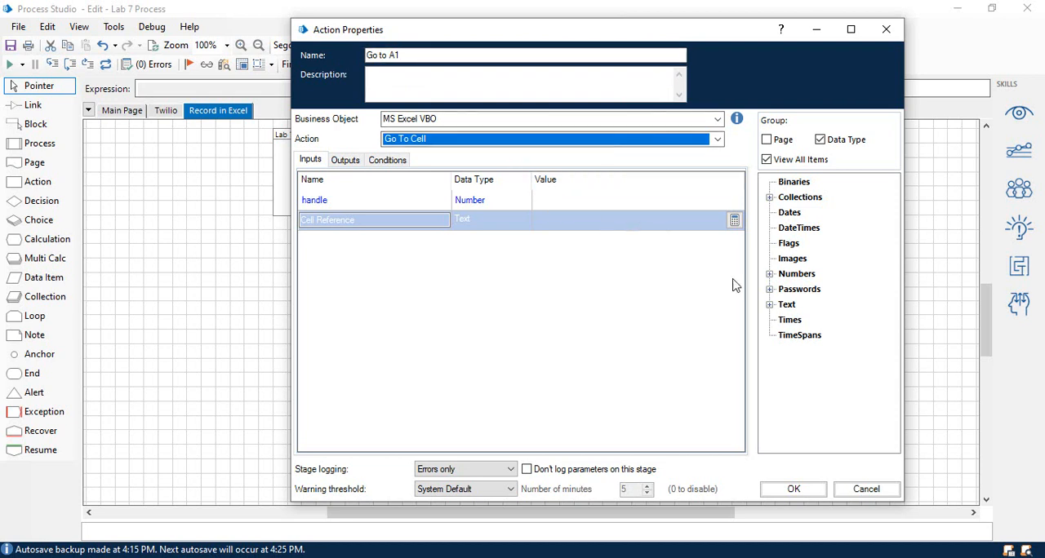
Set the Go to A1 stage's handle input to [Handle] and Cell Reference input to [Cell Reference], and check its outputs.
click(769, 275)
drag(807, 289, 545, 197)
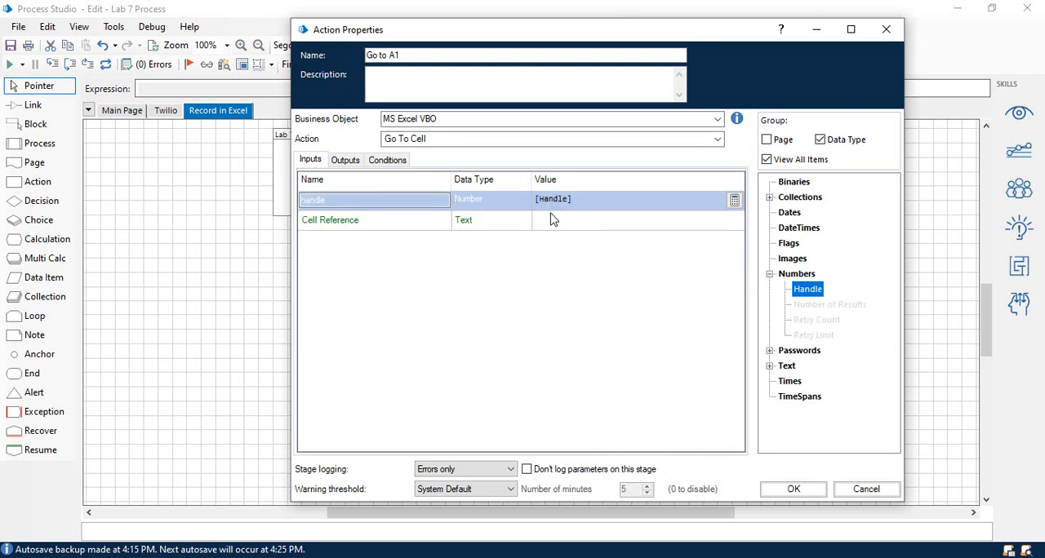
click(769, 367)
drag(819, 274, 601, 219)
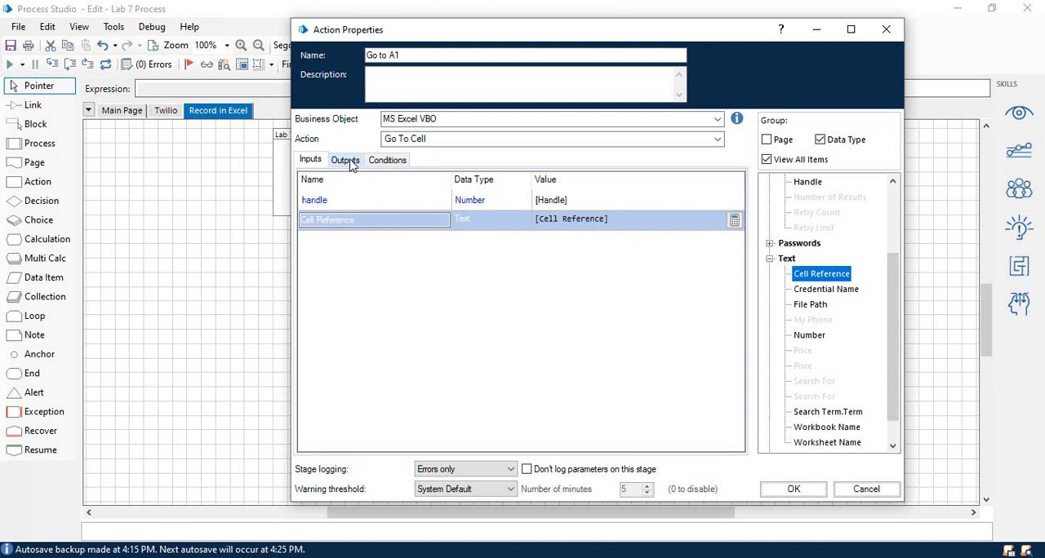
click(349, 161)
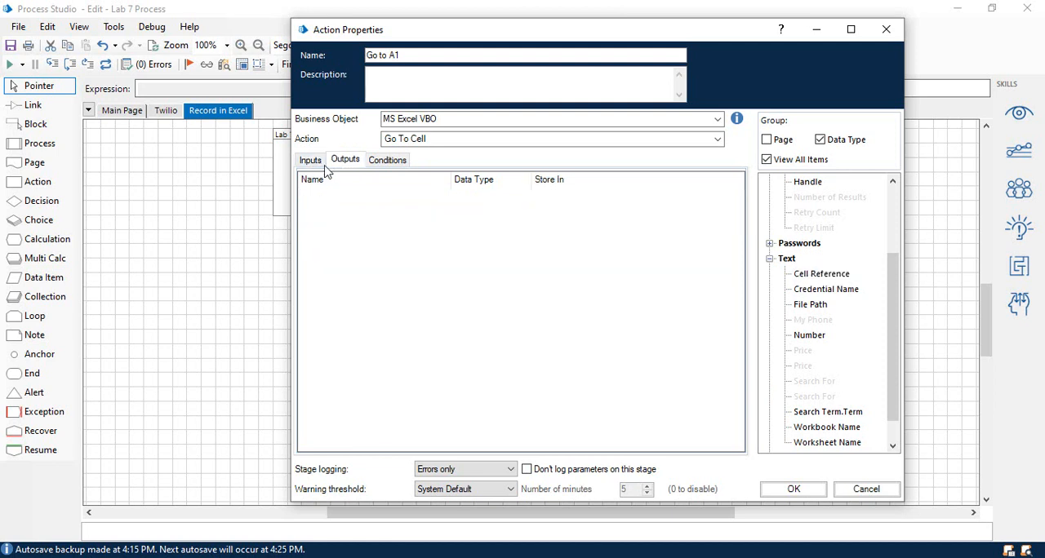
Review the inputs of the Go to A1 stage and accept its properties.
click(315, 163)
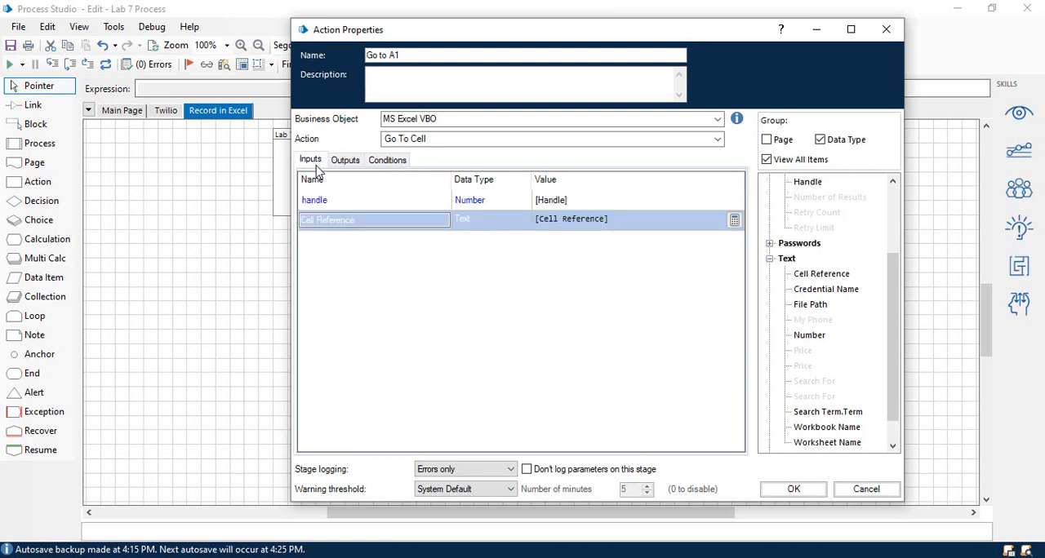
click(784, 490)
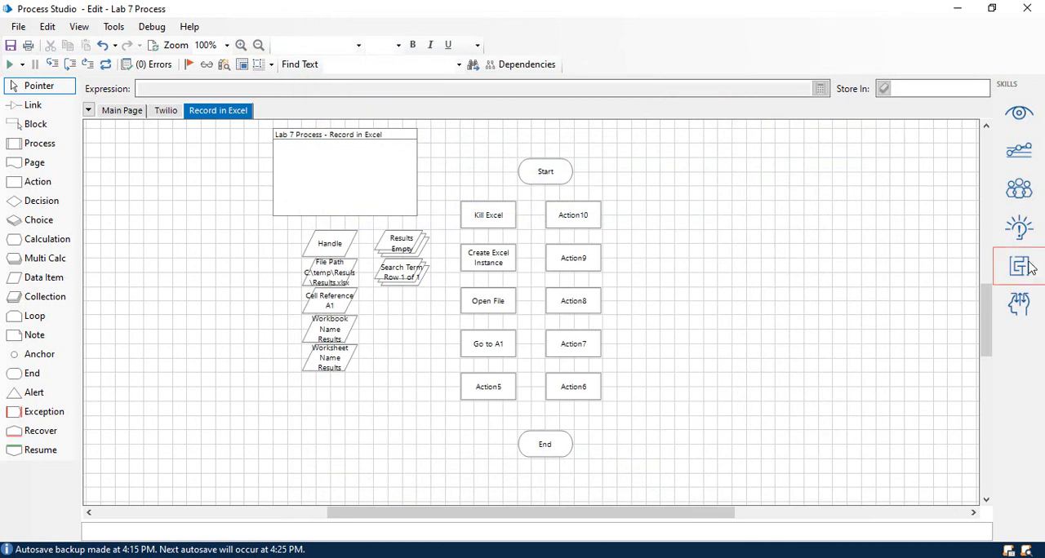
Rename the Action5 stage as "Next Empty Cell Right" and assign it the MS Excel VBO business object.
double_click(489, 388)
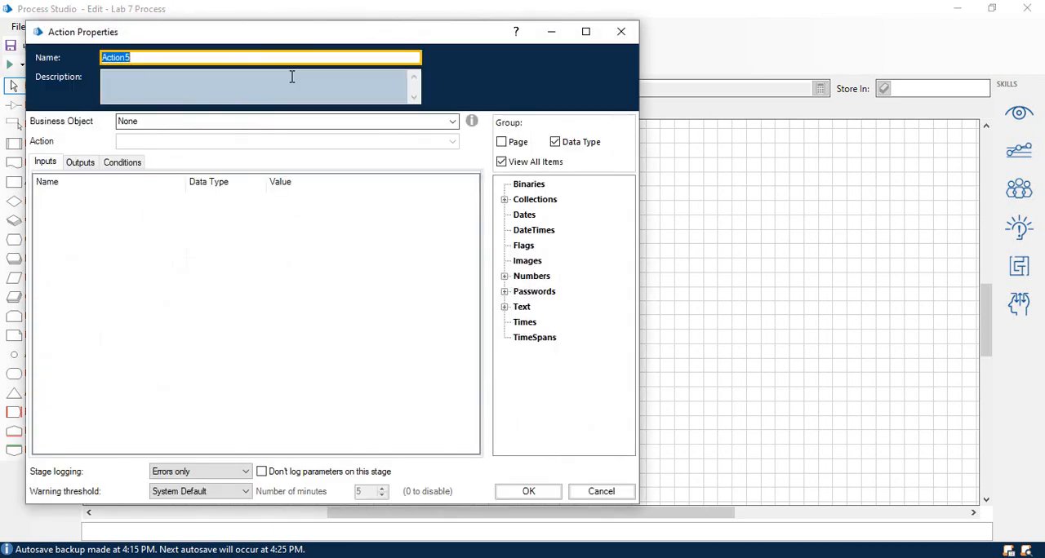
text(Next Empty Cell Right)
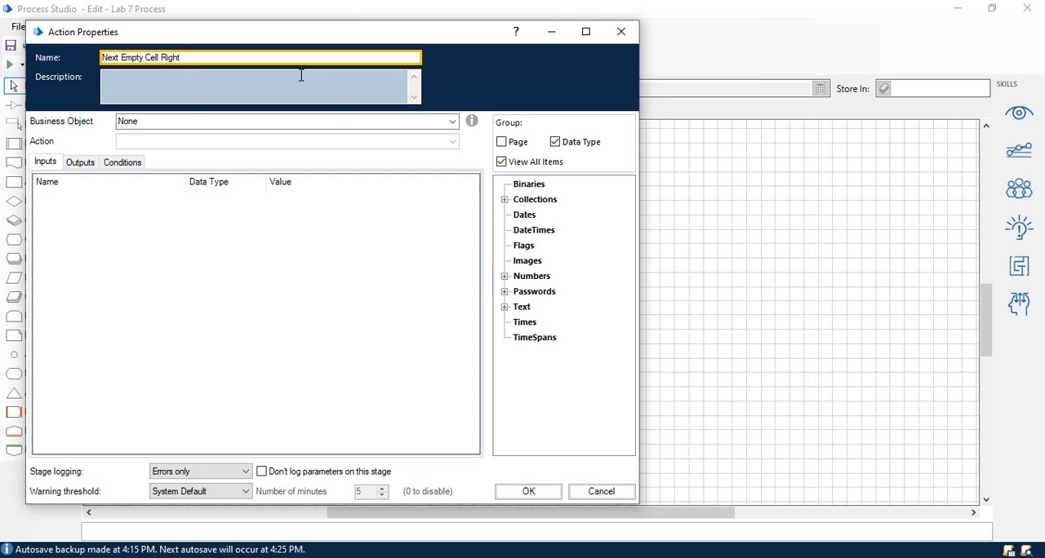
click(452, 122)
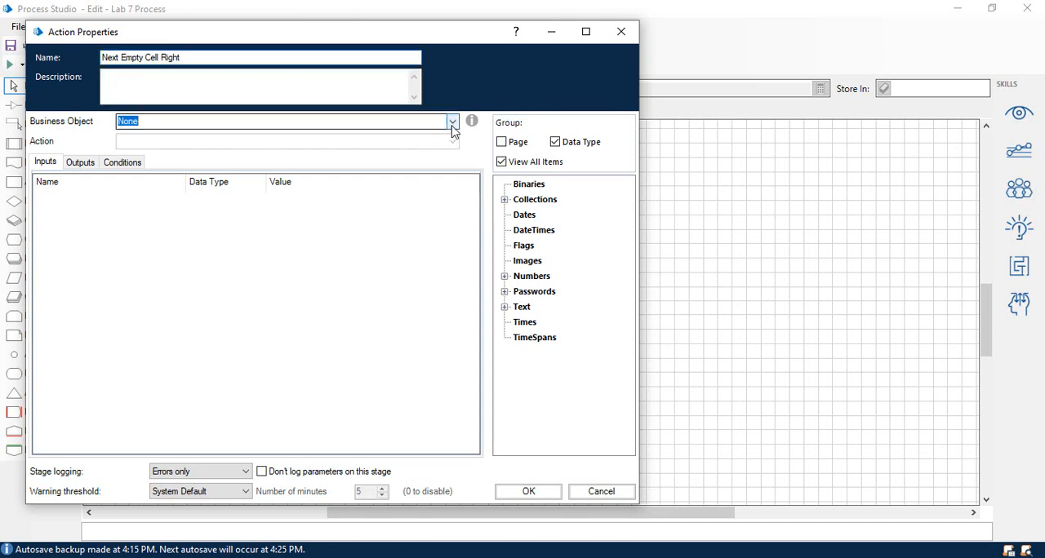
text(ms e)
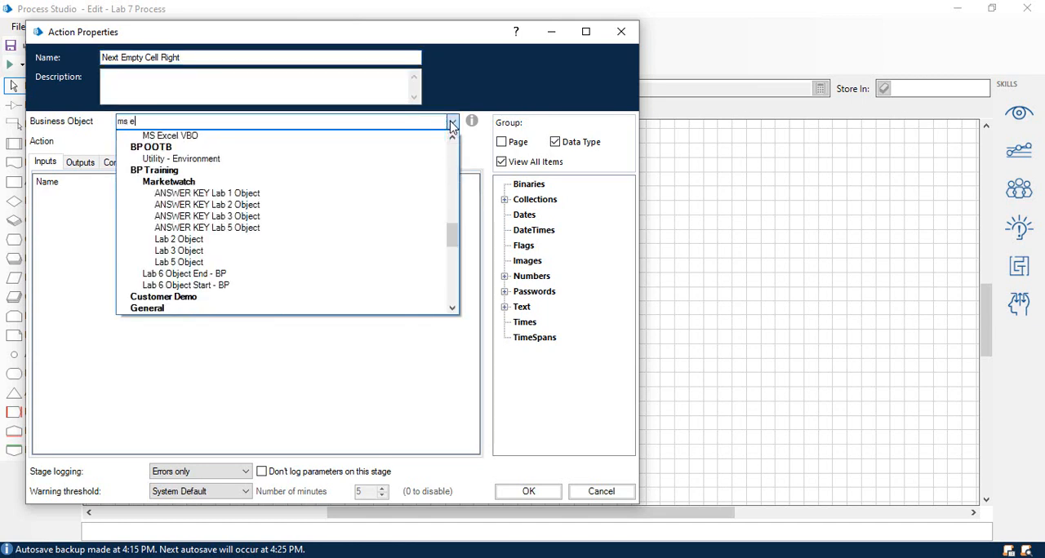
click(164, 136)
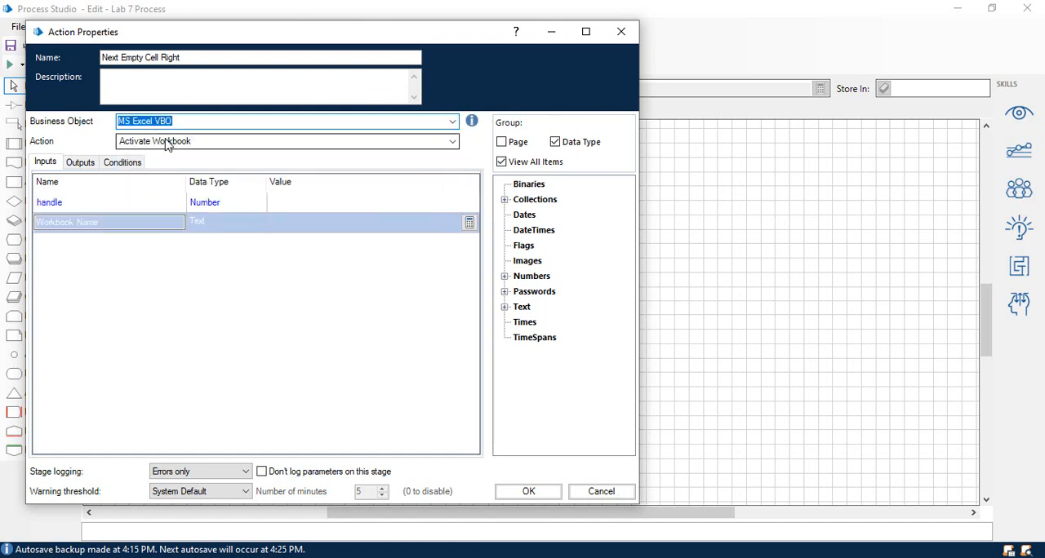
Set the Next Empty Cell Right stage to use the Go To Next Empty Cell Right action with the Handle data item as its handle input.
click(171, 144)
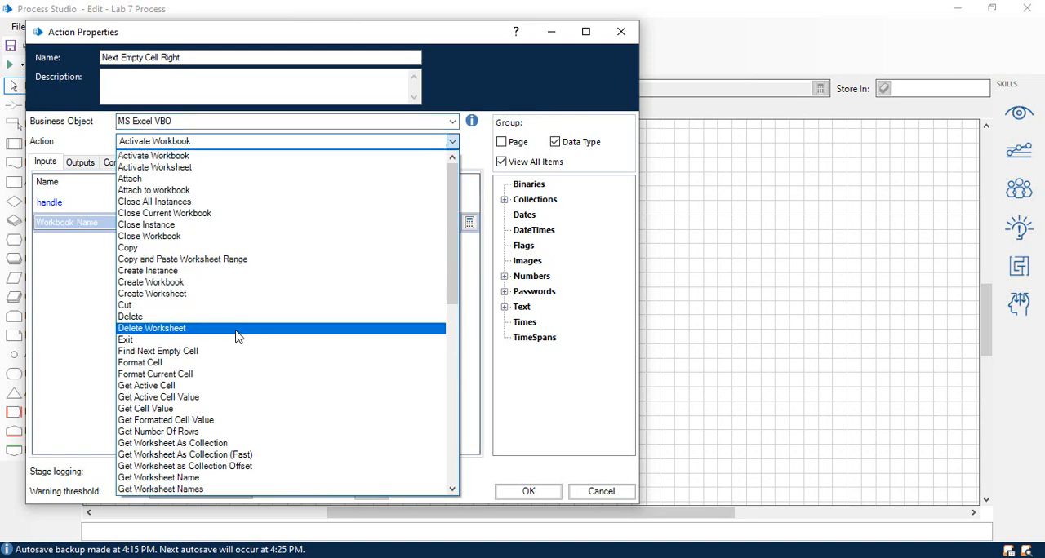
scroll(236, 341, down, 3)
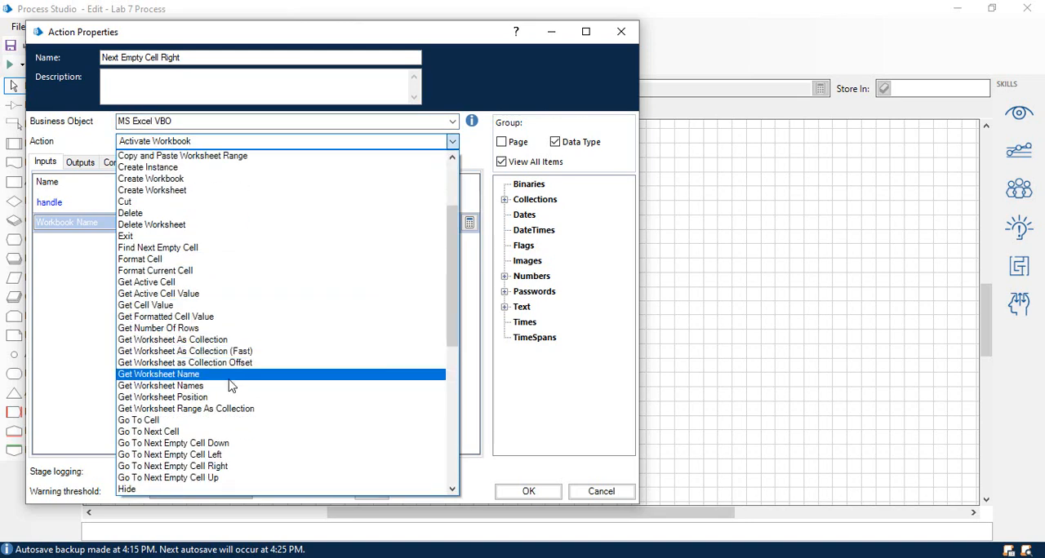
click(237, 467)
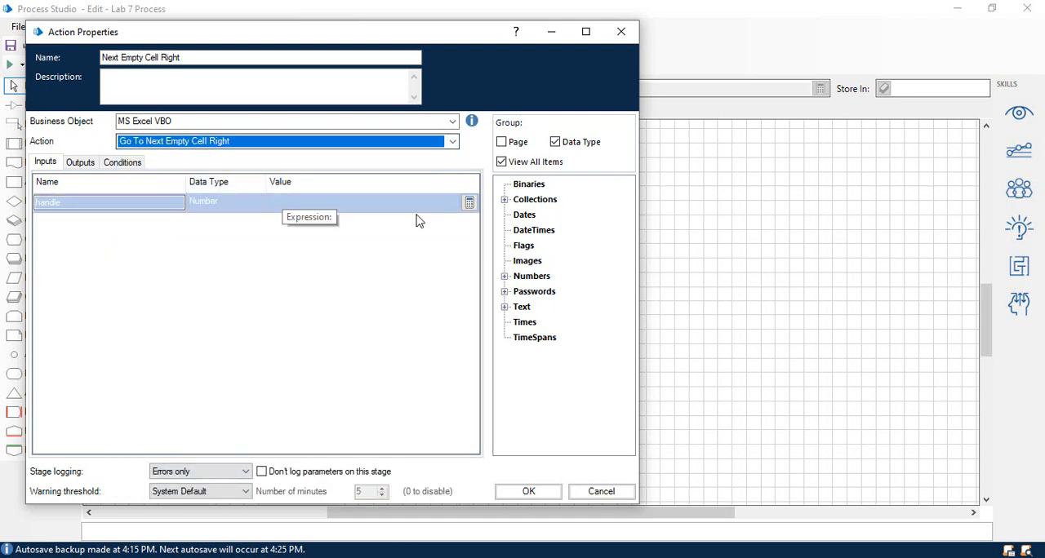
double_click(527, 277)
drag(542, 291, 283, 210)
Store the Next Empty Cell Right stage's Cell Reference output in the Cell Reference data item and accept the stage's properties.
click(80, 162)
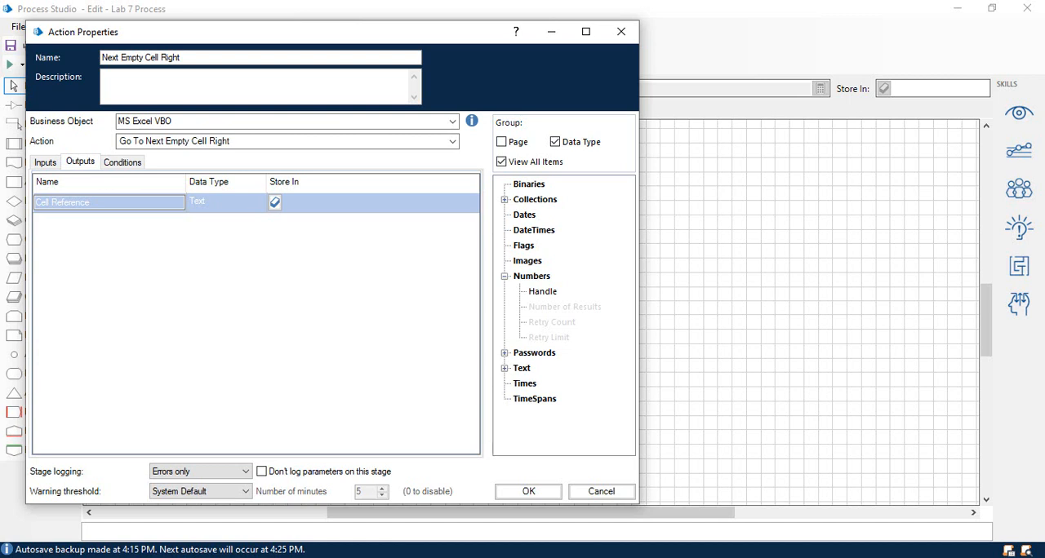
click(505, 369)
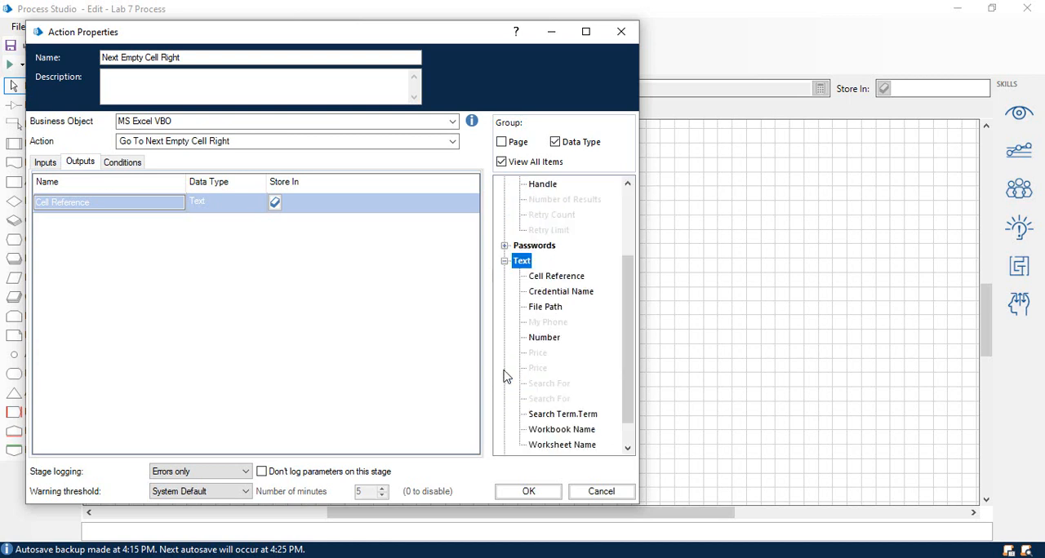
drag(561, 283, 339, 210)
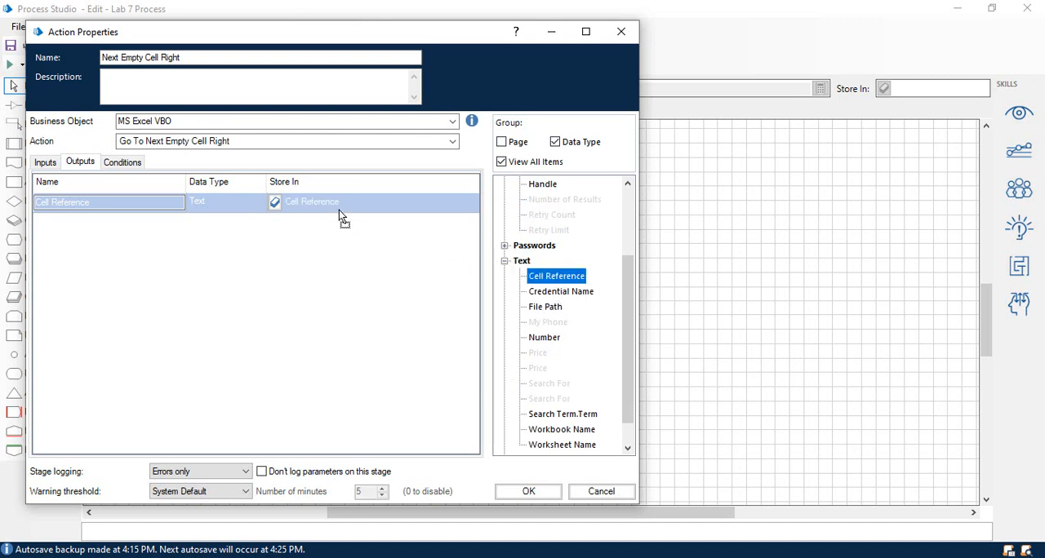
click(529, 491)
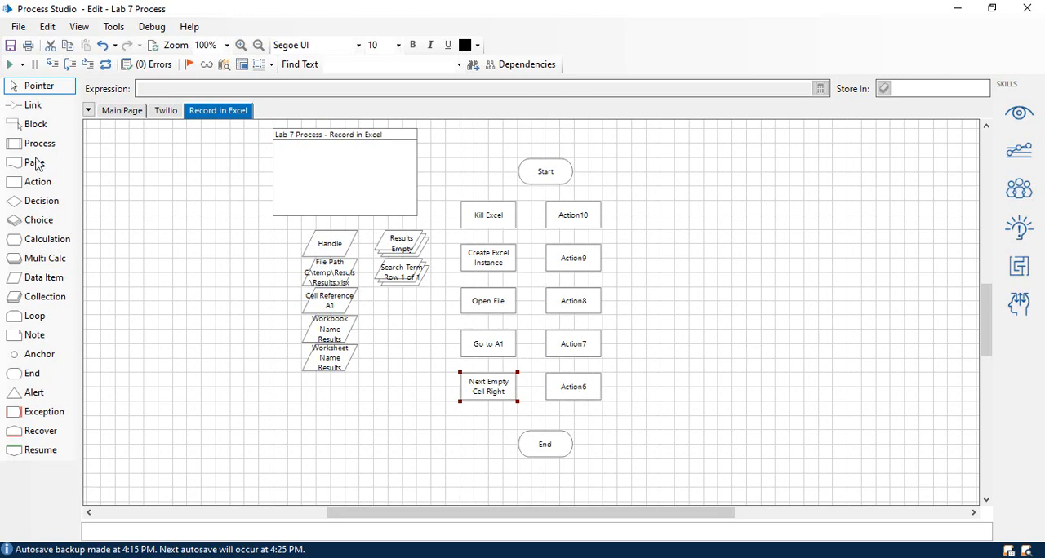
Rename the Action6 stage as "Write Search Term" and assign it the MS Excel VBO business object.
double_click(578, 392)
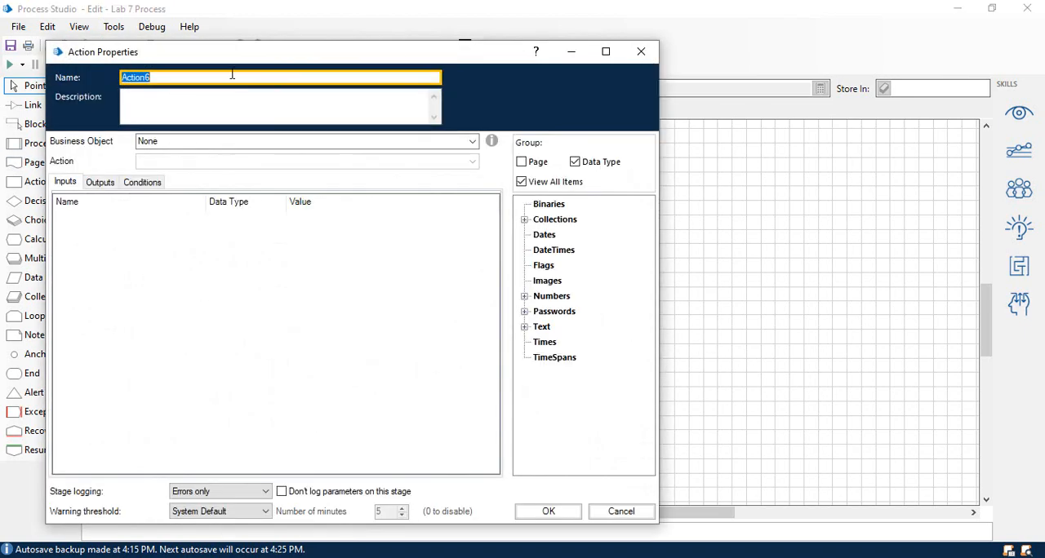
text(Write Sear)
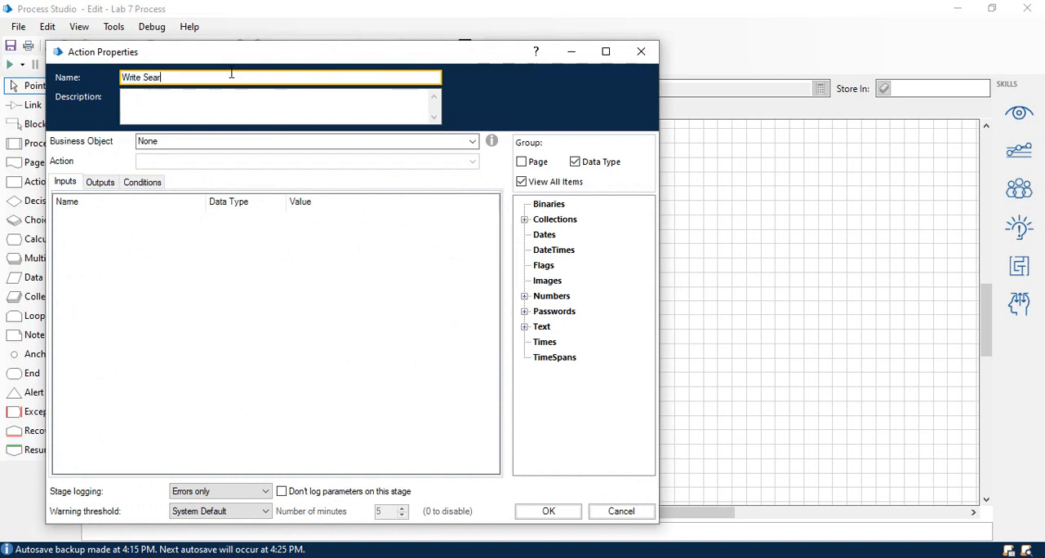
text(ch Term)
click(475, 143)
text(ms ex)
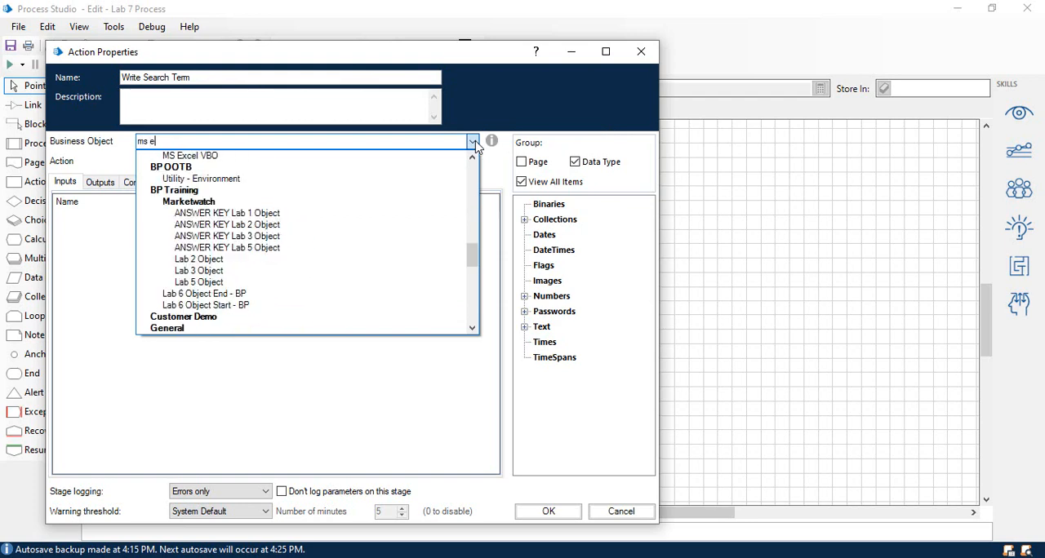
click(258, 166)
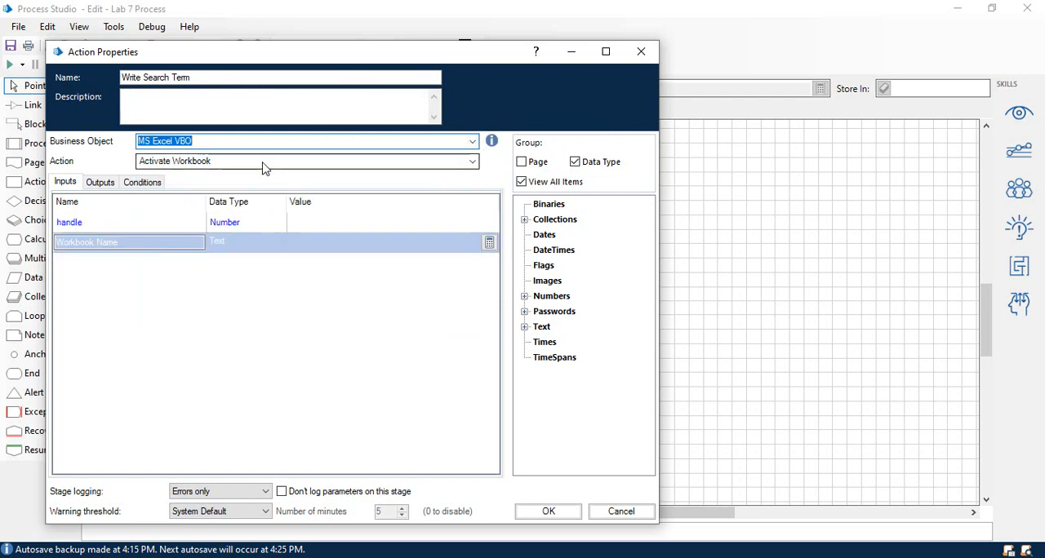
Set the Write Search Term stage to use the Write Collection action.
click(263, 161)
text(r)
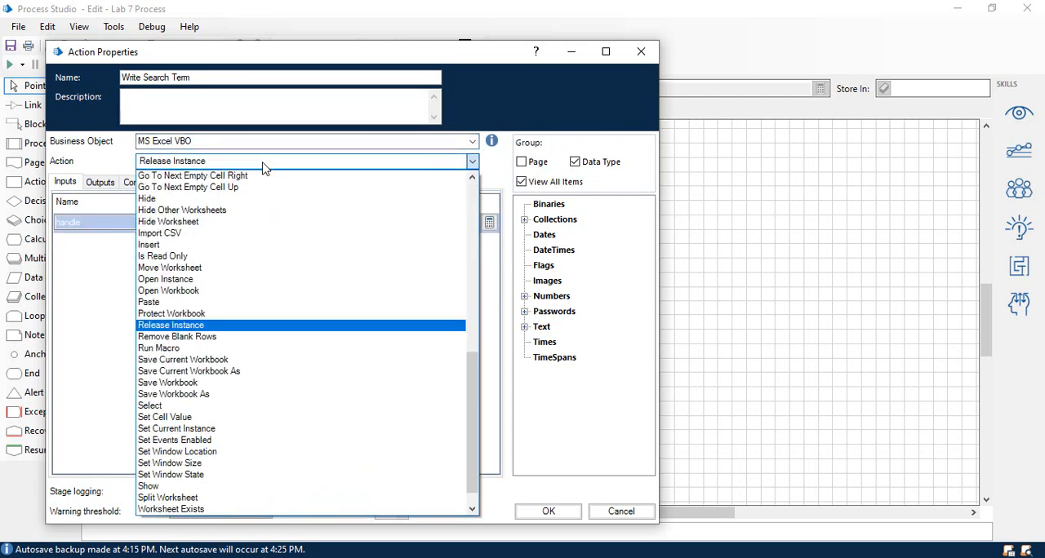
click(263, 167)
click(264, 166)
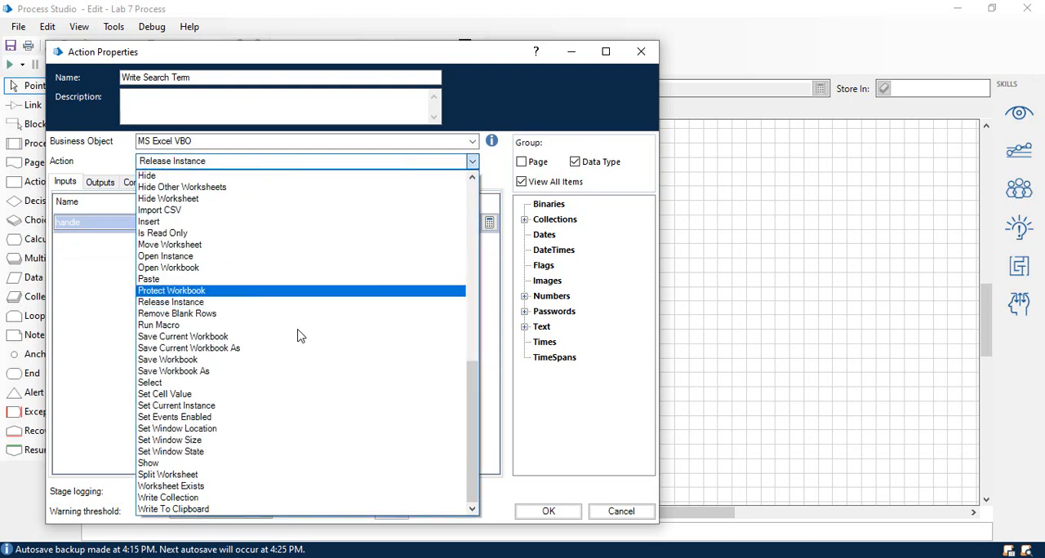
click(260, 498)
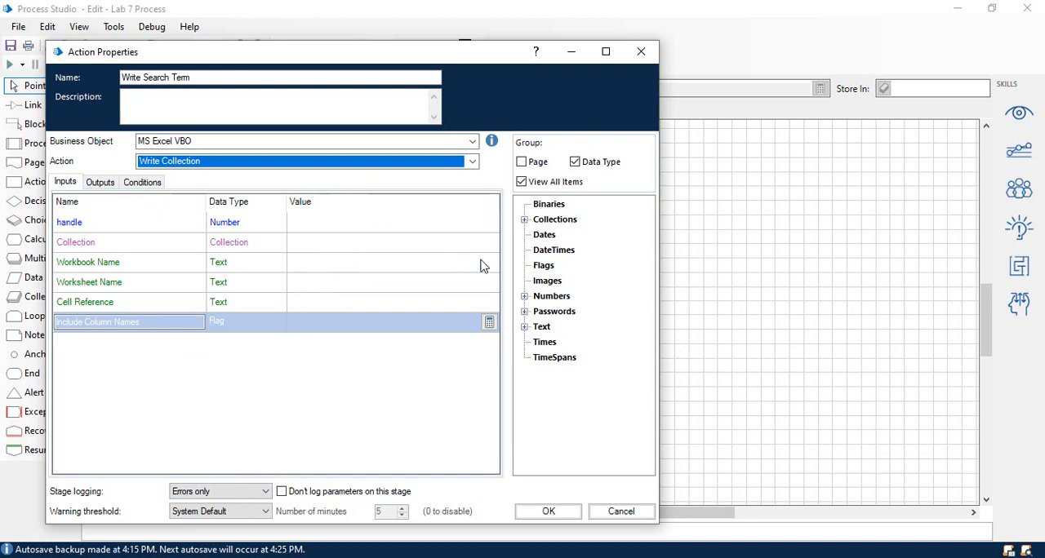
Set the Write Search Term stage's handle input to [Handle], Workbook Name to [Workbook Name] and Worksheet Name to [Worksheet Name].
click(525, 296)
drag(569, 318, 300, 224)
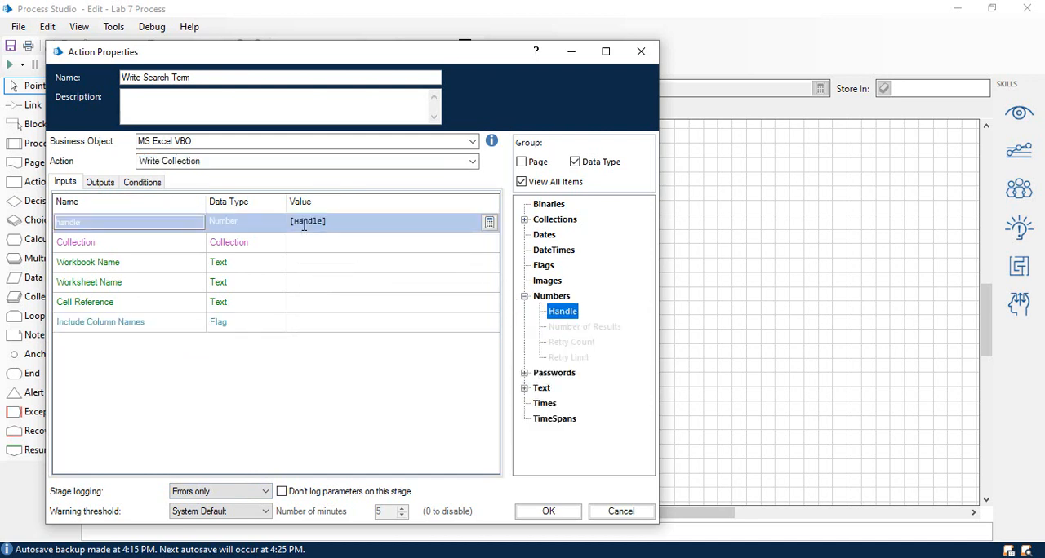
click(525, 389)
drag(563, 449, 360, 322)
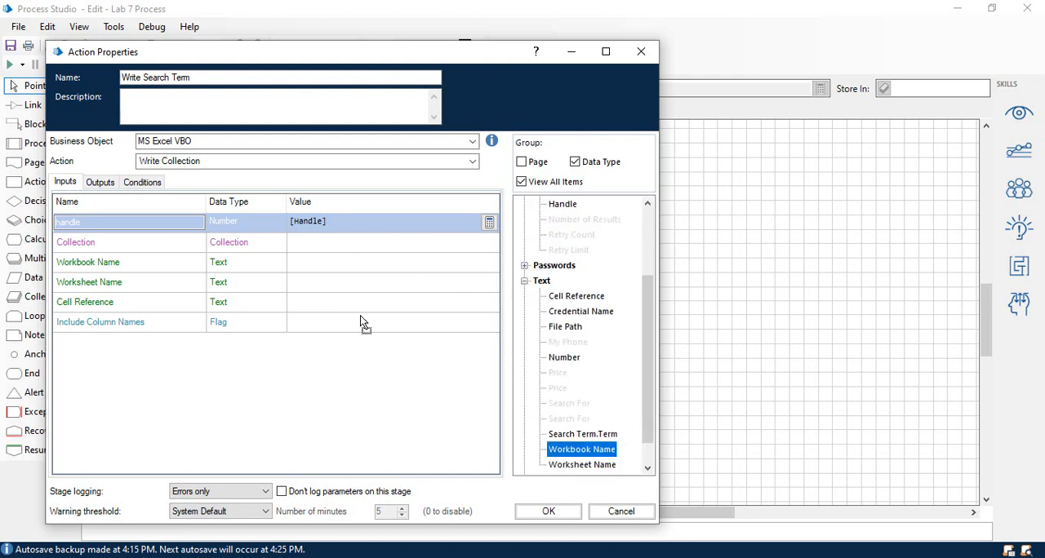
drag(333, 266, 334, 267)
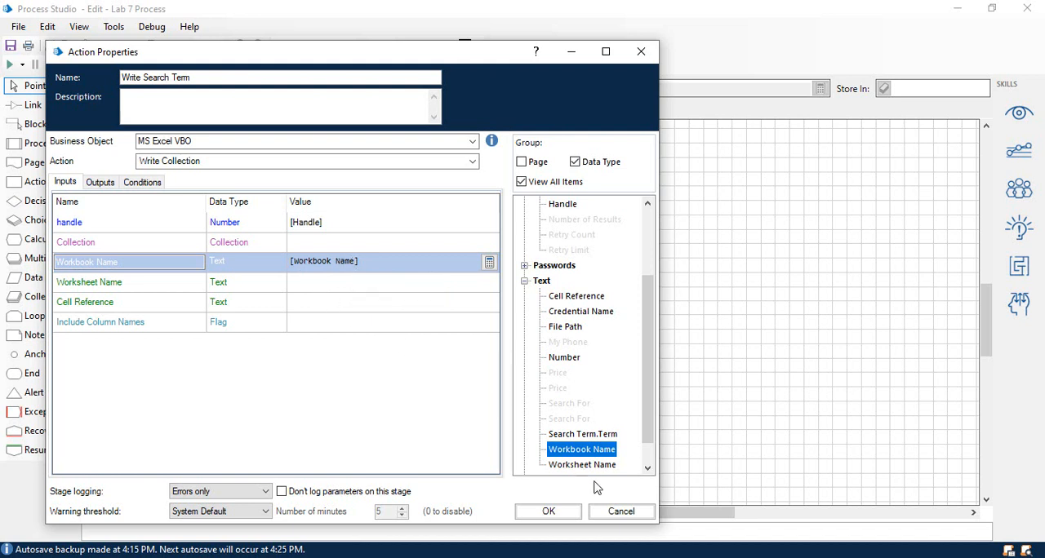
drag(583, 465, 327, 282)
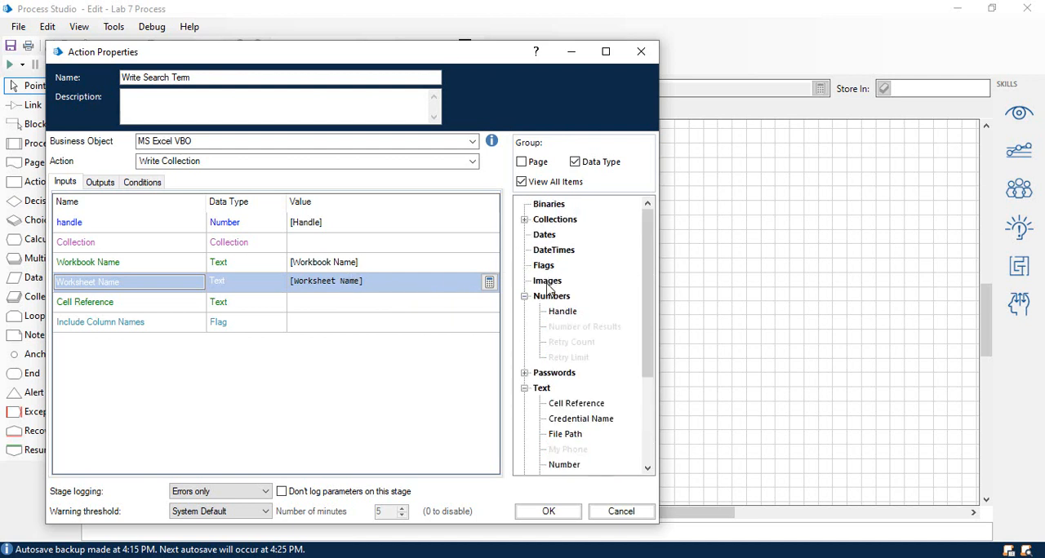
Set the Write Search Term stage's Collection input to the [Search Term] collection.
click(525, 297)
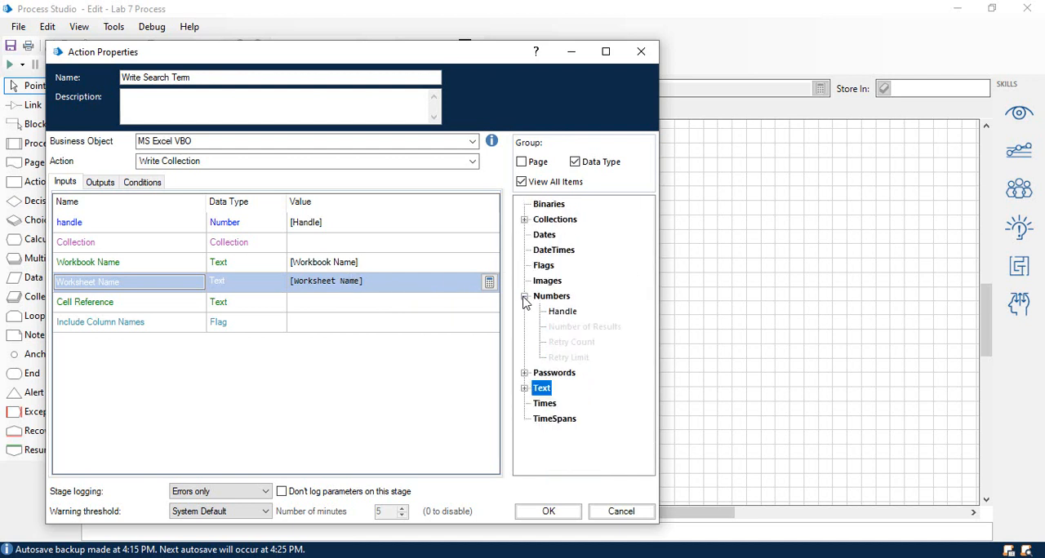
click(525, 220)
click(539, 266)
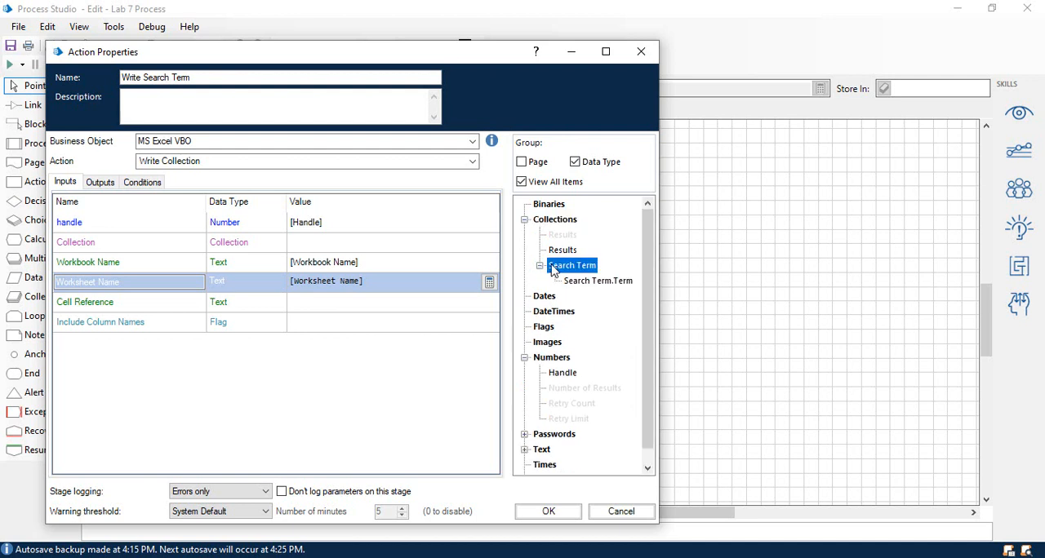
drag(546, 266, 548, 267)
drag(359, 242, 368, 241)
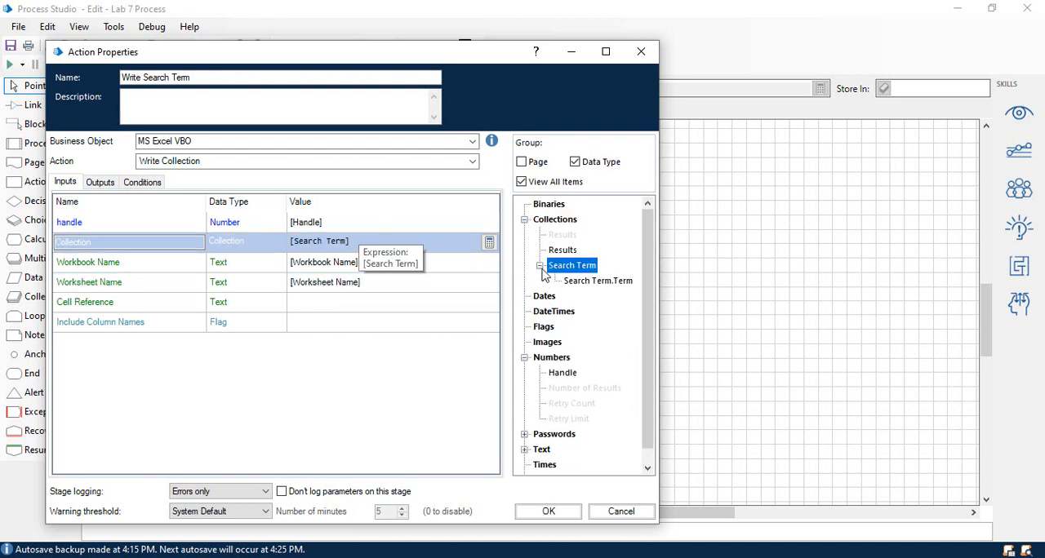
Set the Write Search Term stage's Cell Reference input to [Cell Reference] and Include Column Names to False, and accept its properties.
click(524, 221)
click(525, 388)
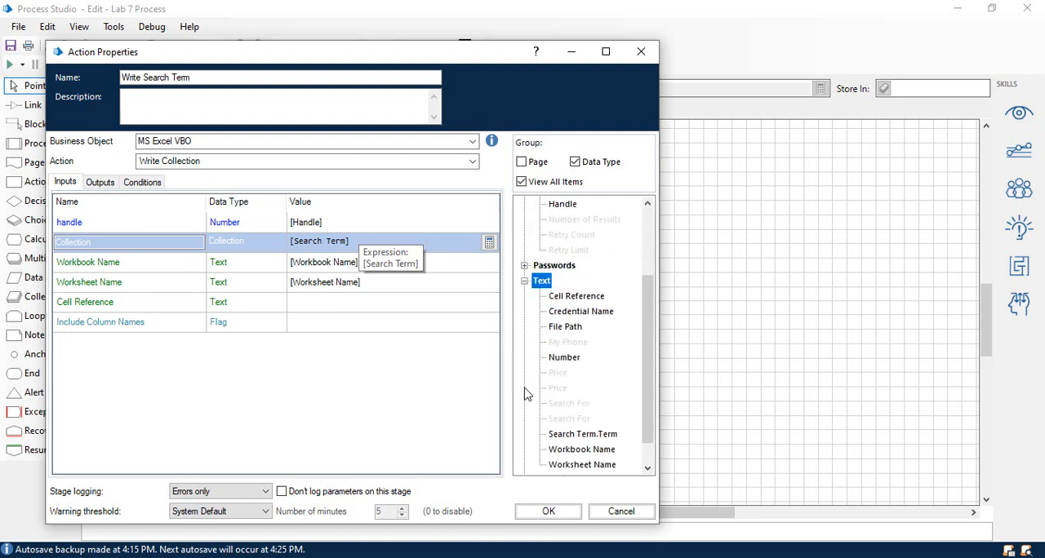
drag(571, 297, 331, 299)
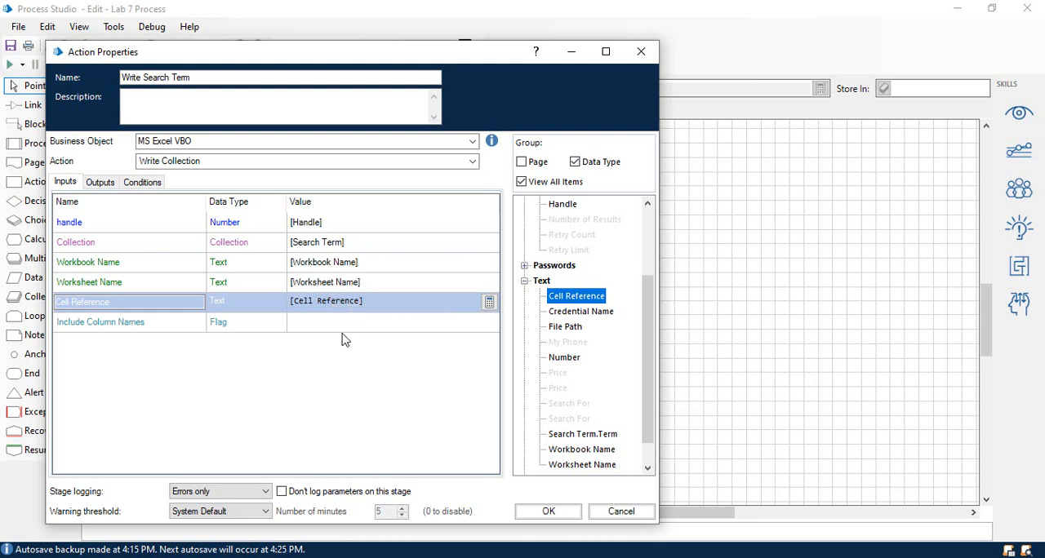
click(360, 325)
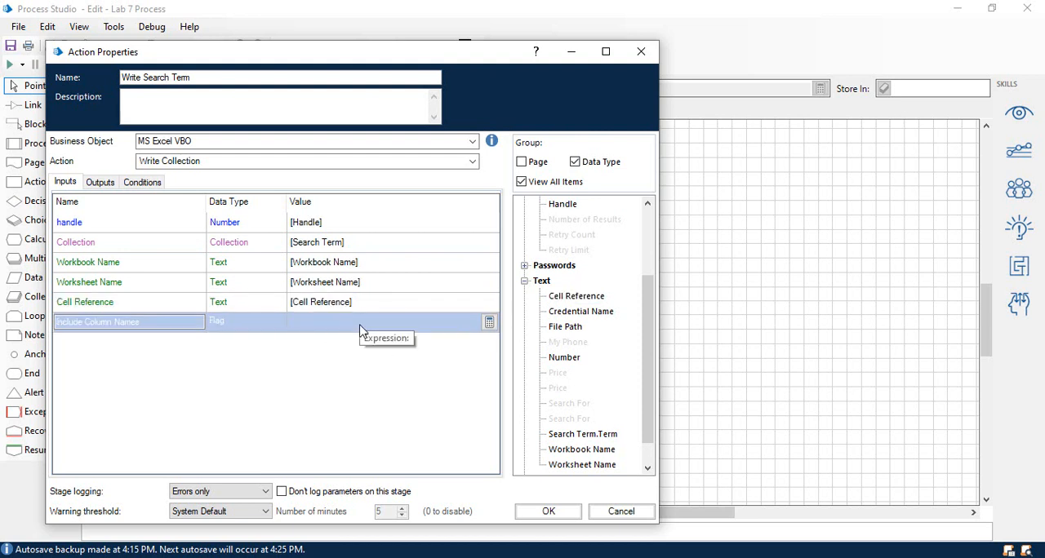
text(False)
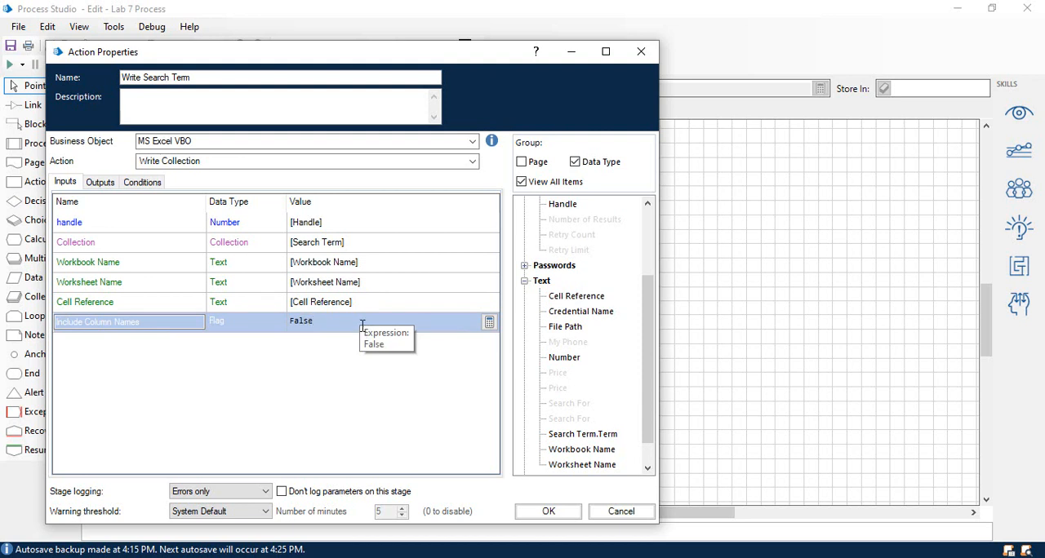
click(549, 511)
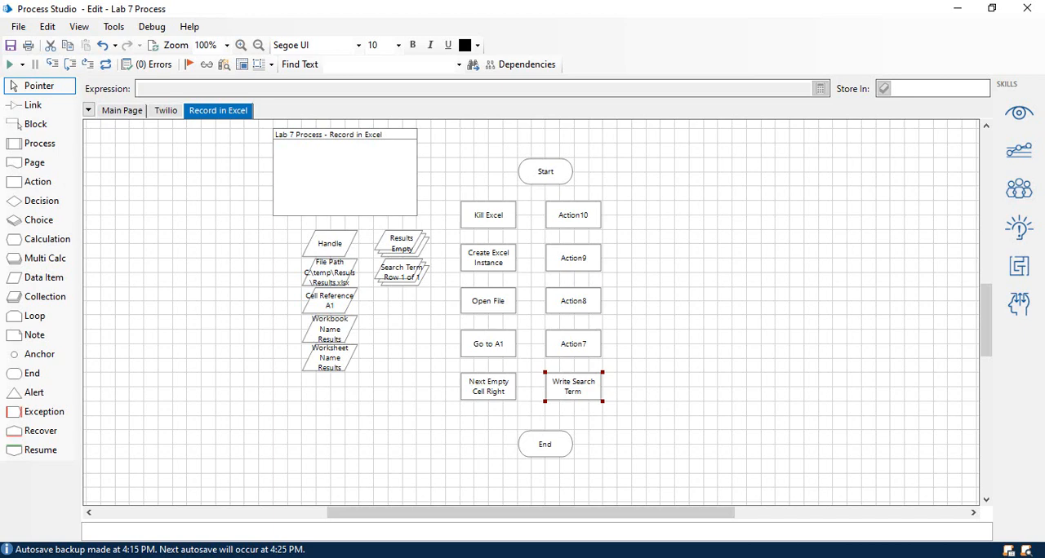
Rename the Action7 stage as Next Empty Cell Down and set its business object to MS Excel VBO.
double_click(570, 349)
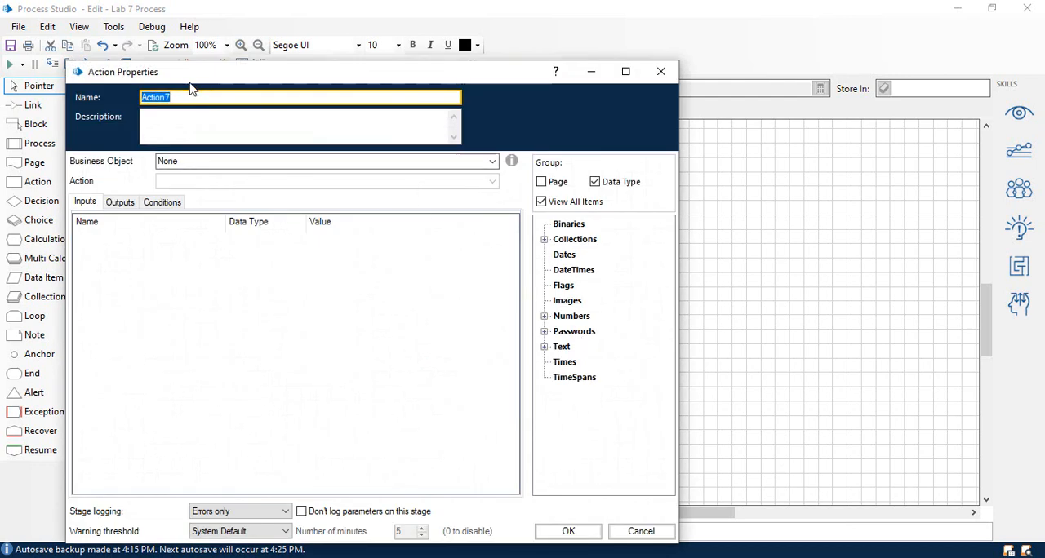
text(Next Empty Cell Down)
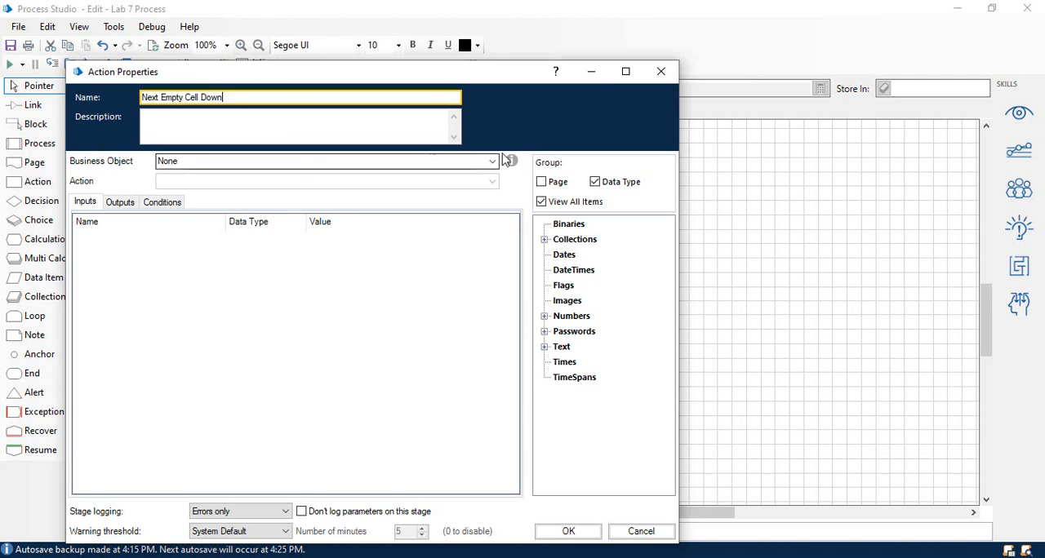
click(492, 161)
text(ms e)
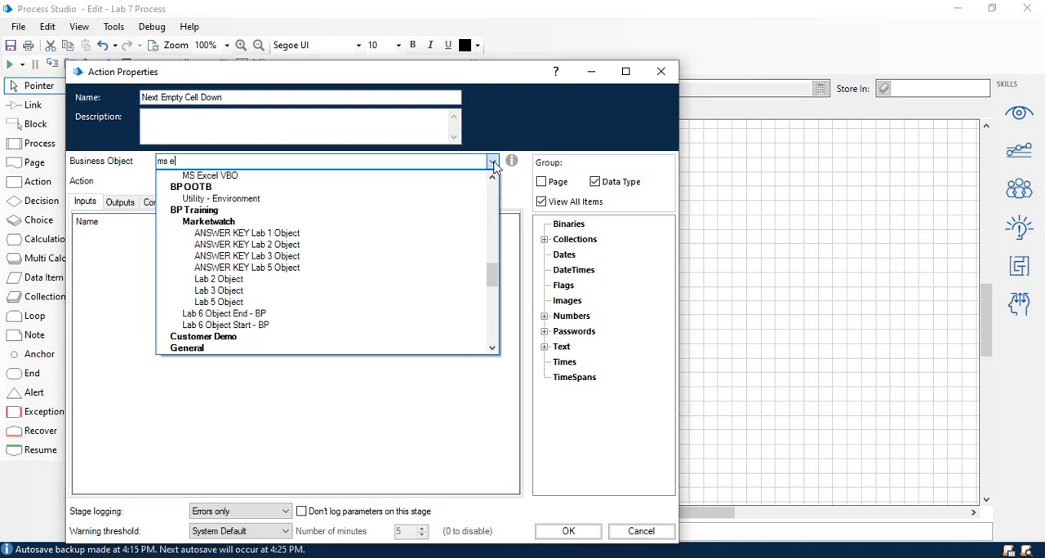
click(224, 175)
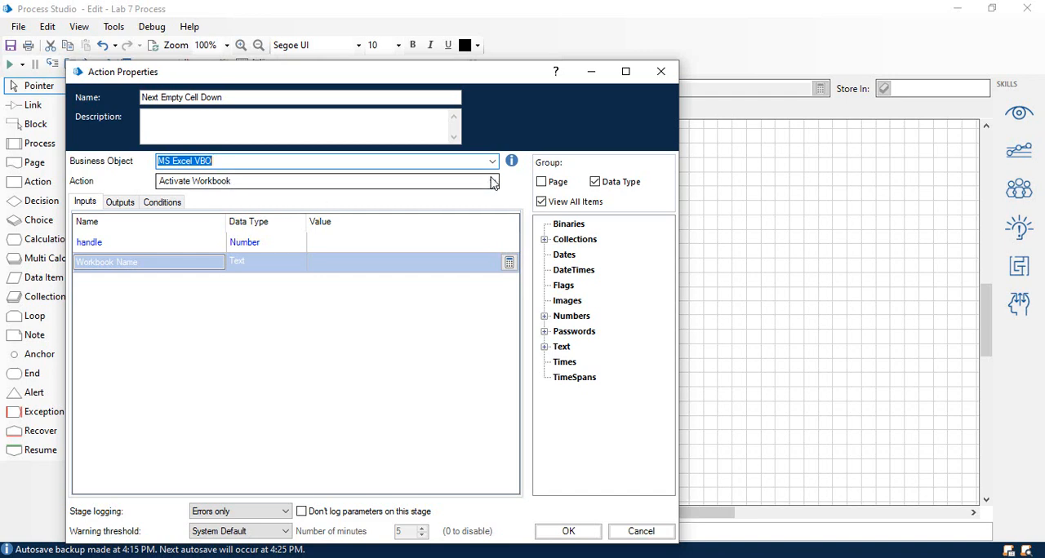
Set the Next Empty Cell Down stage to the Go To Next Empty Cell Down action with [Handle] as its handle input.
click(493, 180)
scroll(327, 463, down, 3)
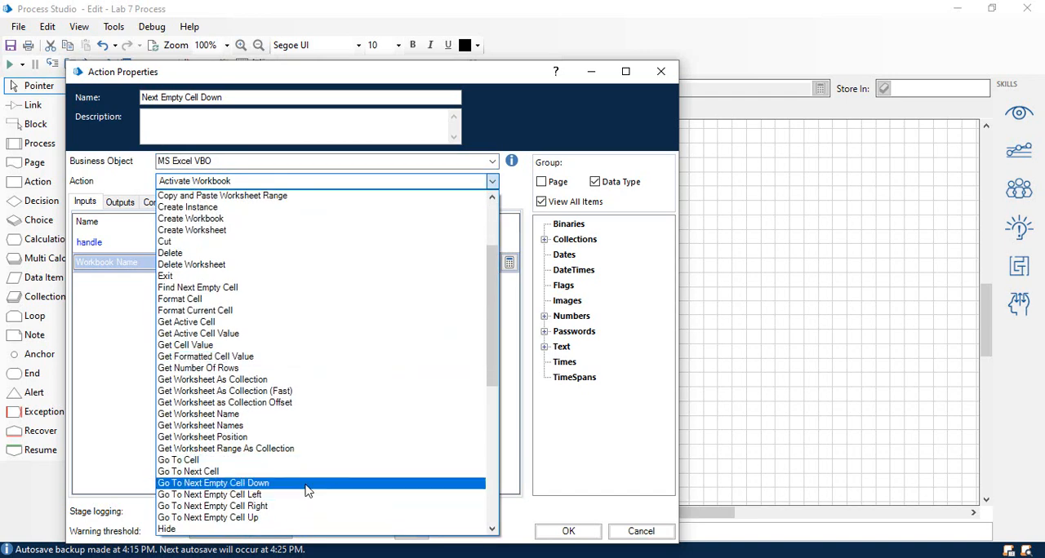
click(307, 483)
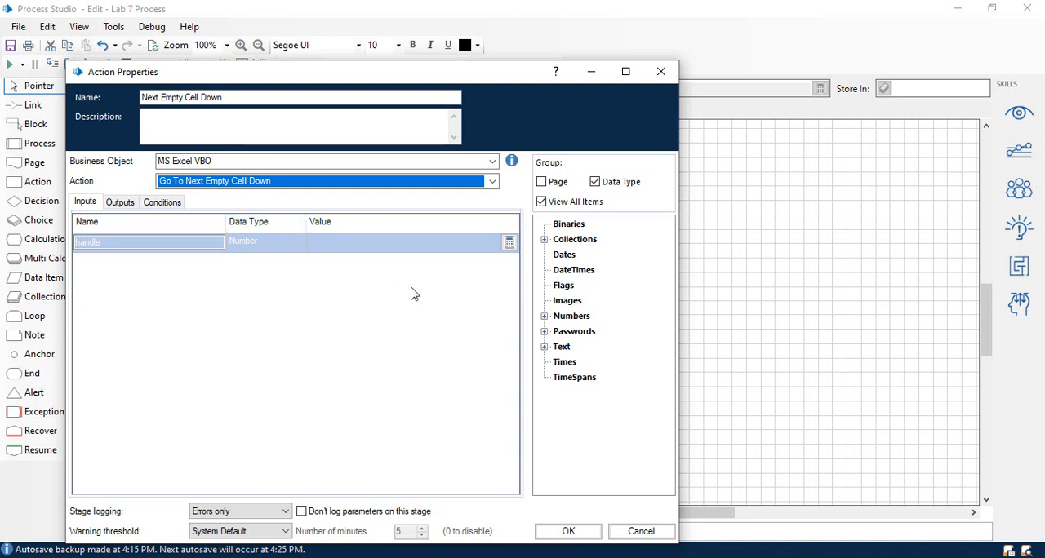
click(545, 316)
drag(577, 338, 346, 244)
Store the Next Empty Cell Down stage's Cell Reference output in the Cell Reference data item and accept its properties.
click(133, 204)
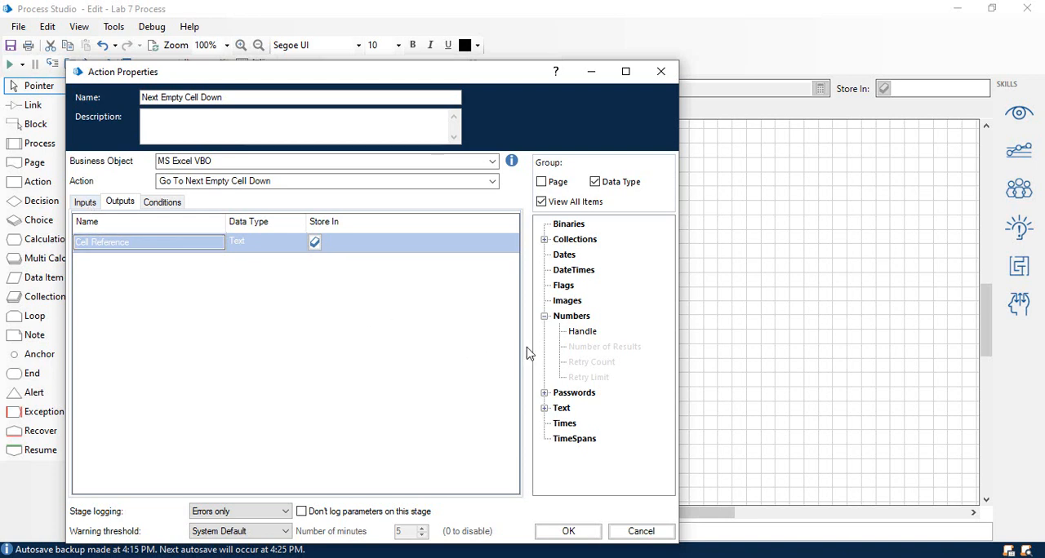
click(545, 393)
click(544, 393)
click(545, 408)
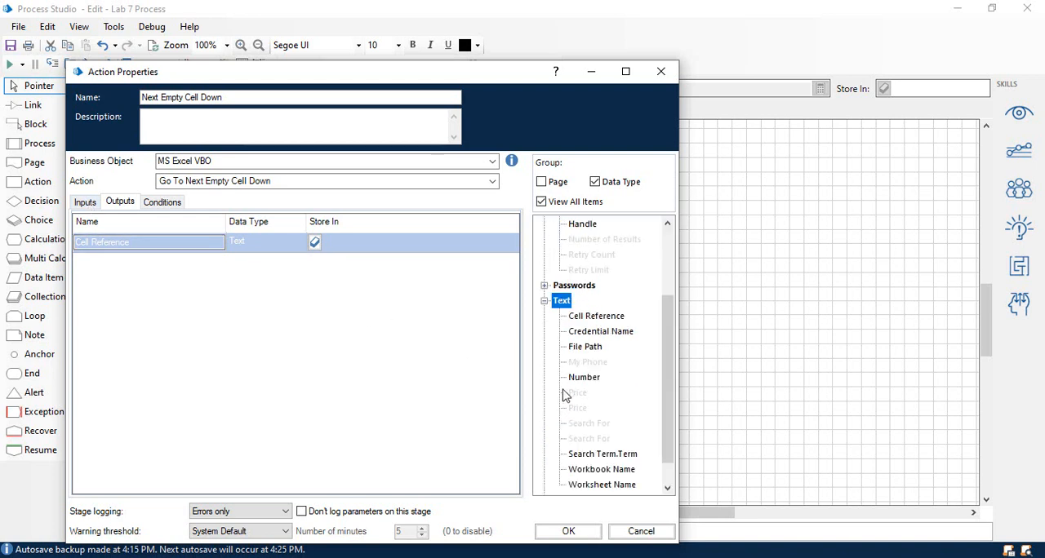
drag(583, 319, 371, 249)
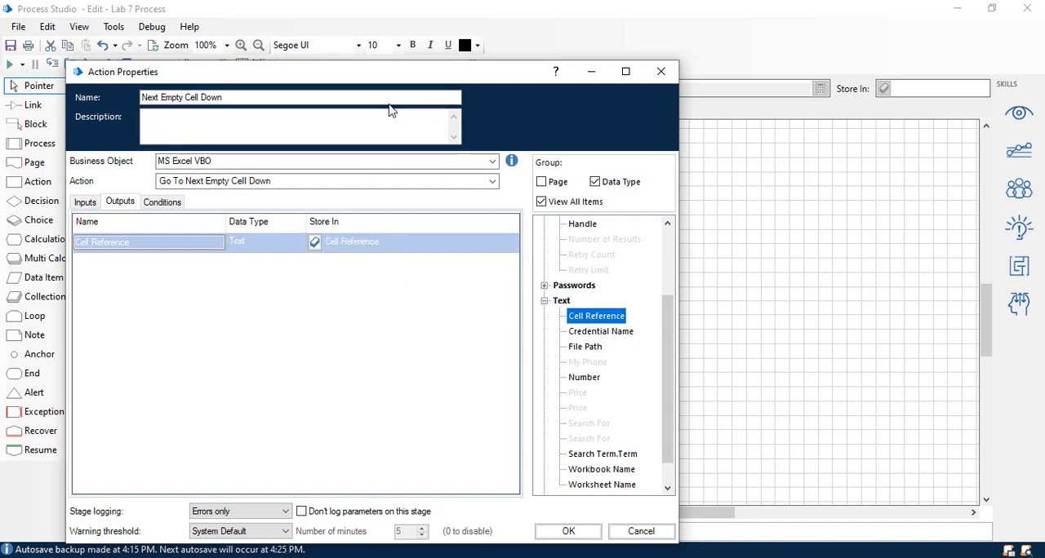
drag(396, 74, 404, 24)
click(577, 482)
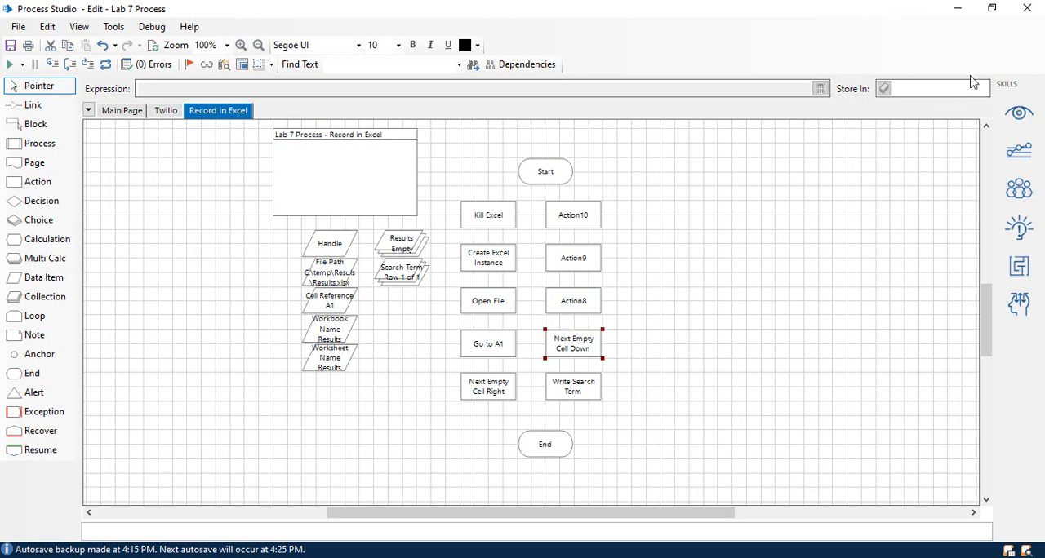
Rename the Action8 stage as Wrtie Results and set its business object to MS Excel VBO.
double_click(590, 307)
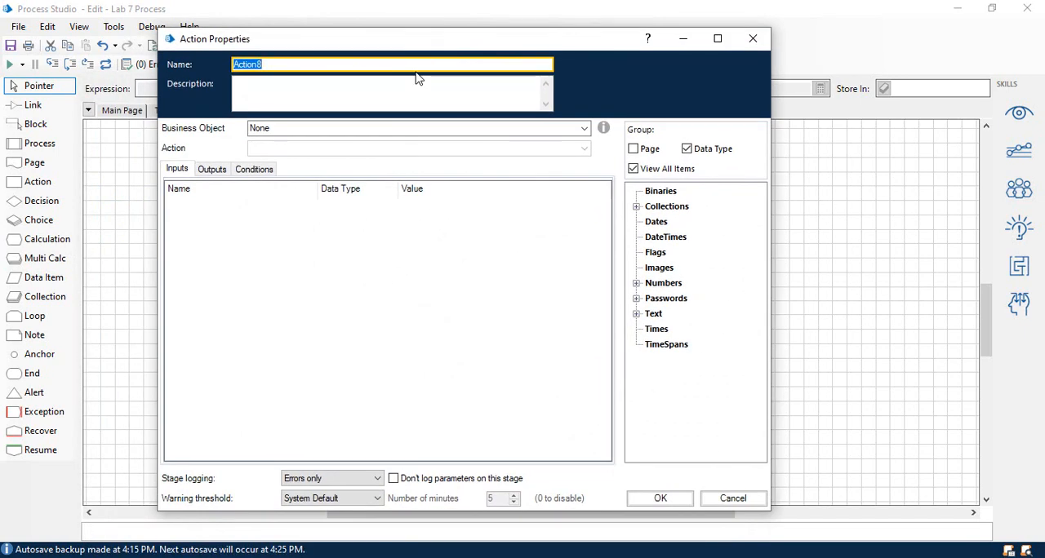
text(Wrtie Results)
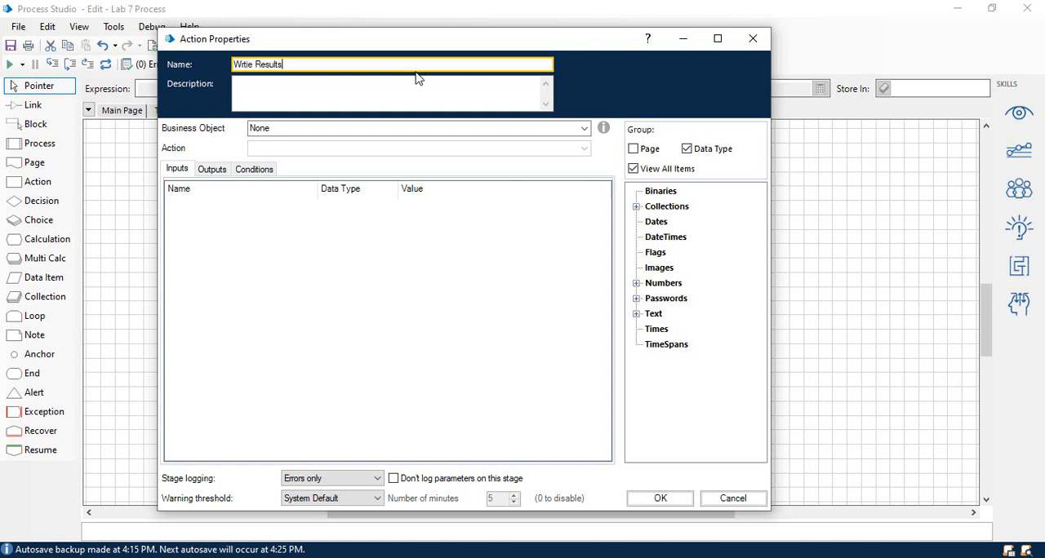
click(558, 127)
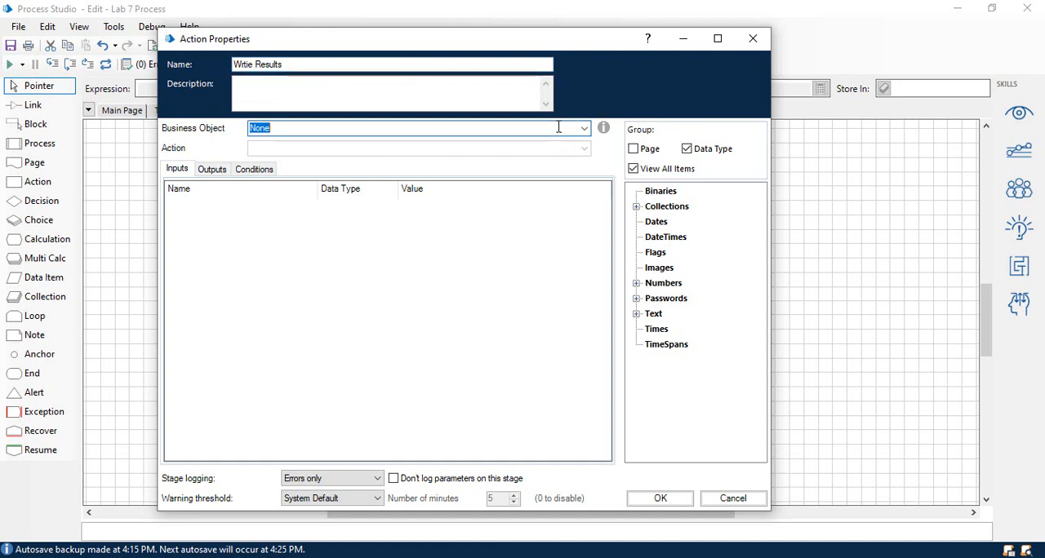
text(ms)
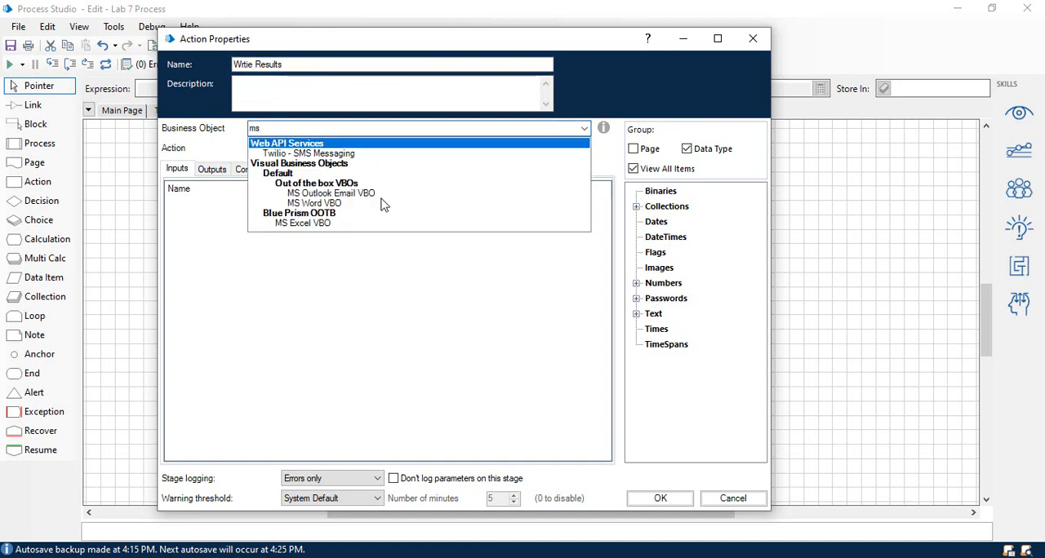
click(331, 224)
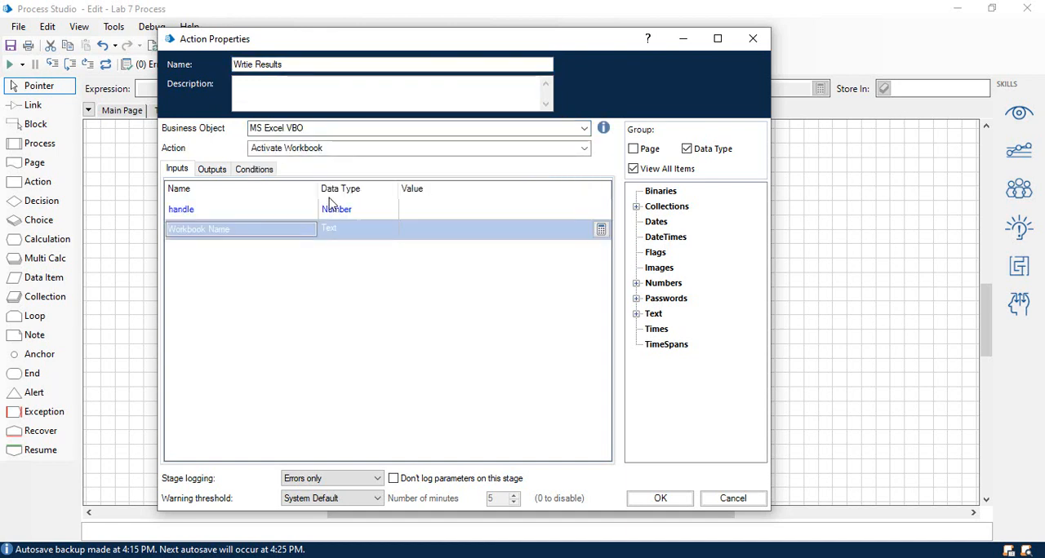
Set the Wrtie Results stage to use the Write Collection action.
click(352, 151)
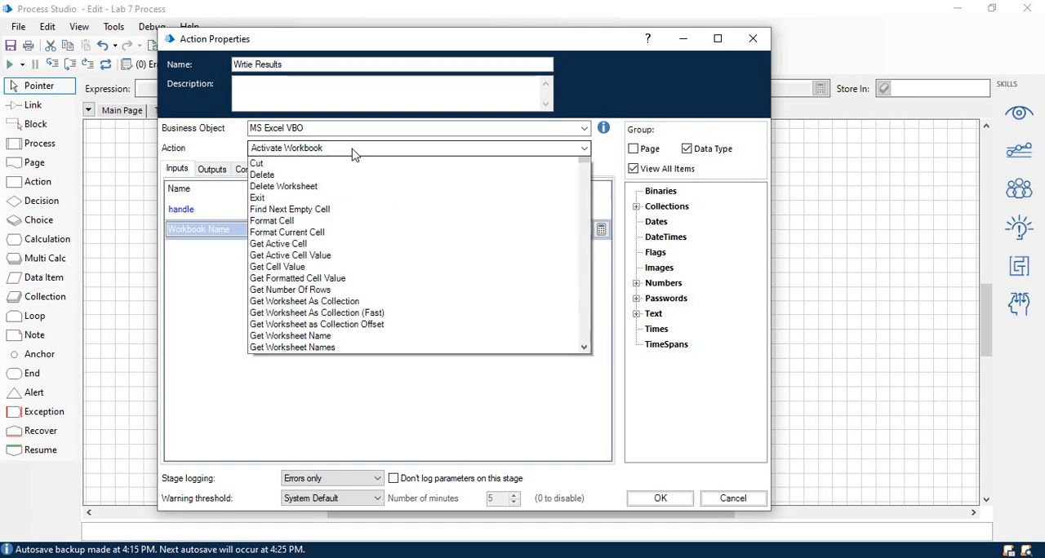
key(w)
scroll(368, 425, down, 1)
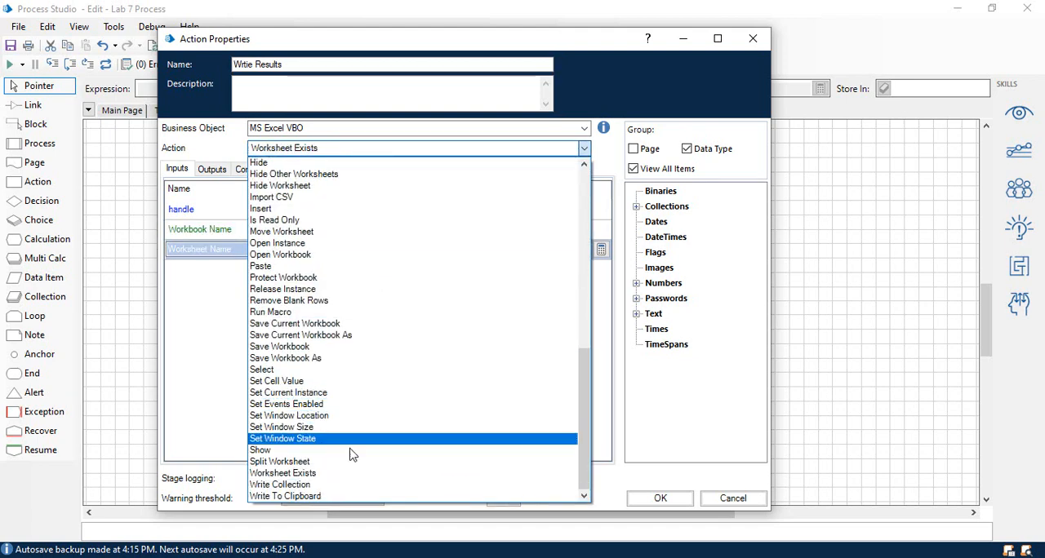
click(346, 486)
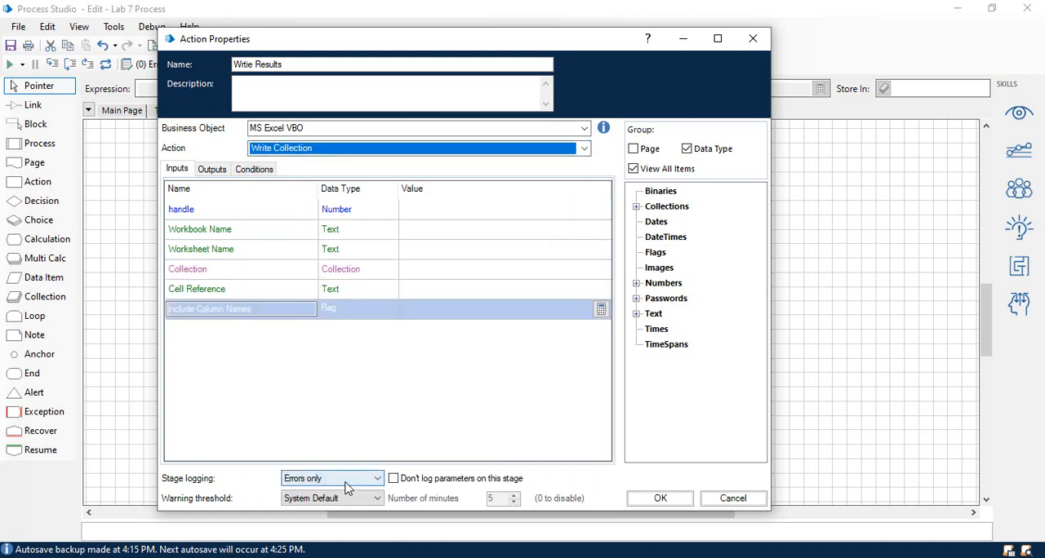
Set the Wrtie Results stage's handle input to [Handle], Workbook Name to [Workbook Name] and Worksheet Name to [Worksheet Name].
click(637, 283)
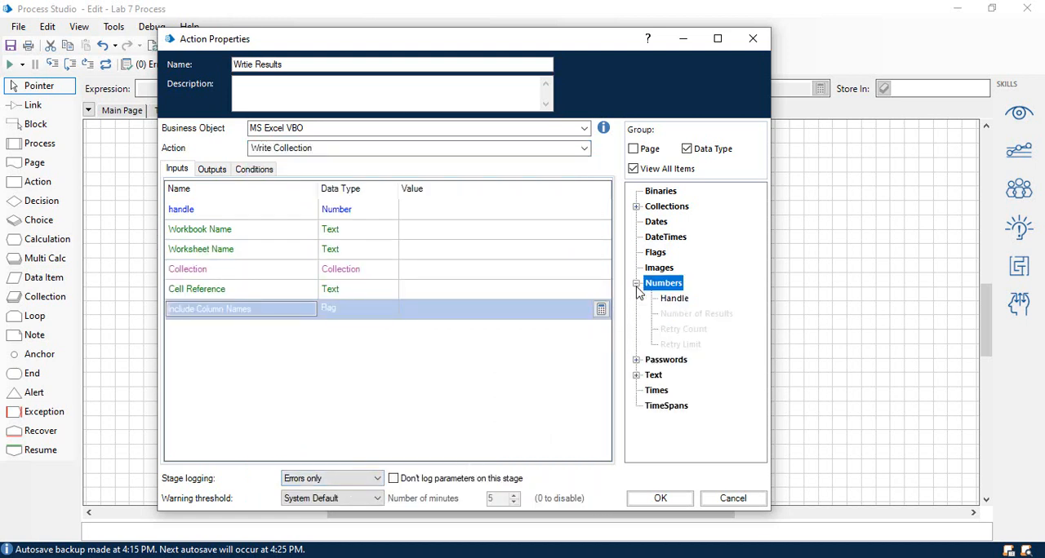
drag(674, 298, 460, 210)
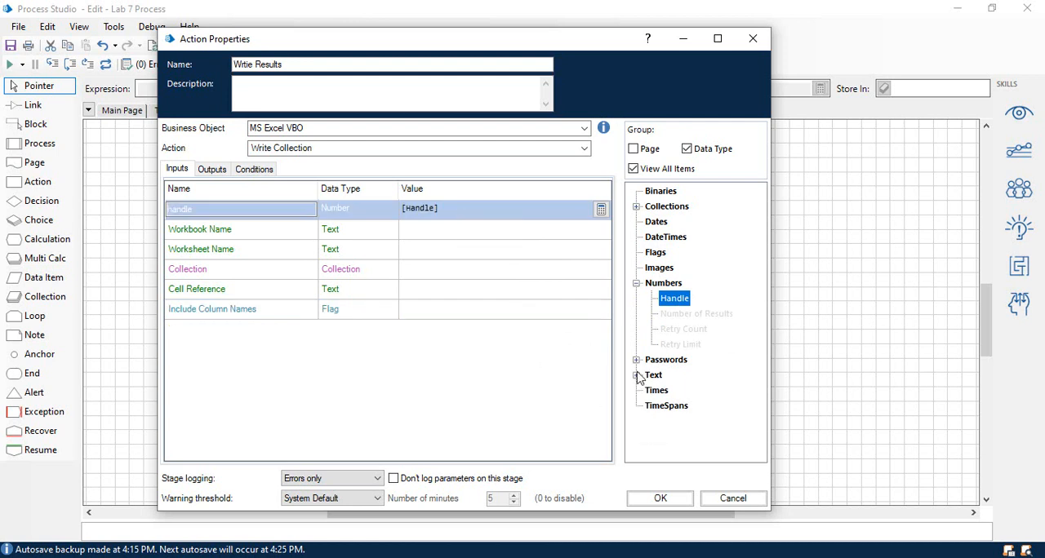
click(637, 375)
drag(687, 443, 493, 324)
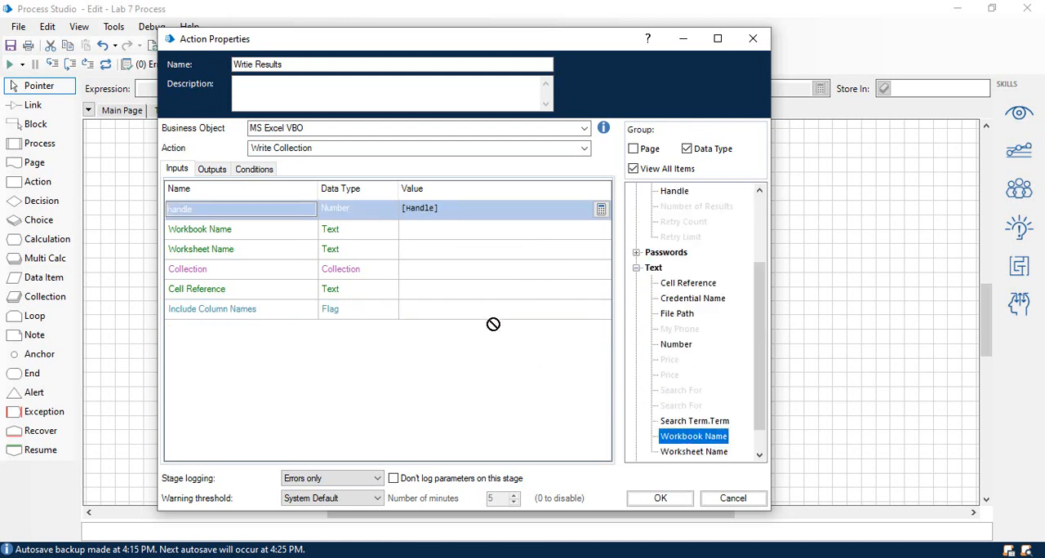
drag(427, 232, 427, 231)
drag(693, 451, 415, 247)
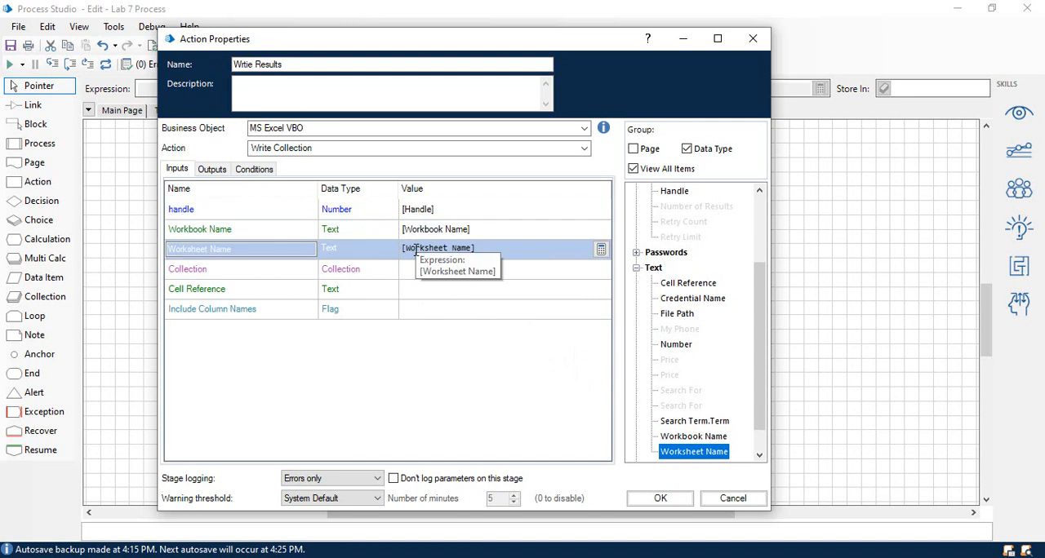
Set the Wrtie Results stage's Collection to [Results], Cell Reference to [Cell Reference] and Include Column Names to False, and accept its properties.
click(679, 237)
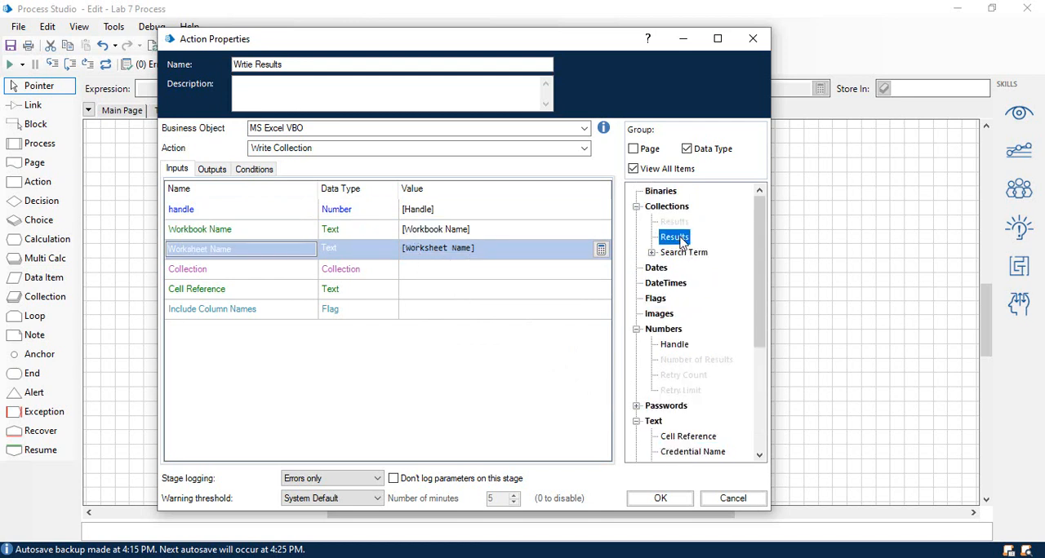
drag(440, 275, 441, 273)
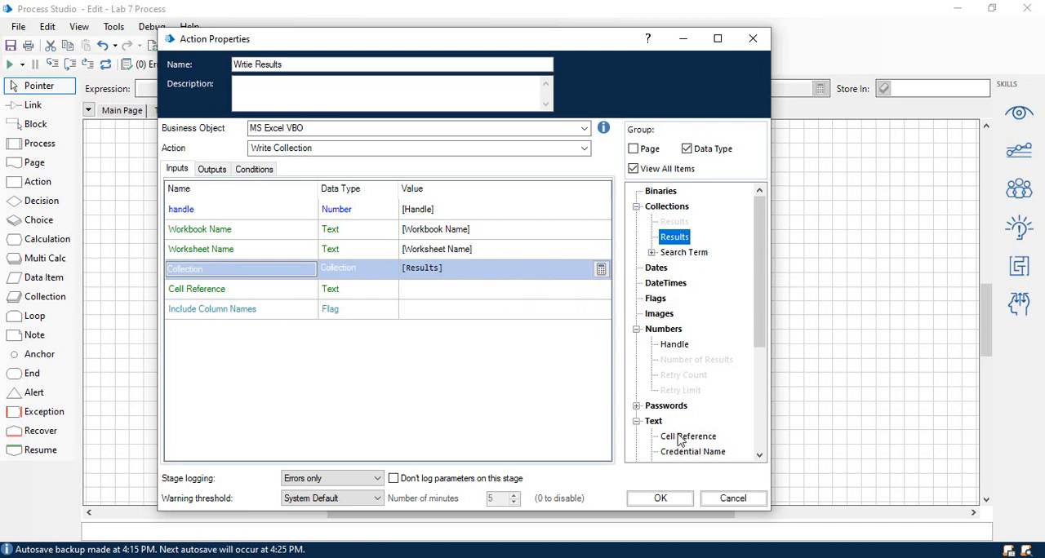
drag(686, 437, 433, 294)
click(427, 310)
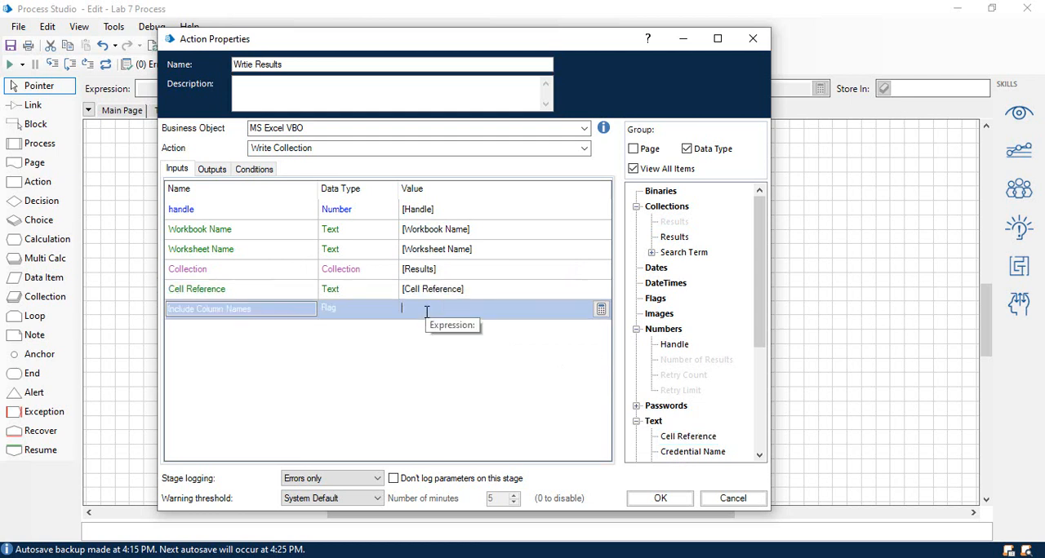
text(False)
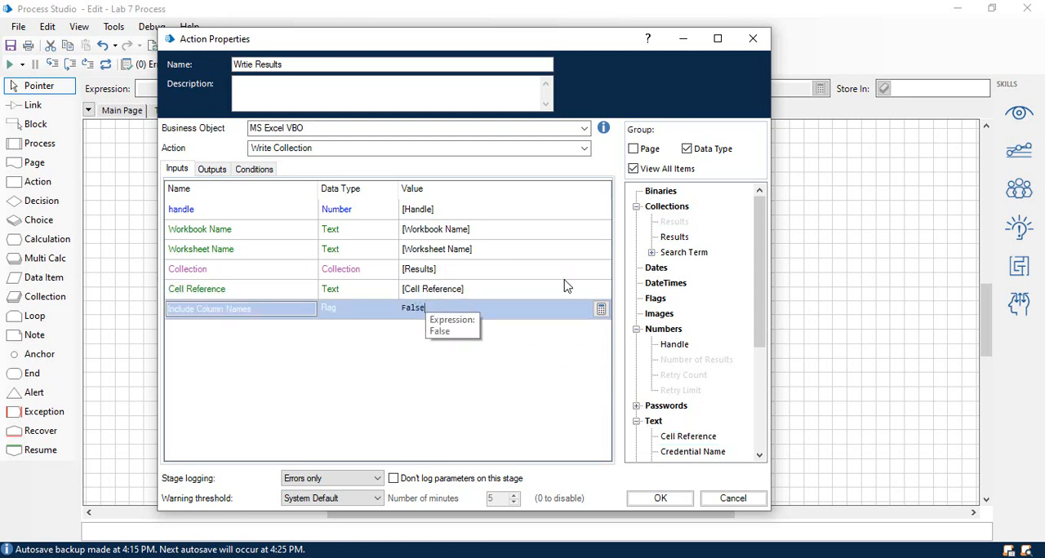
click(211, 169)
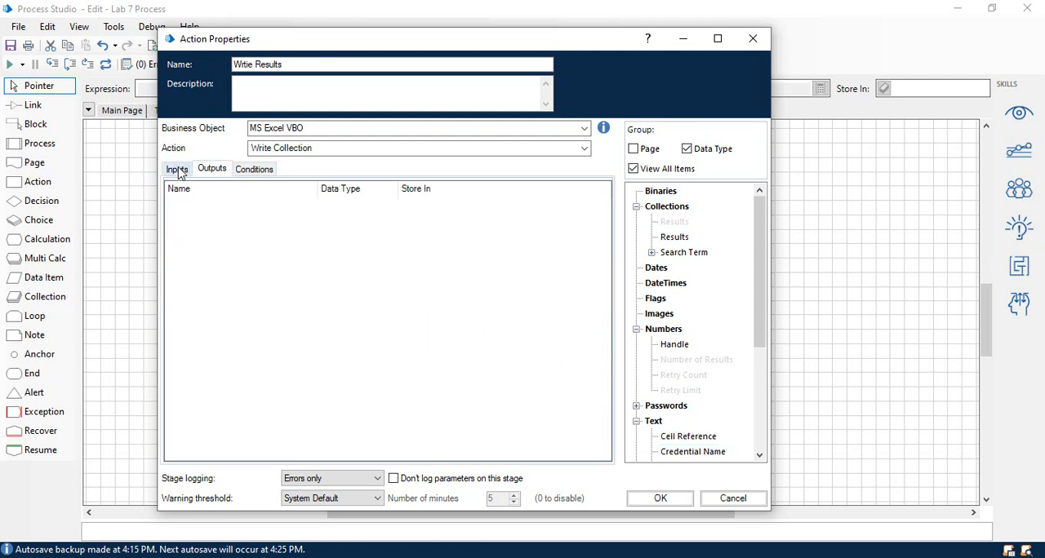
click(180, 169)
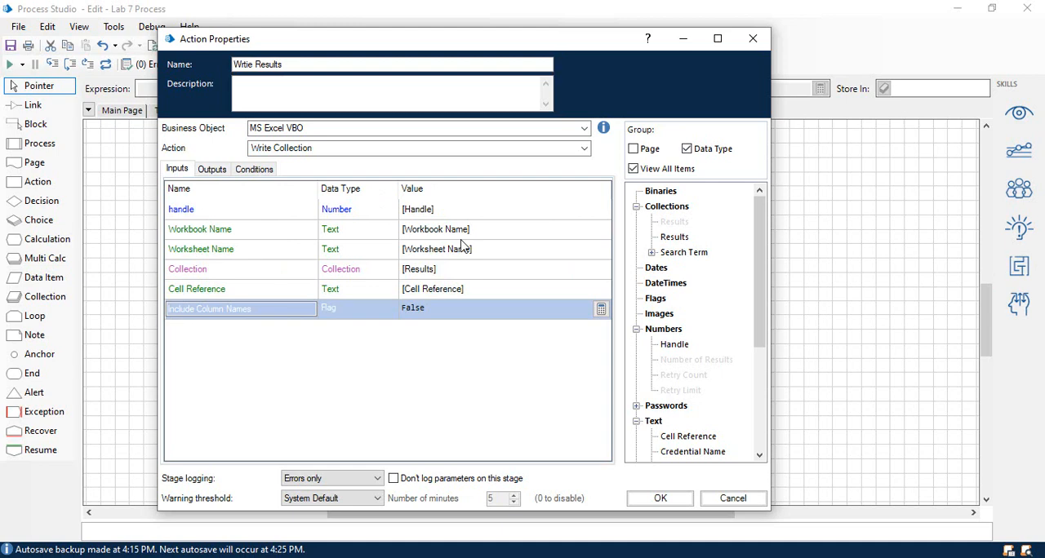
click(661, 497)
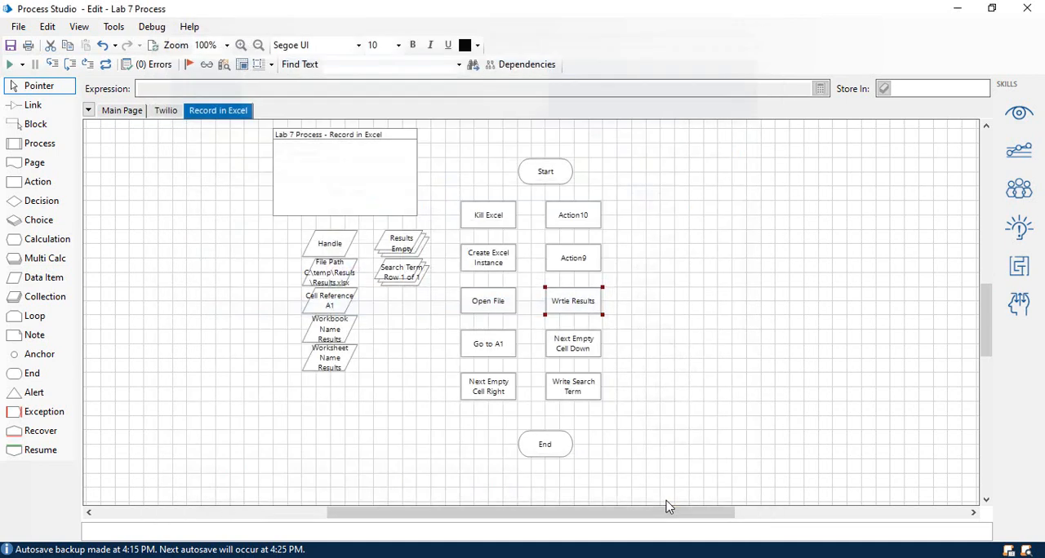
Rename the Action9 stage as Save and set its business object to MS Excel VBO.
double_click(575, 263)
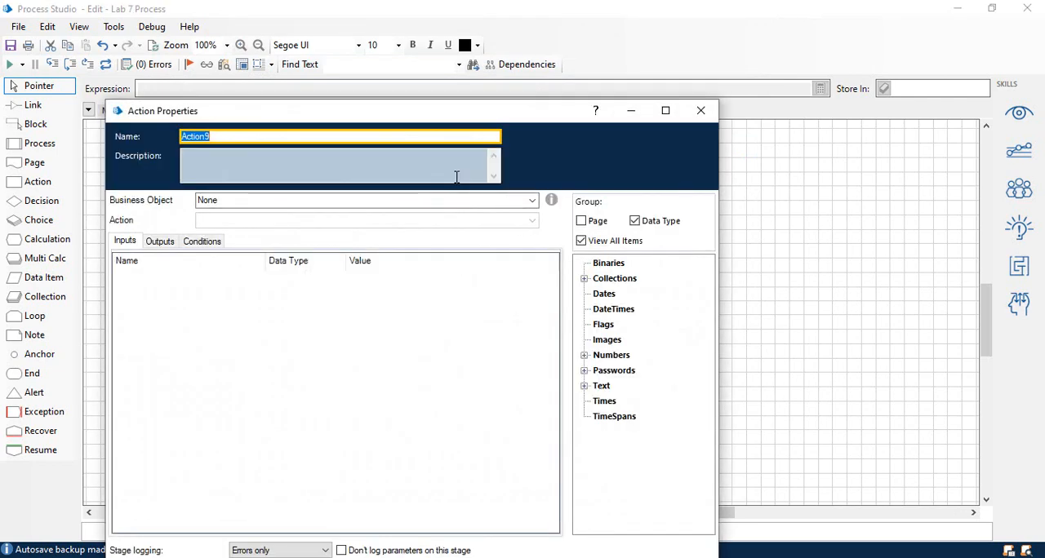
text(Save)
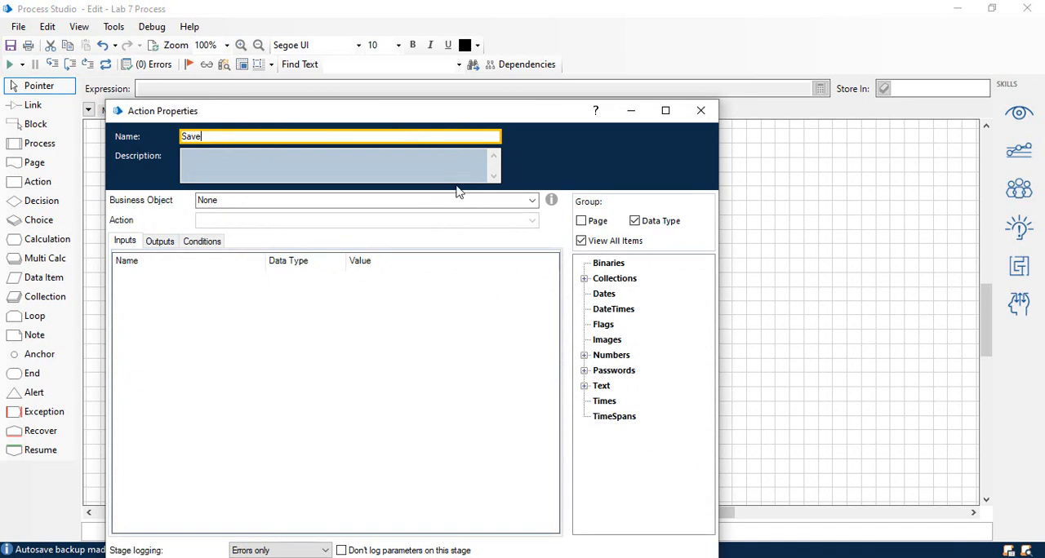
click(448, 200)
text(ms e)
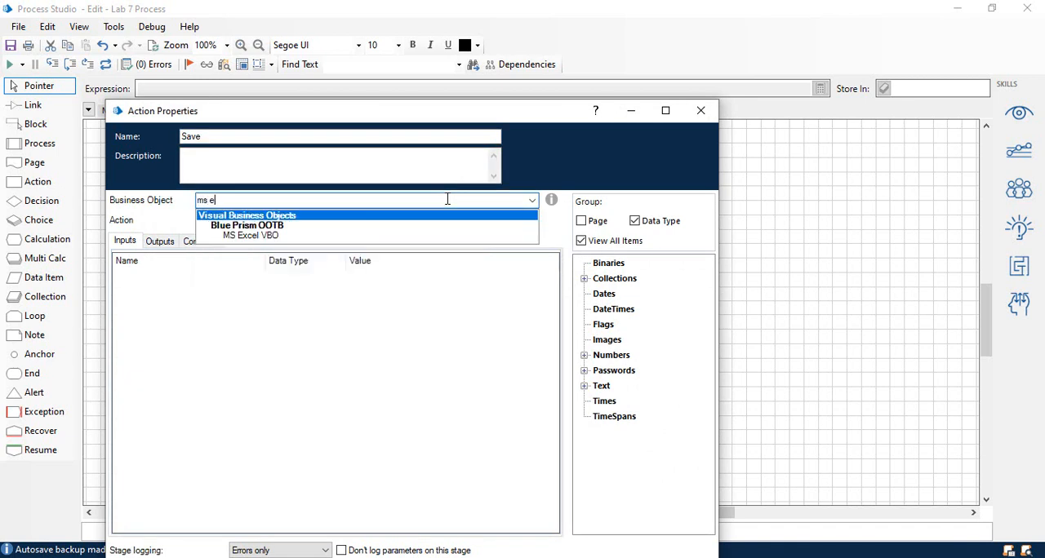
click(294, 236)
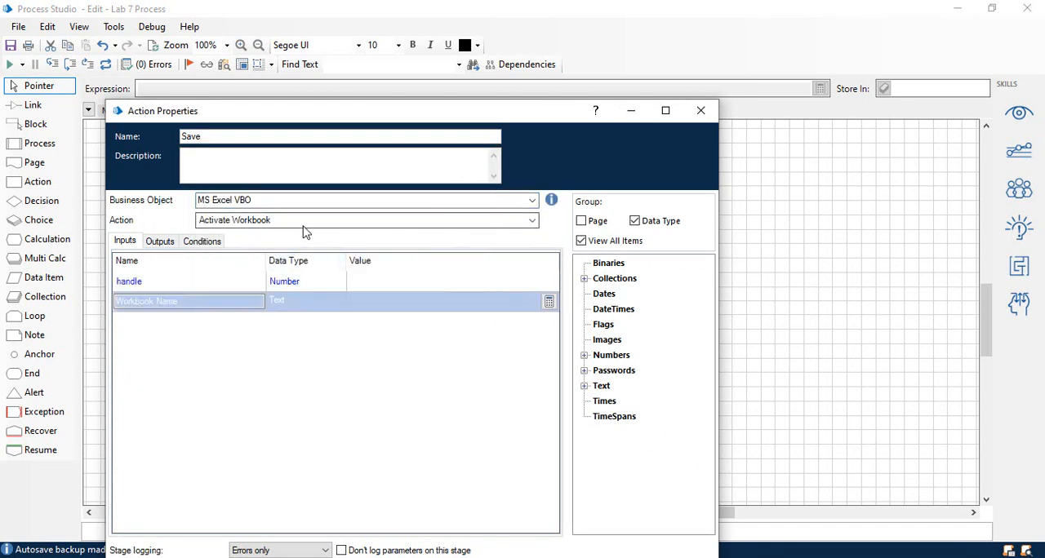
Set the Save stage to use the Save Current Workbook action and accept its properties.
click(303, 227)
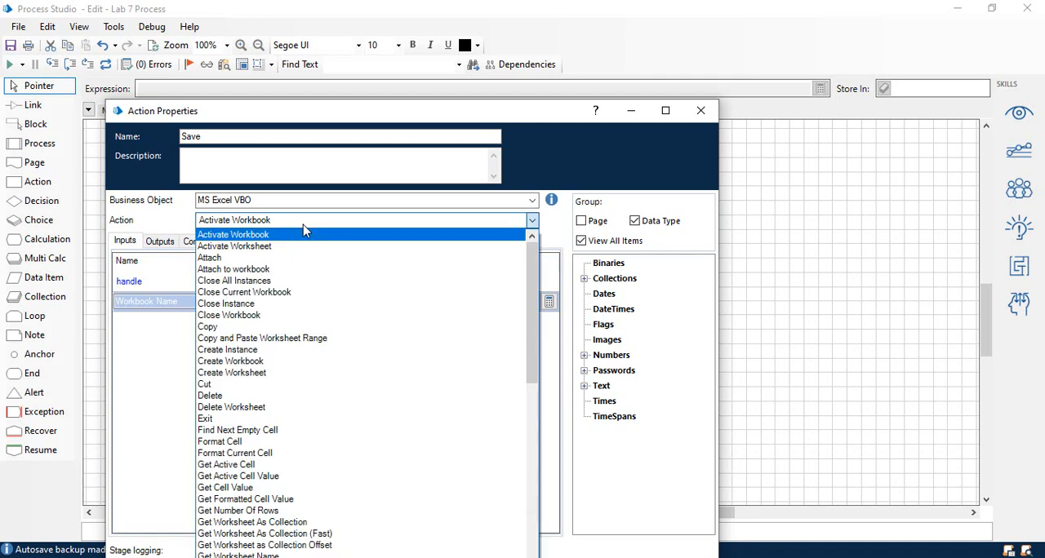
text(ex)
scroll(310, 367, down, 9)
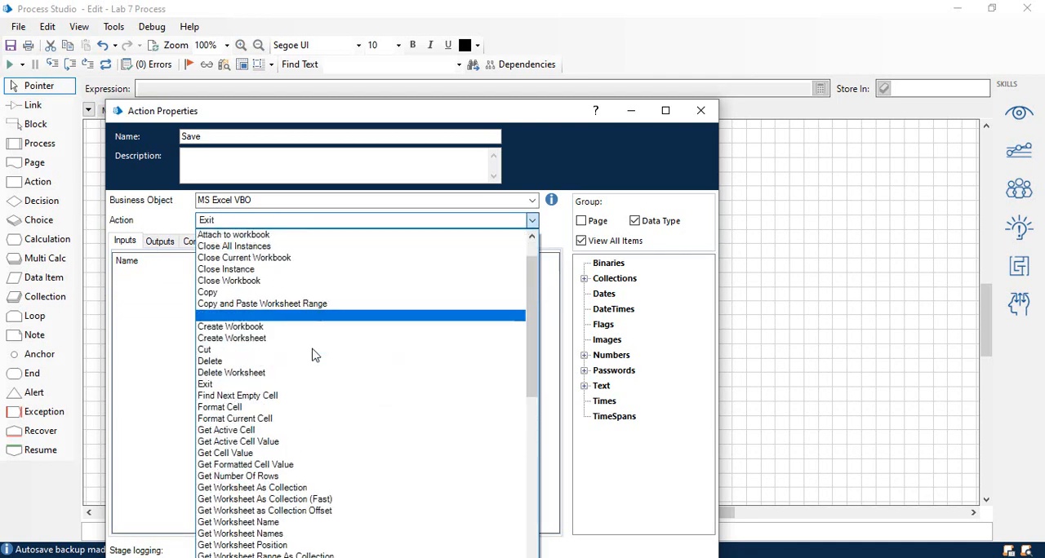
scroll(295, 430, down, 3)
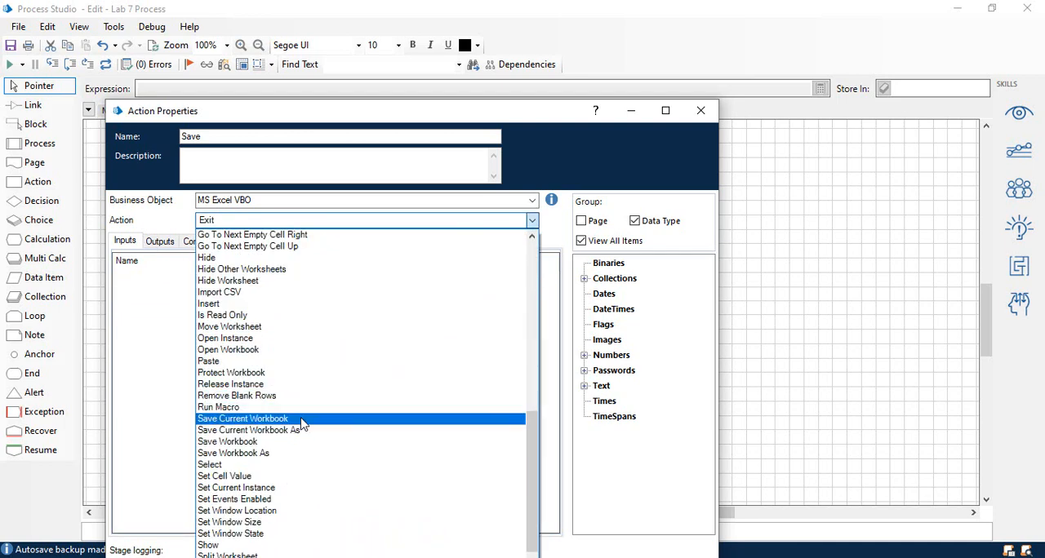
click(302, 419)
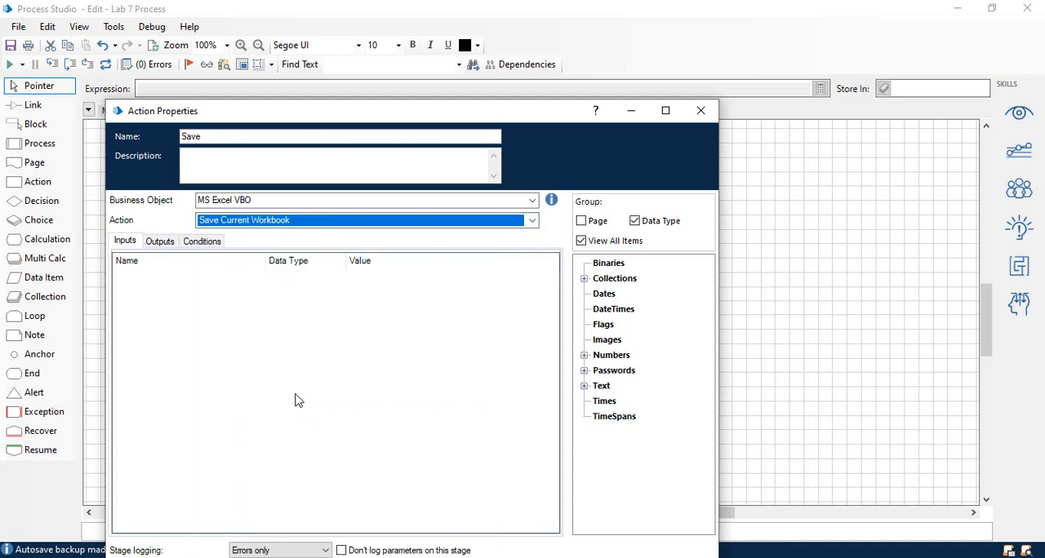
drag(326, 116, 343, 63)
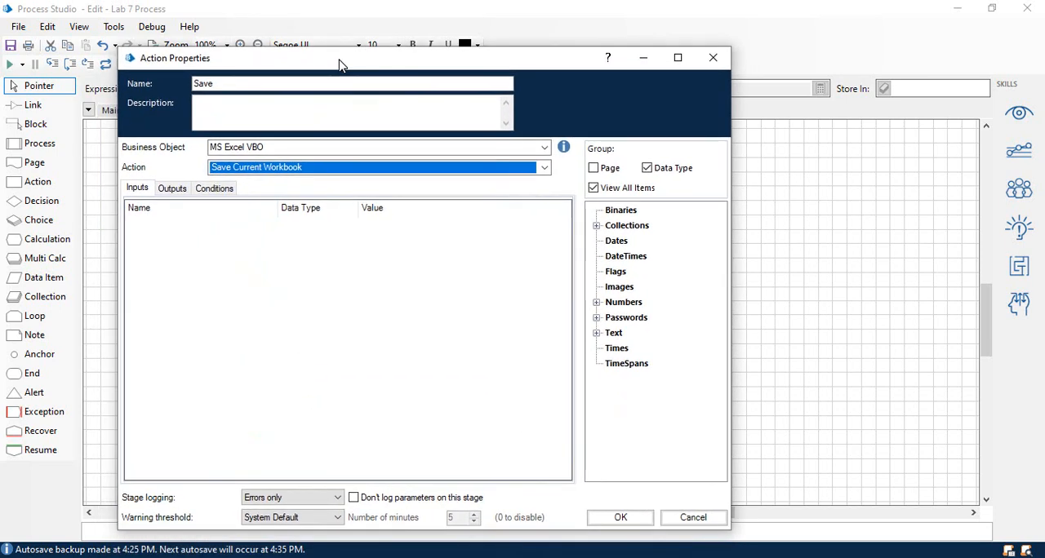
click(621, 519)
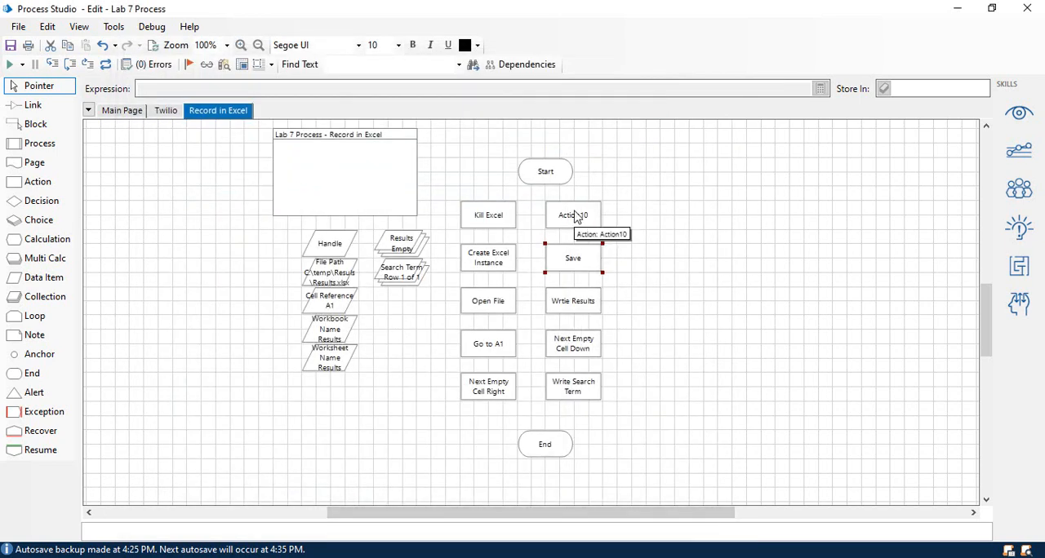
Rename the Action10 stage as Close Workbook and set its business object to MS Excel VBO.
double_click(576, 216)
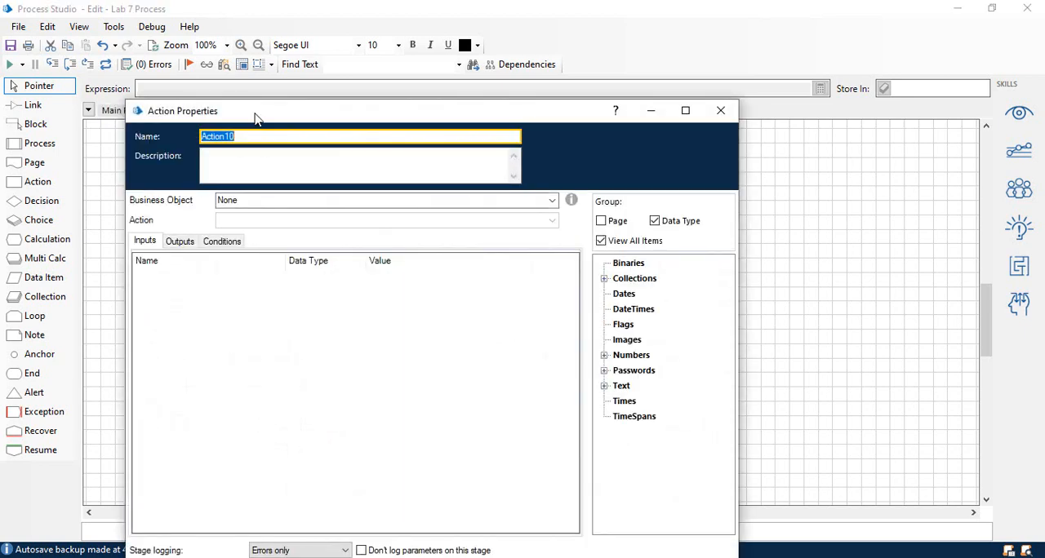
text(Close )
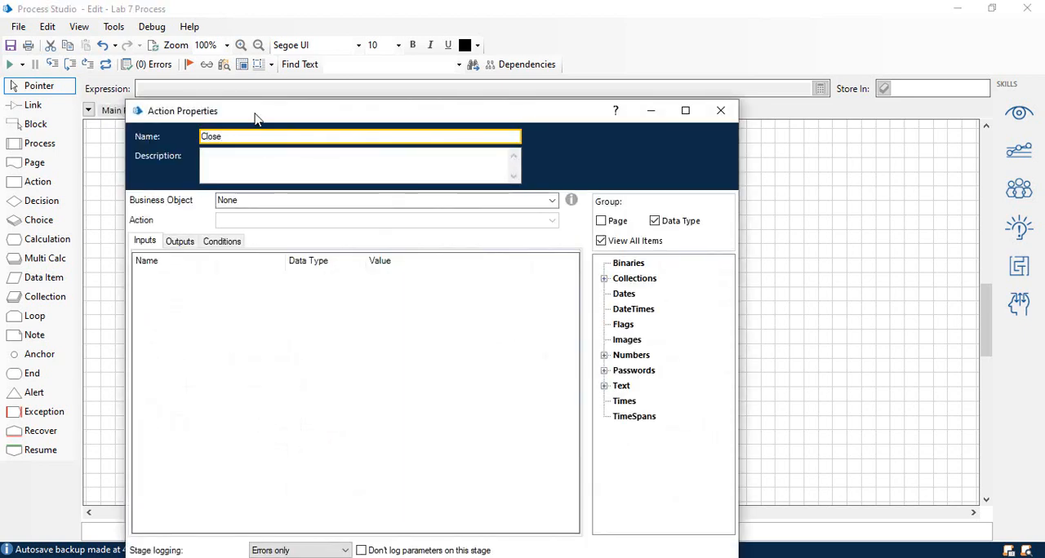
text(Workbook)
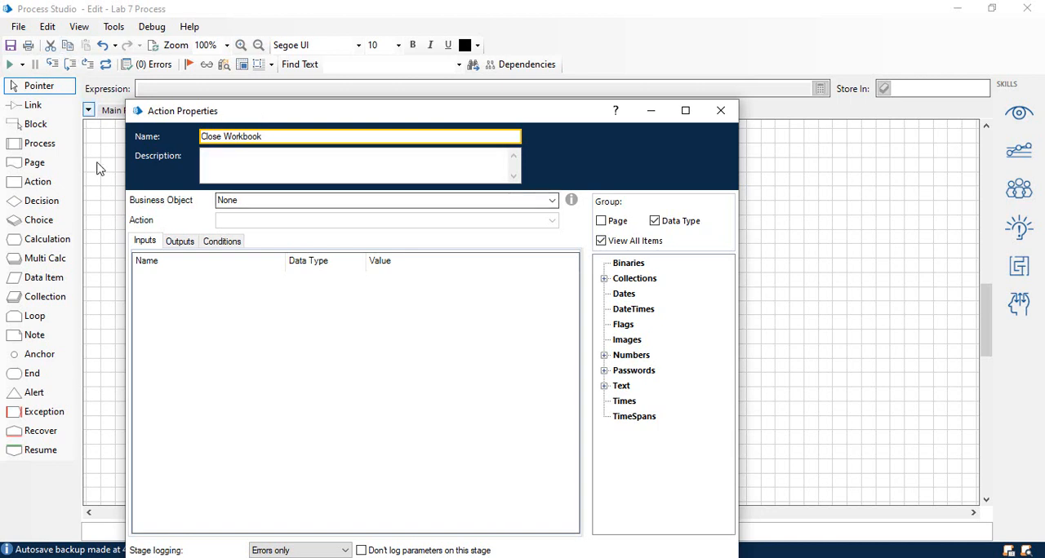
click(271, 200)
text(ms ex)
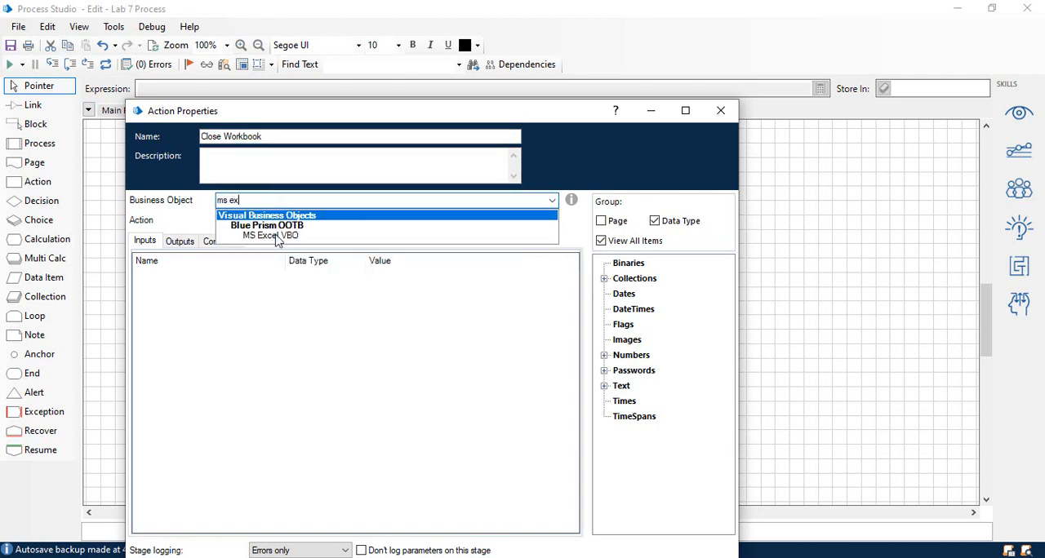
click(278, 237)
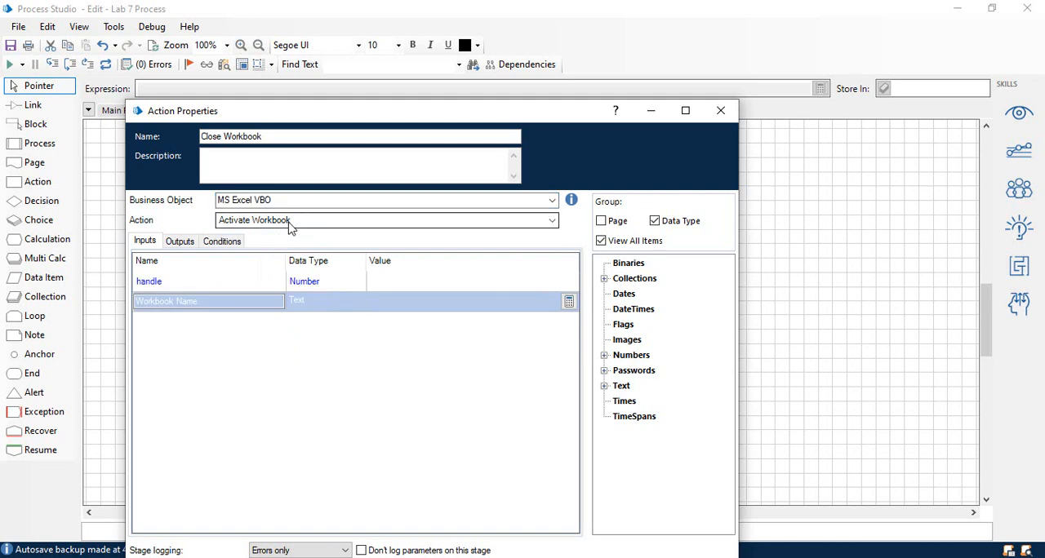
Set the Close Workbook stage to the Close Current Workbook action with handle input [Handle], and accept its properties.
click(289, 222)
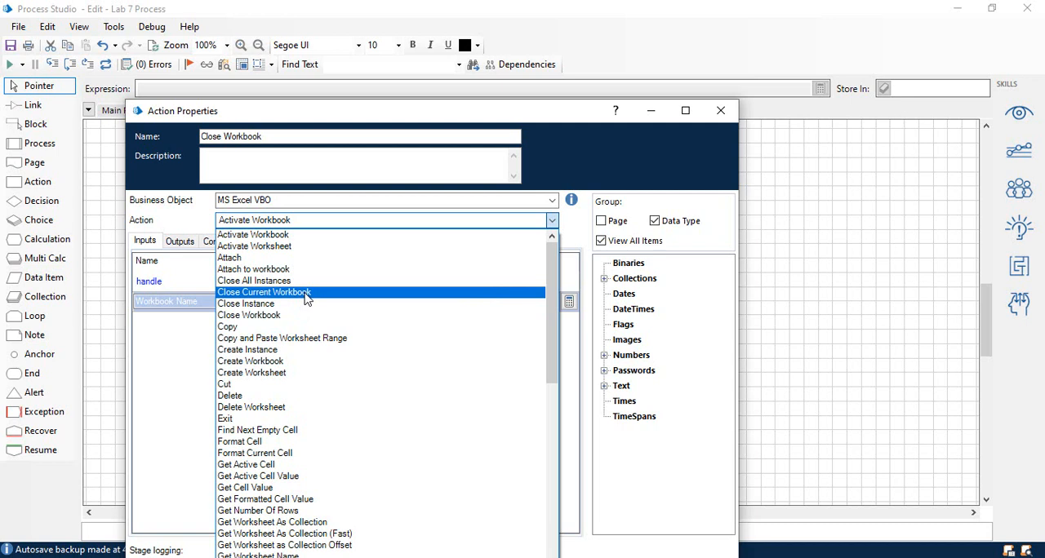
click(306, 292)
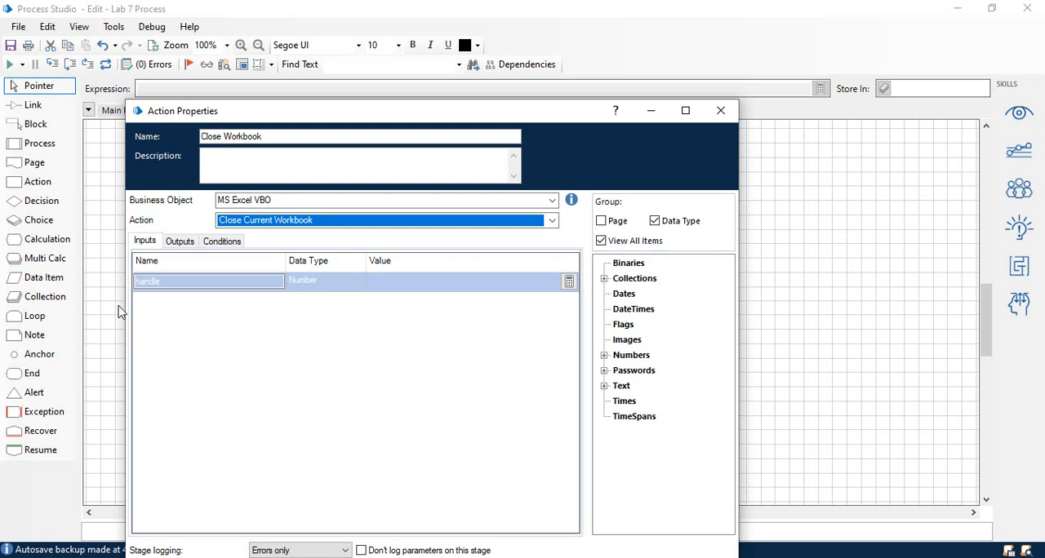
double_click(629, 356)
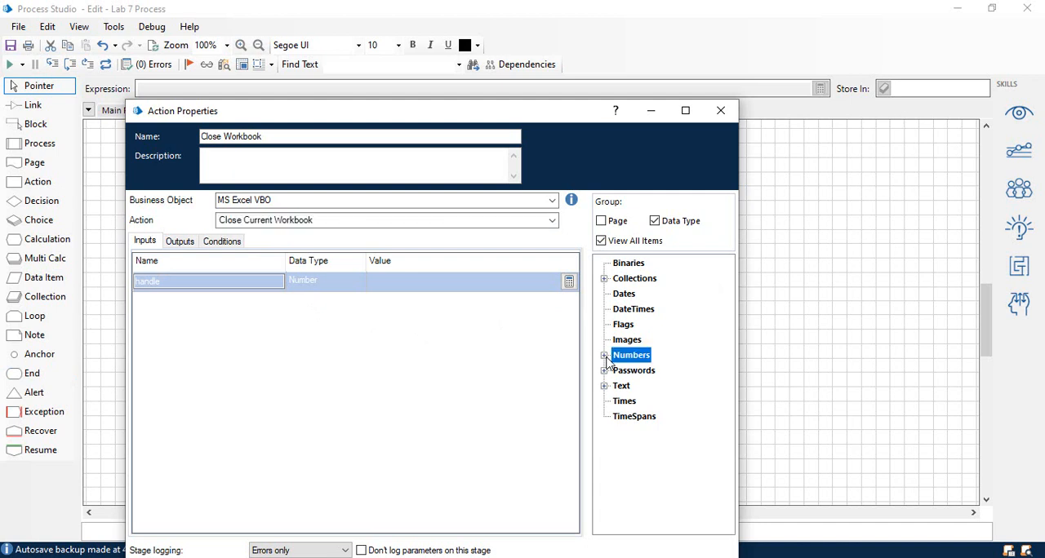
drag(642, 371, 415, 289)
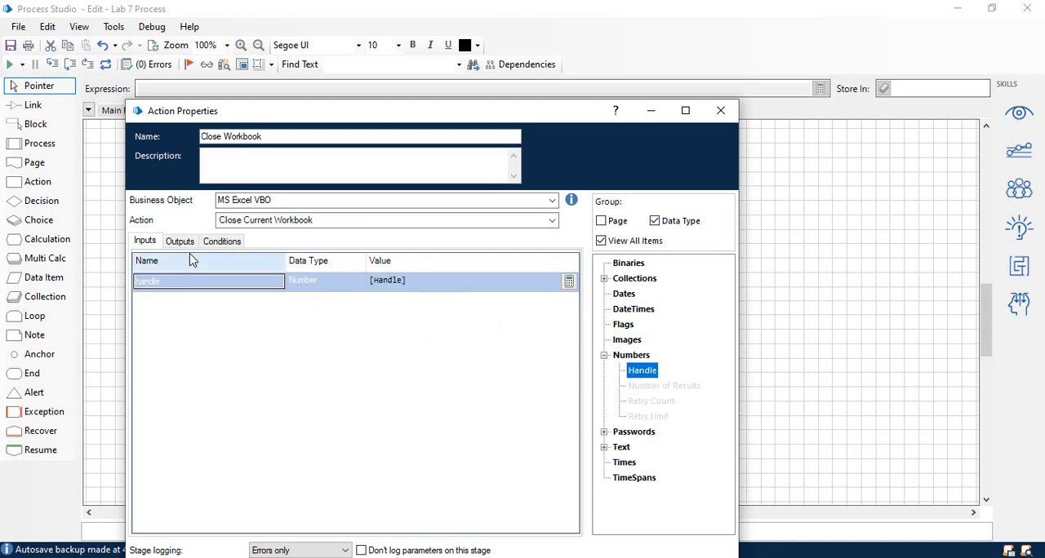
click(179, 242)
click(147, 241)
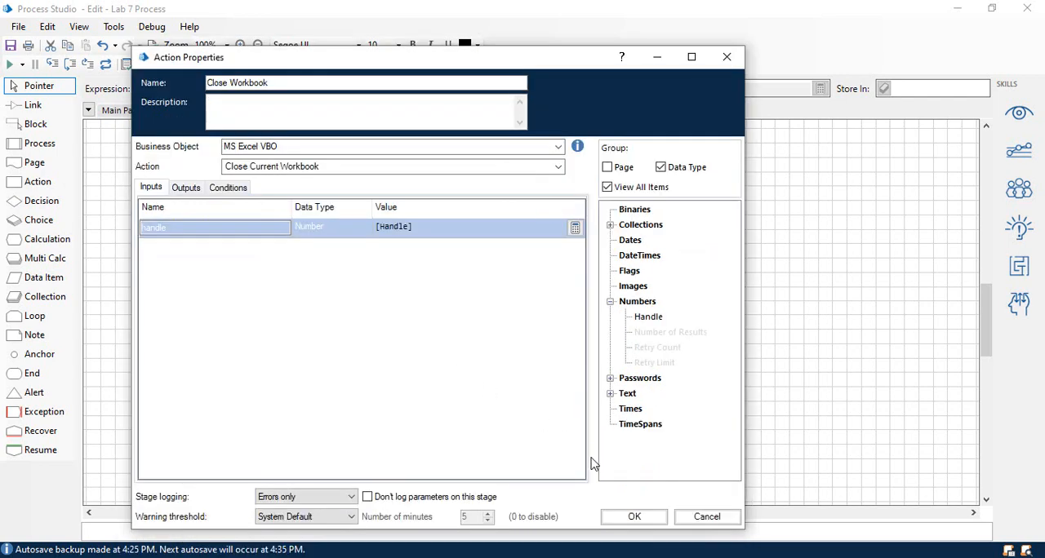
click(631, 518)
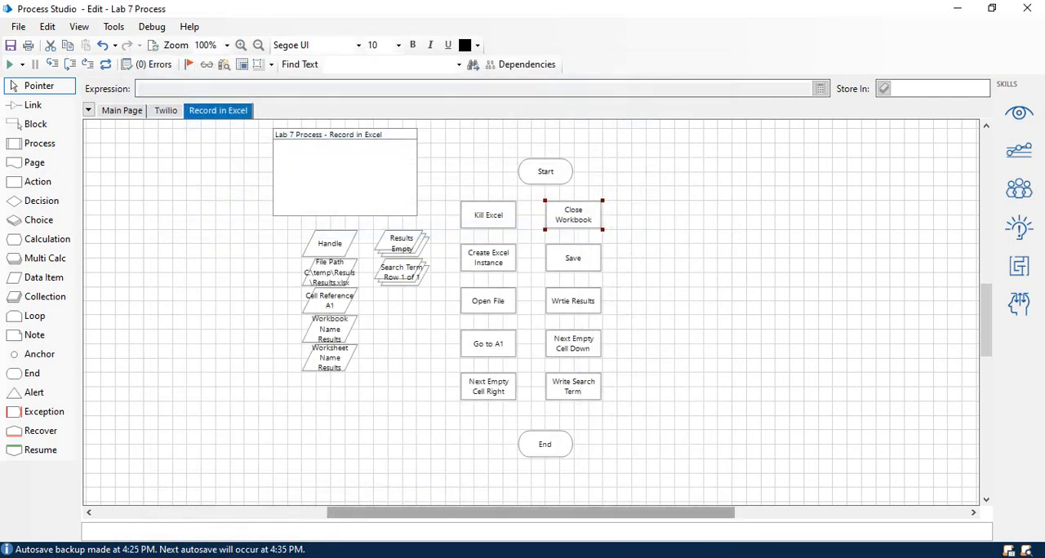
Move Start above Kill Excel and End above Close Workbook, and link all the stages in order from Start to End.
drag(537, 173, 480, 173)
drag(544, 455, 573, 181)
click(32, 105)
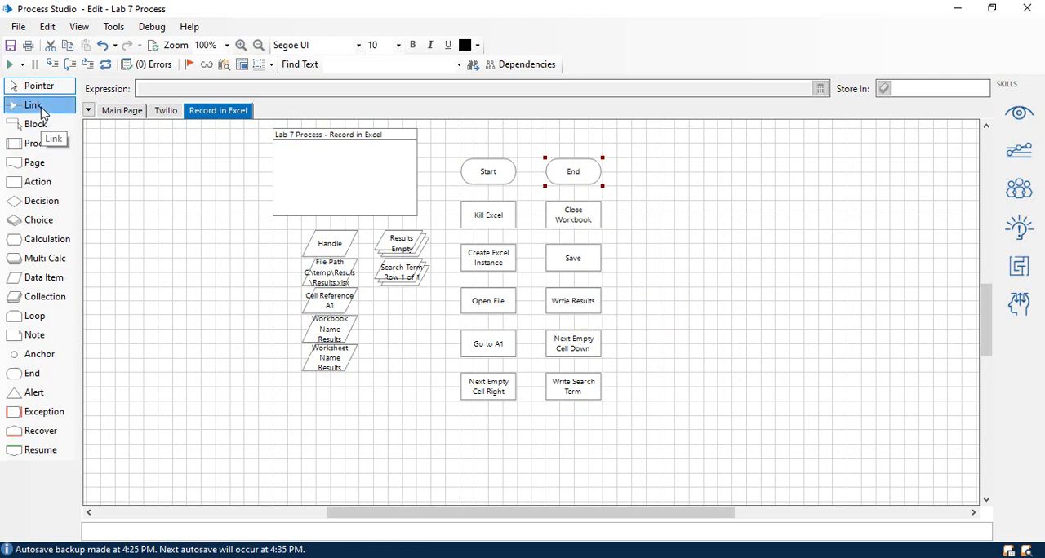
drag(482, 173, 485, 219)
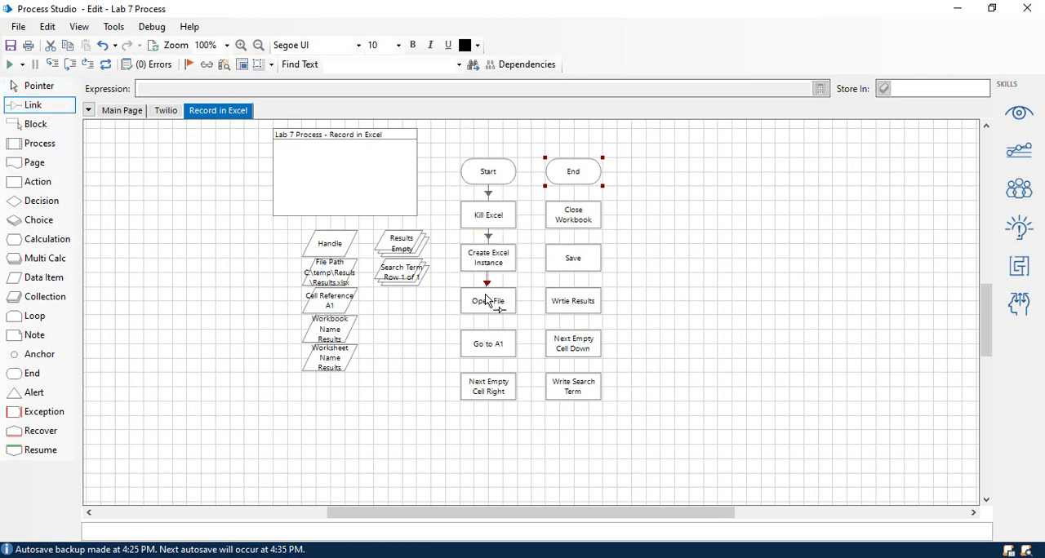
mouse_move(488, 302)
mouse_down()
mouse_move(483, 346)
mouse_move(495, 392)
mouse_move(564, 398)
mouse_move(577, 380)
mouse_move(572, 267)
mouse_up()
drag(575, 219, 576, 178)
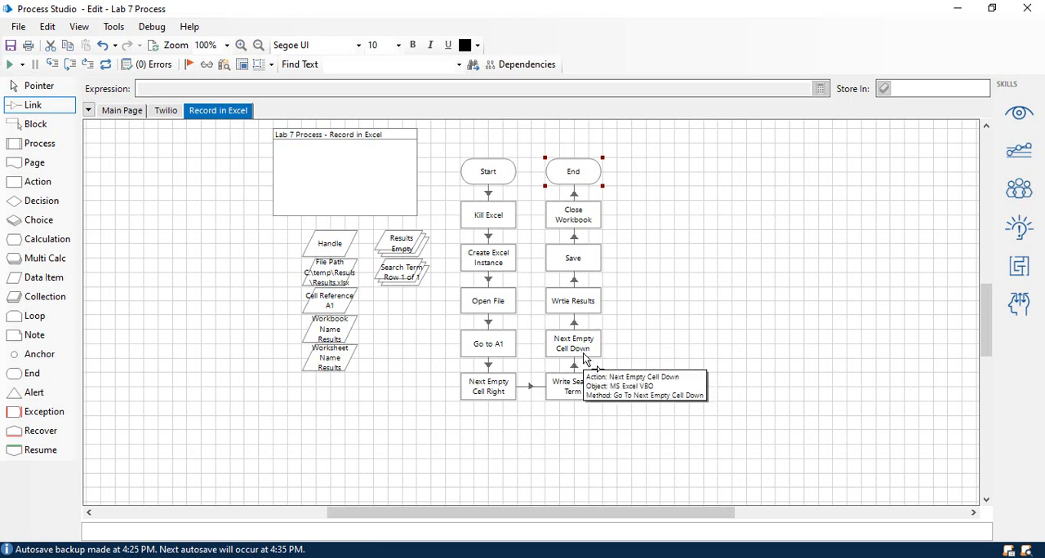
scroll(585, 359, down, 3)
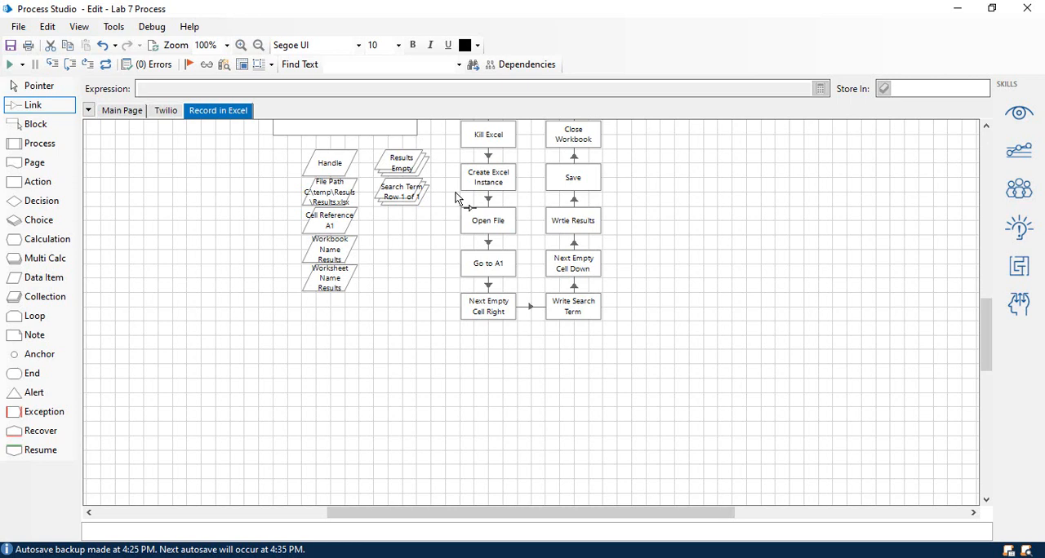
On the Main Page, replace the Twilio-to-Close link with a reference to the existing Record in Excel page, linked between Twilio and Close.
click(134, 111)
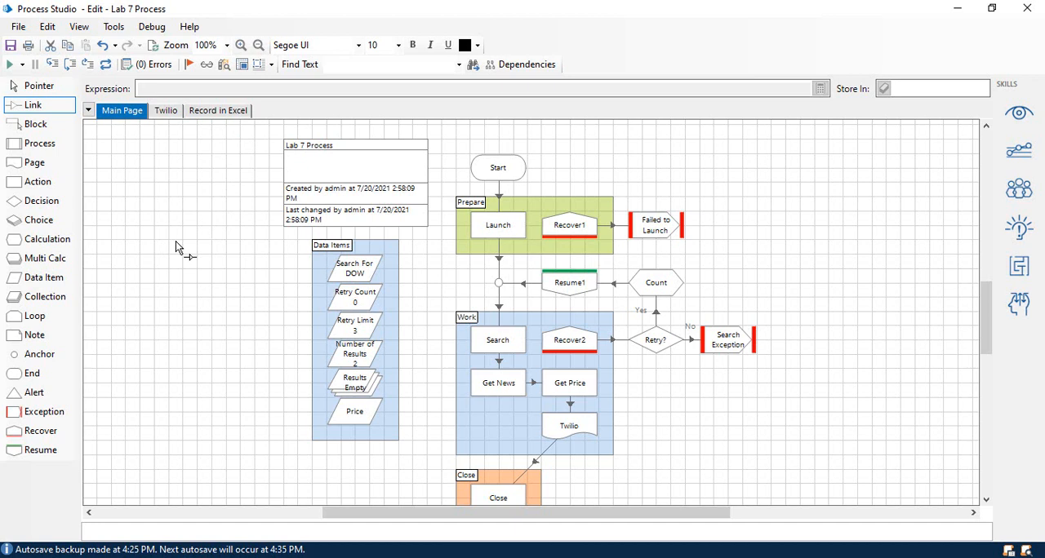
click(534, 461)
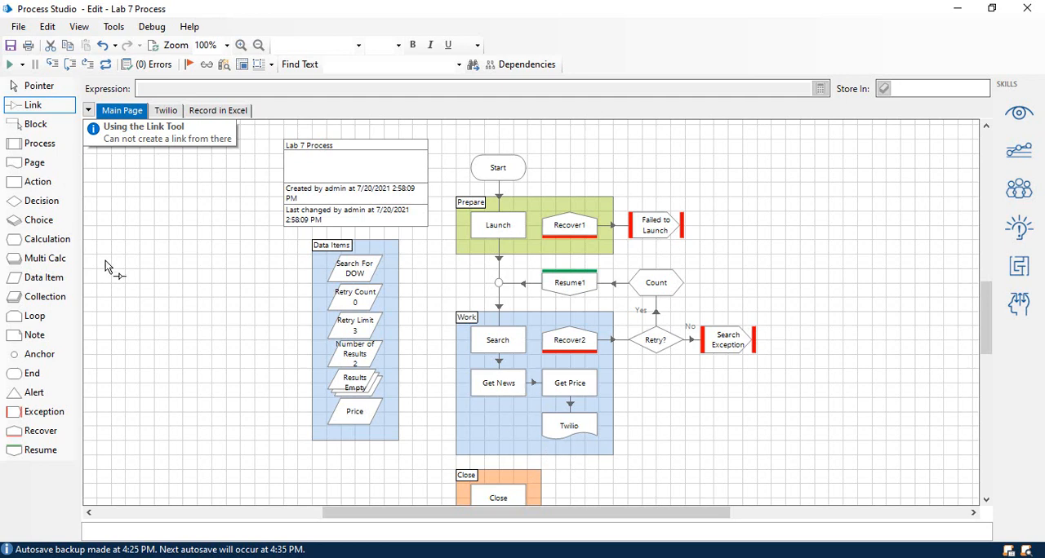
drag(47, 167, 513, 436)
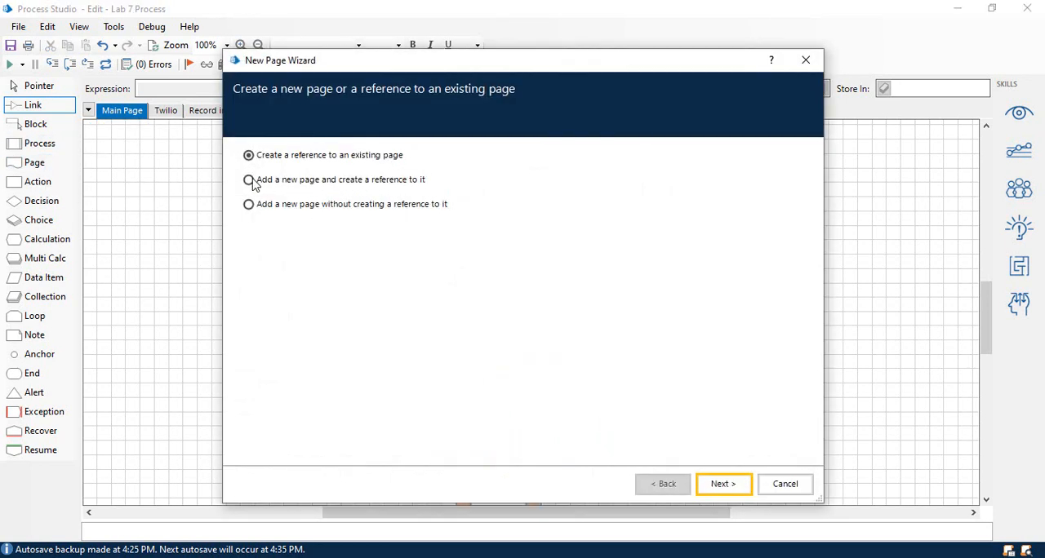
click(722, 483)
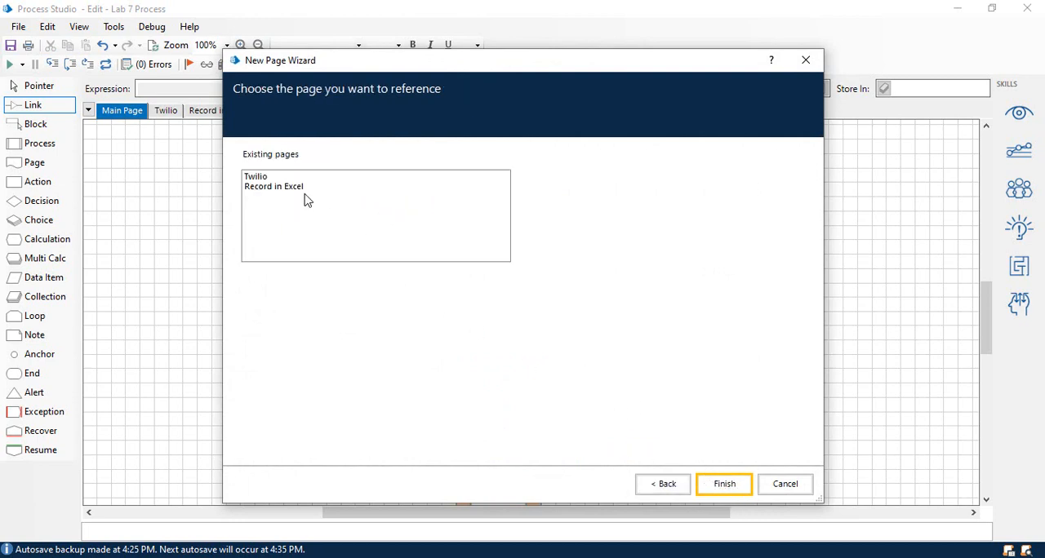
click(300, 187)
click(724, 484)
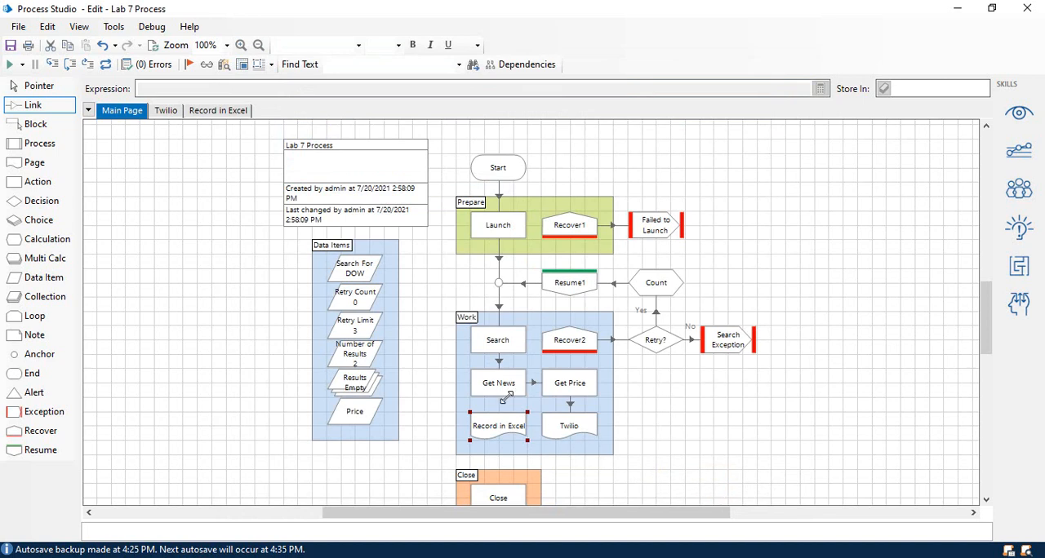
drag(563, 430, 503, 491)
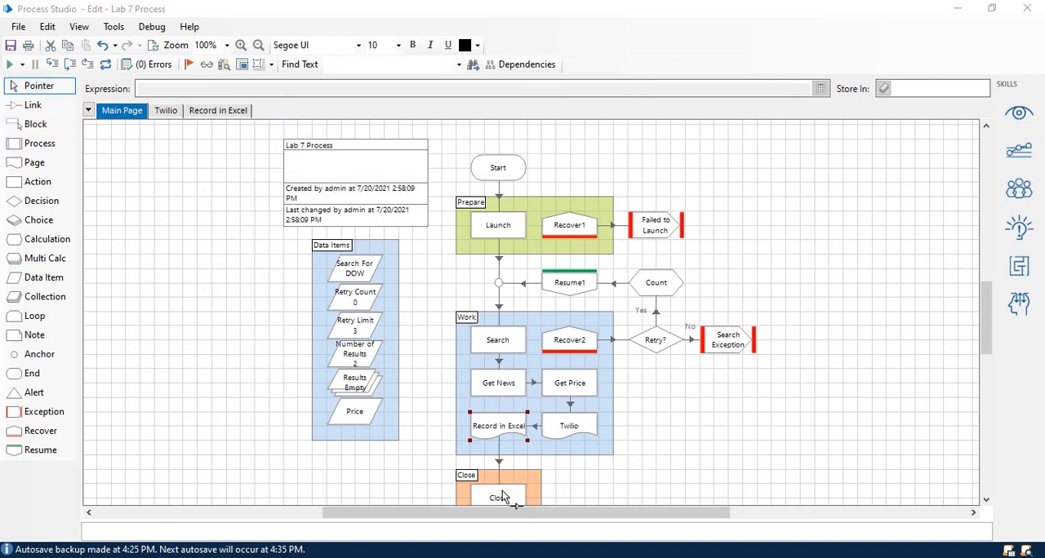
Set the Record in Excel page reference's Results input to [Results] and Search Term to [Search For], and accept its properties.
double_click(500, 427)
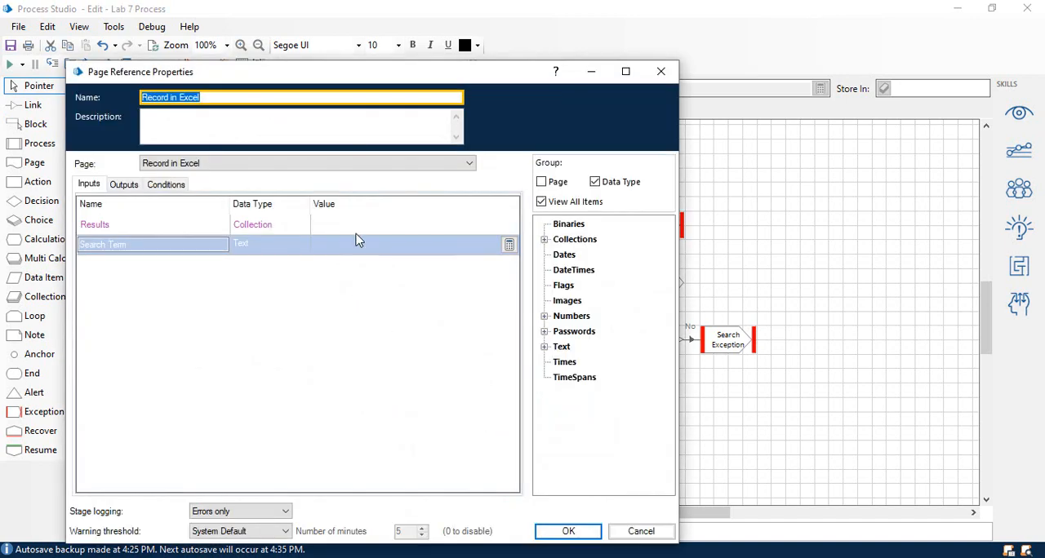
click(365, 229)
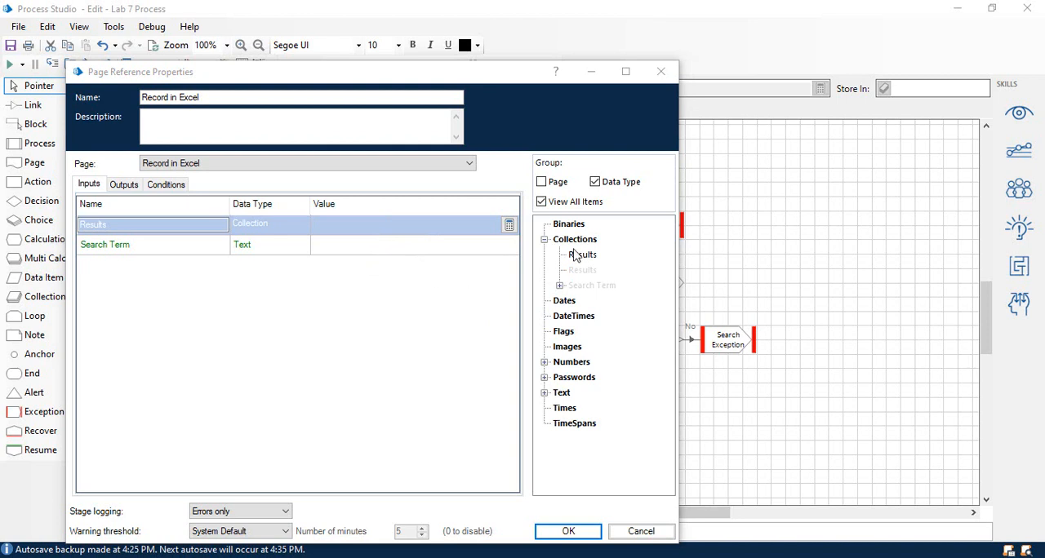
drag(582, 255, 390, 226)
click(331, 251)
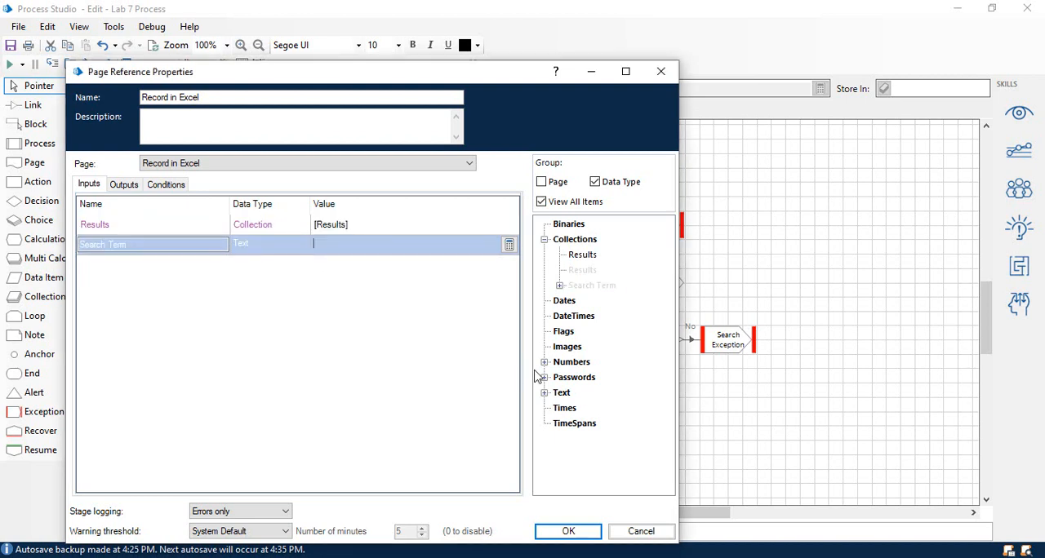
click(543, 395)
drag(665, 349, 375, 249)
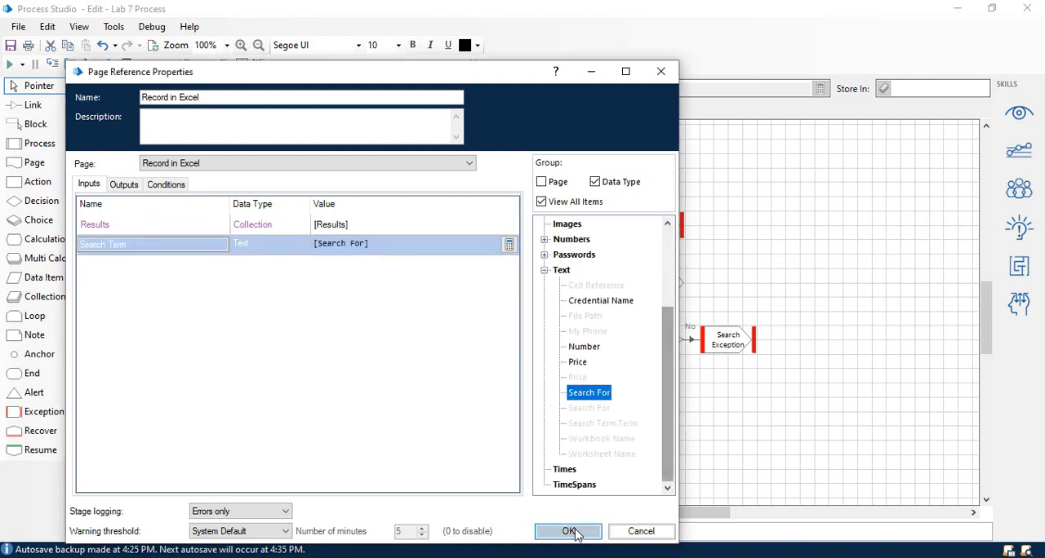
click(571, 532)
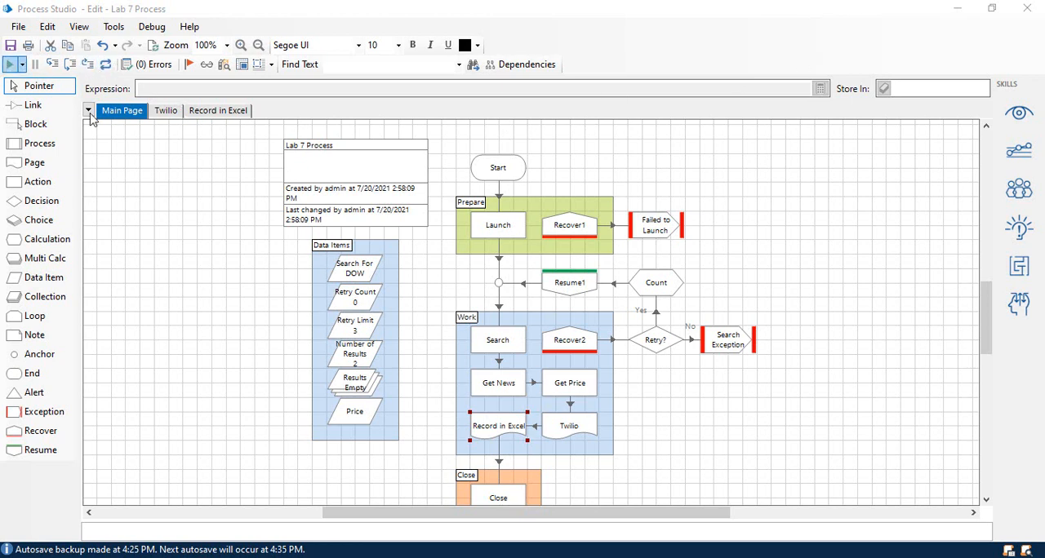
scroll(202, 231, down, 2)
scroll(211, 227, down, 2)
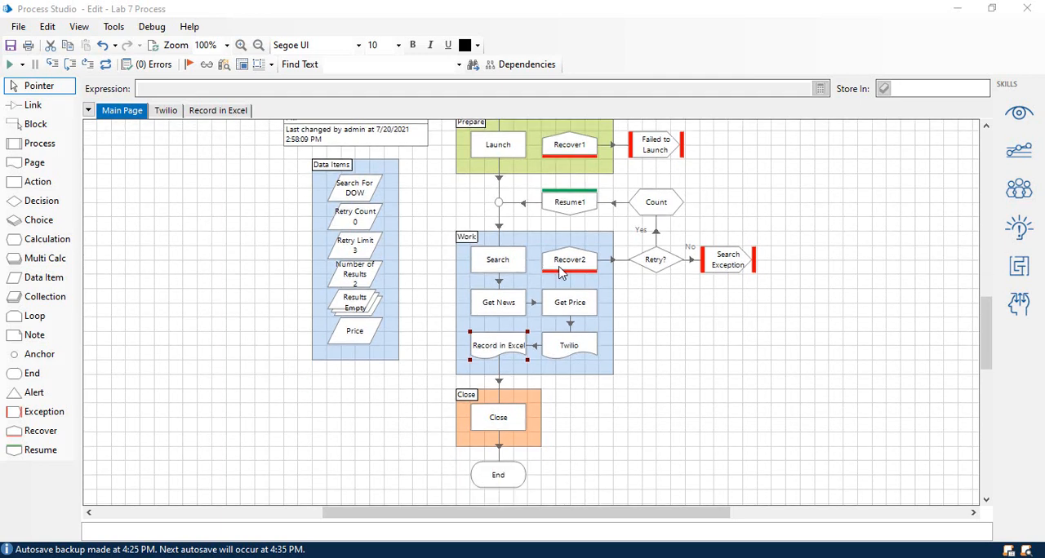